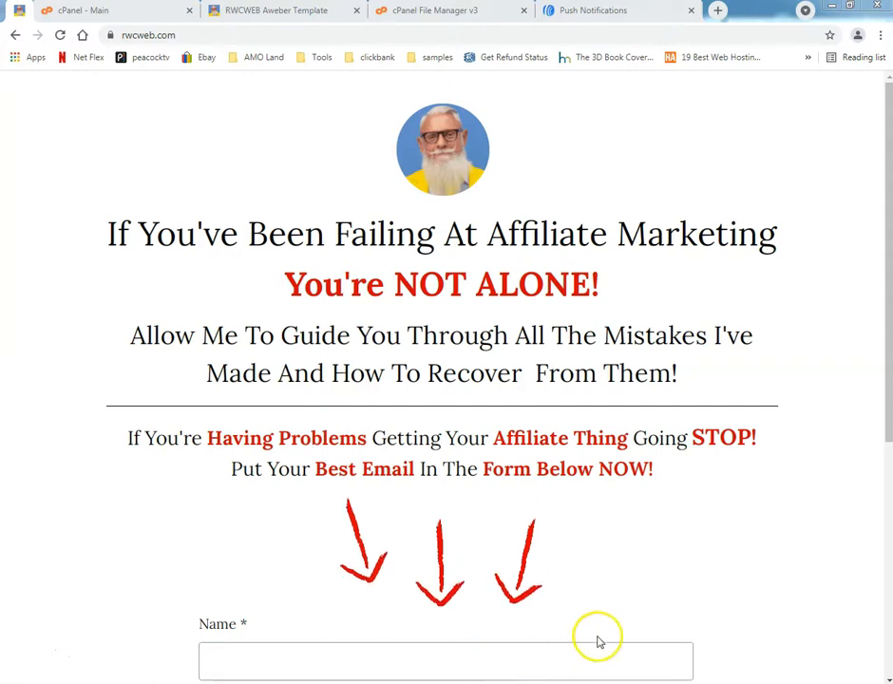
# Review the rwcweb.com home page and the sections of the RWCWEB Aweber template page.
pyautogui.scroll(-2, 789, 564)
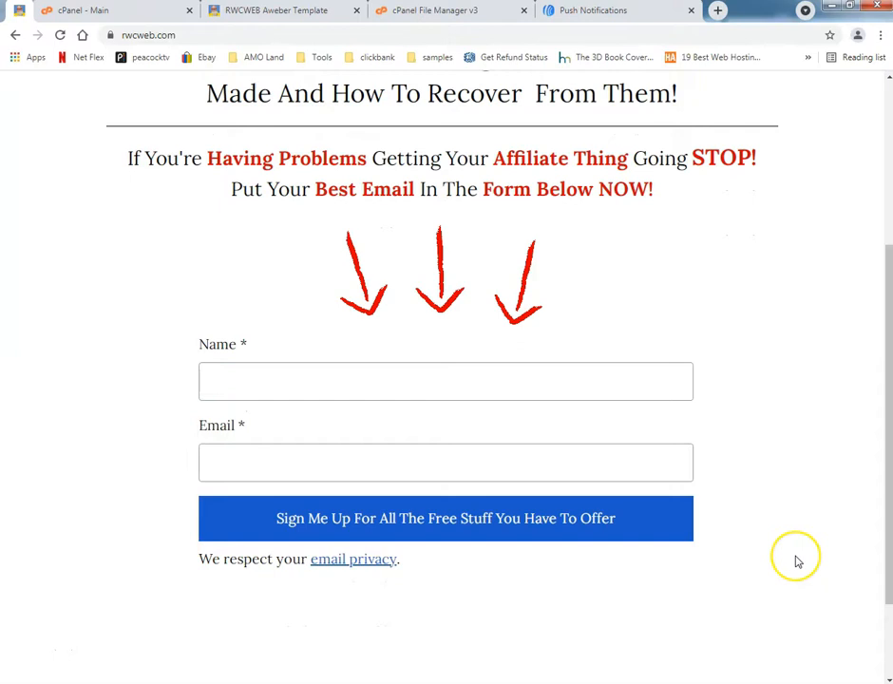
pyautogui.scroll(3, 798, 561)
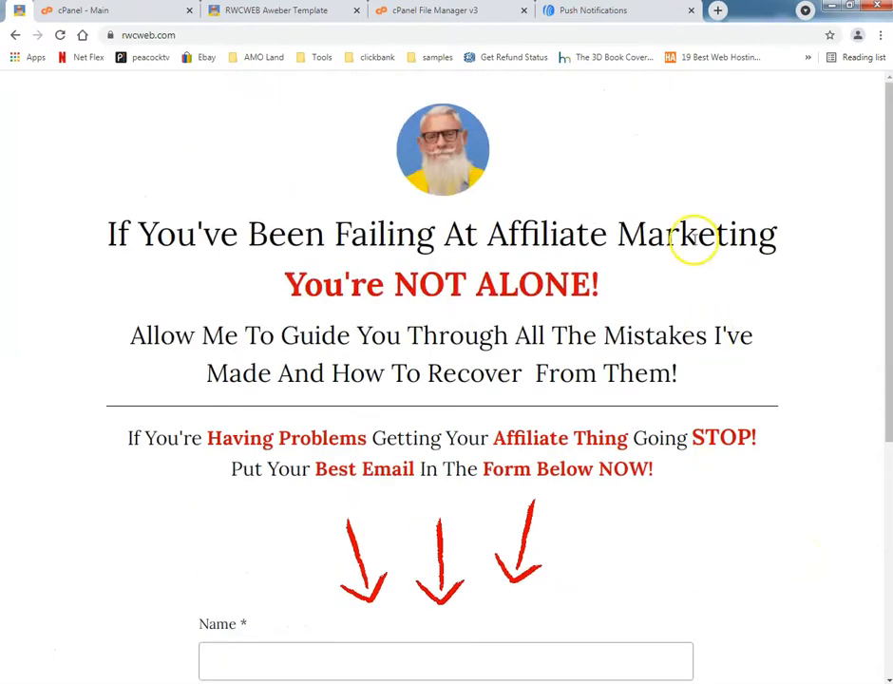
pyautogui.click(276, 12)
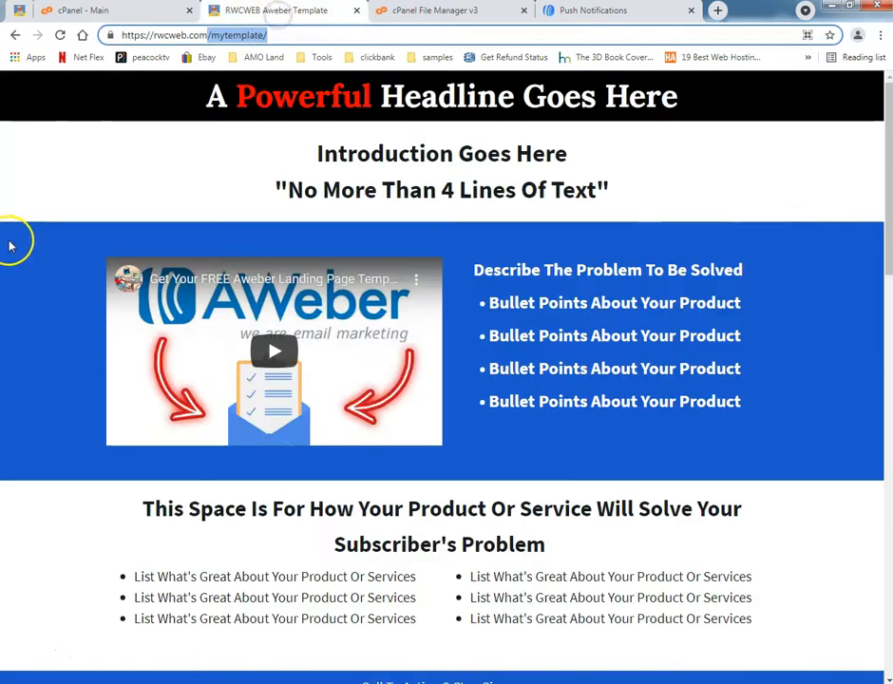
pyautogui.scroll(-12, 14, 249)
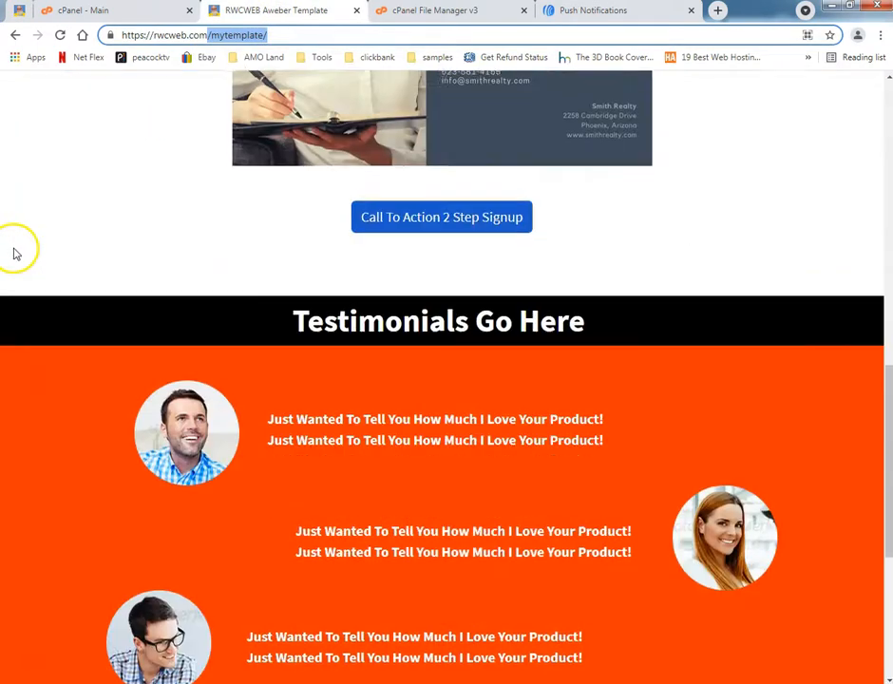
pyautogui.scroll(-3, 15, 253)
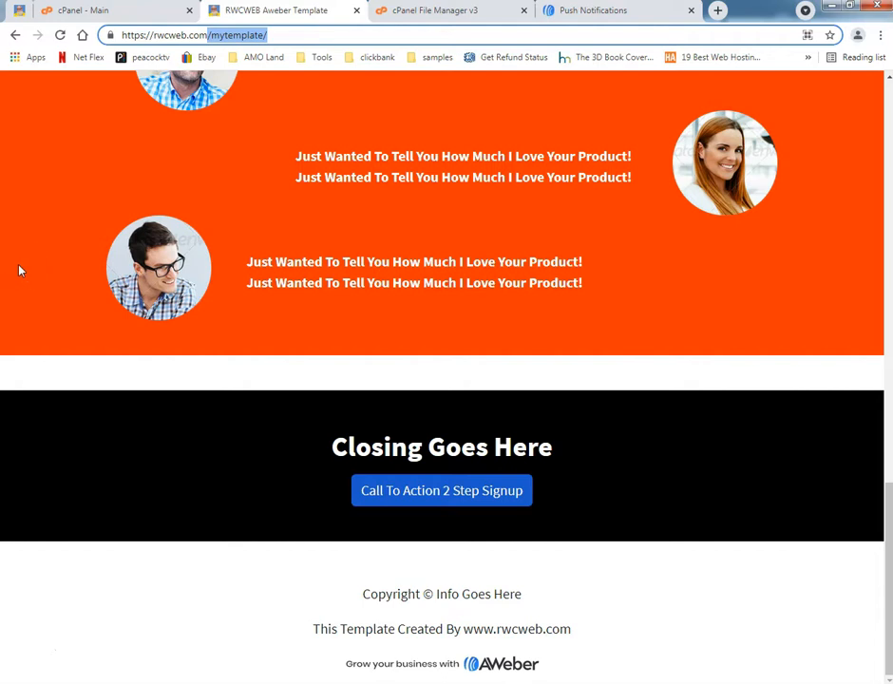
pyautogui.scroll(15, 19, 271)
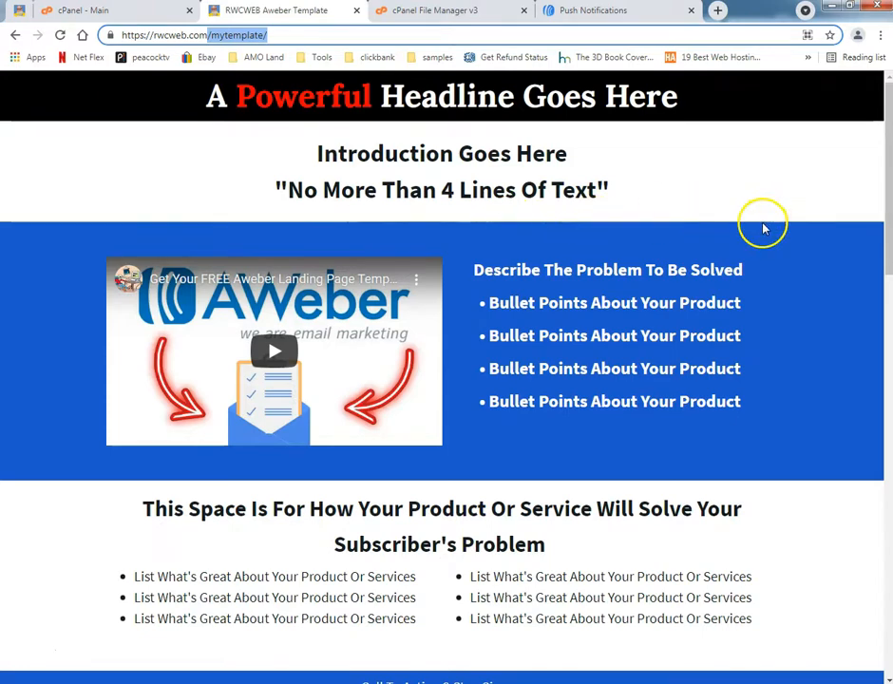
pyautogui.scroll(-3, 764, 249)
pyautogui.scroll(-5, 765, 250)
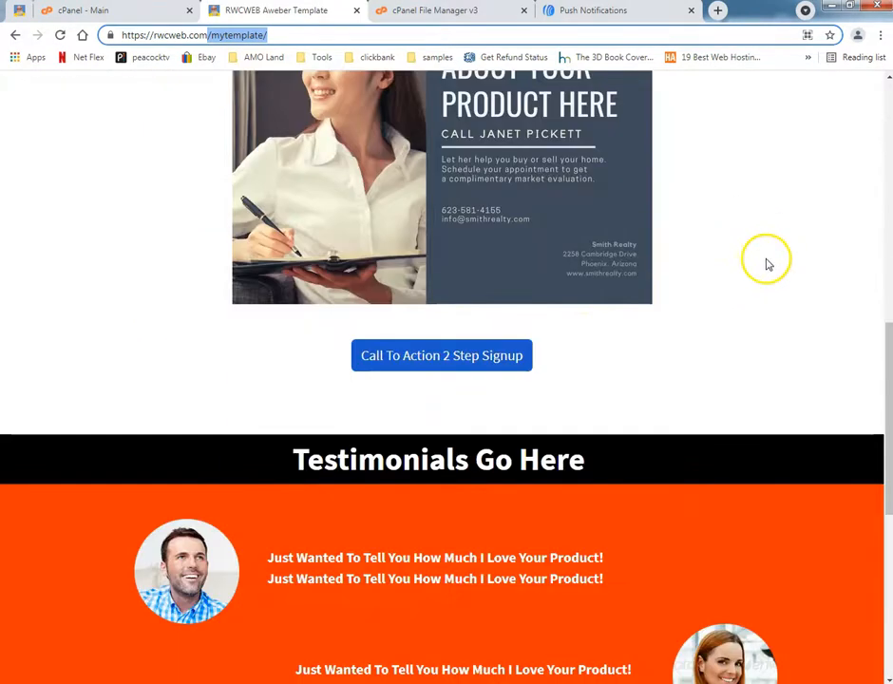
# Preview the pop-up form behind the template's Call To Action 2 Step Signup, close it, and review the page's other sections.
pyautogui.click(485, 362)
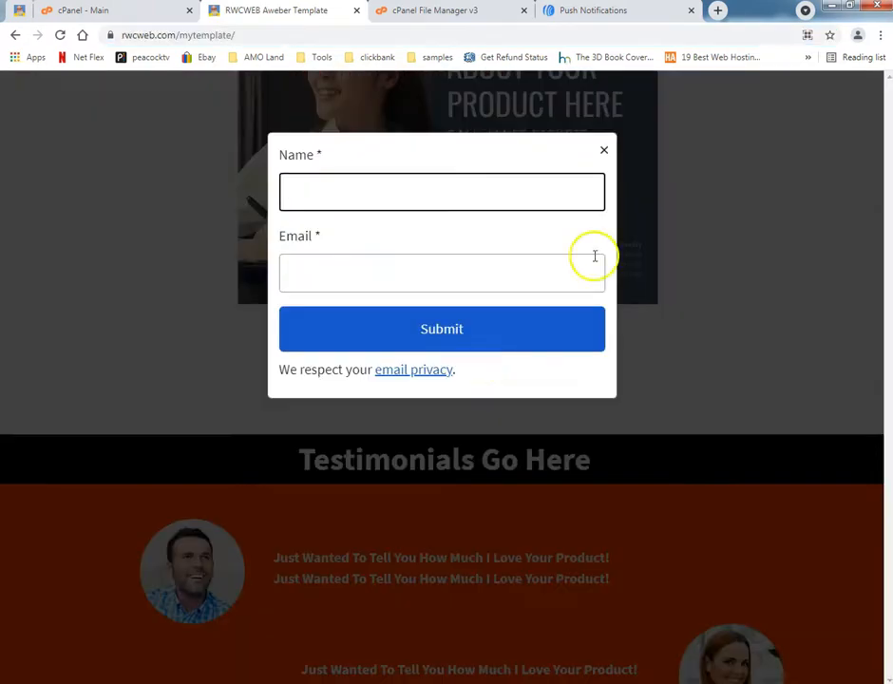
pyautogui.click(603, 150)
pyautogui.scroll(1, 702, 311)
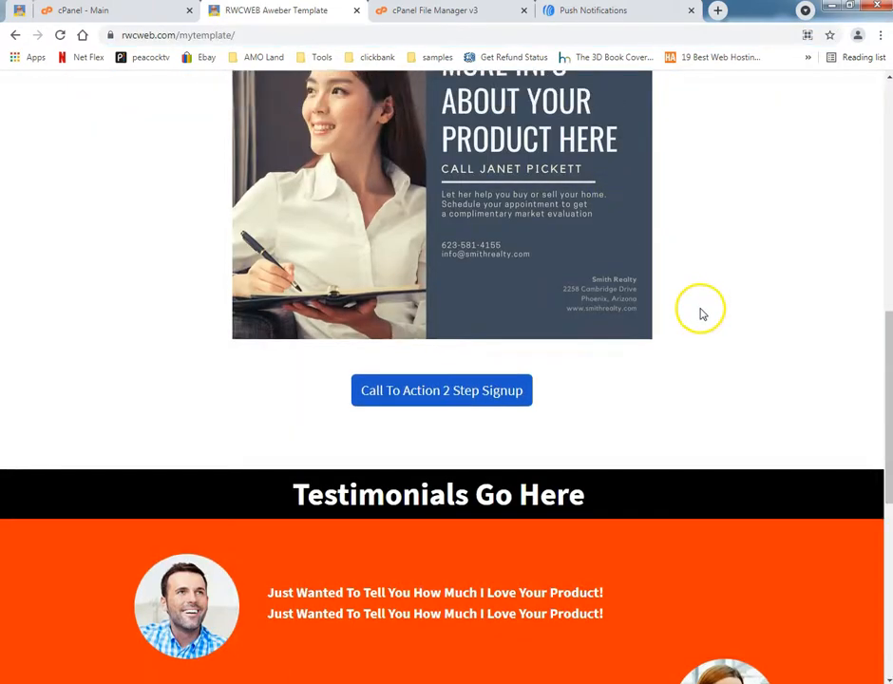
pyautogui.scroll(7, 703, 313)
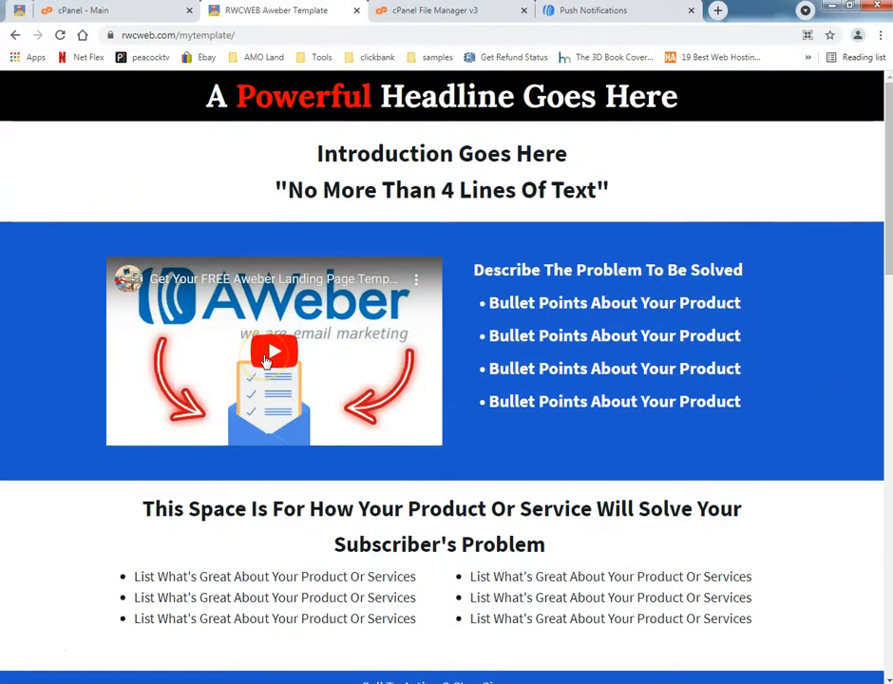
pyautogui.scroll(-5, 528, 419)
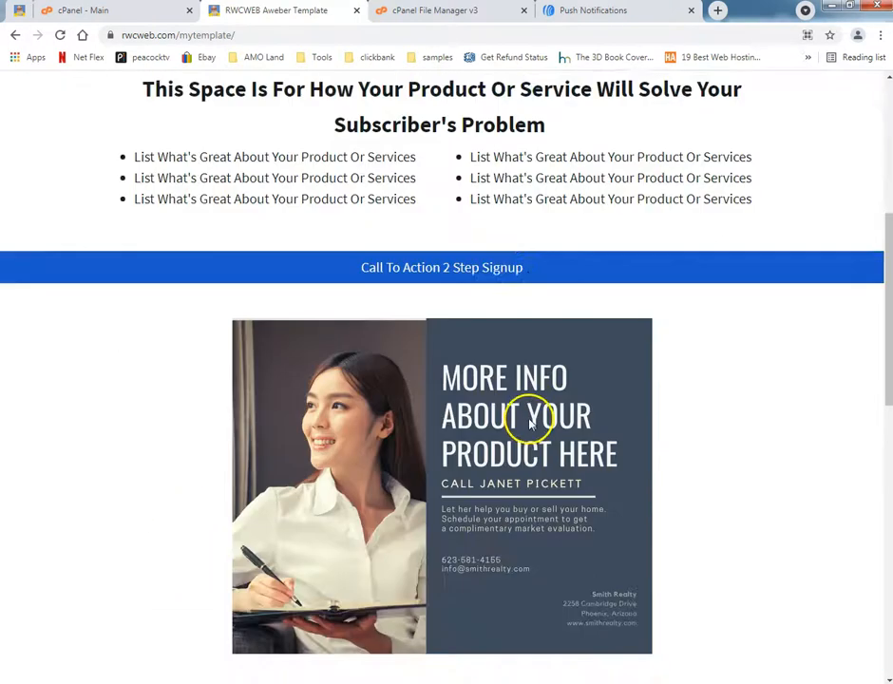
pyautogui.scroll(-4, 681, 430)
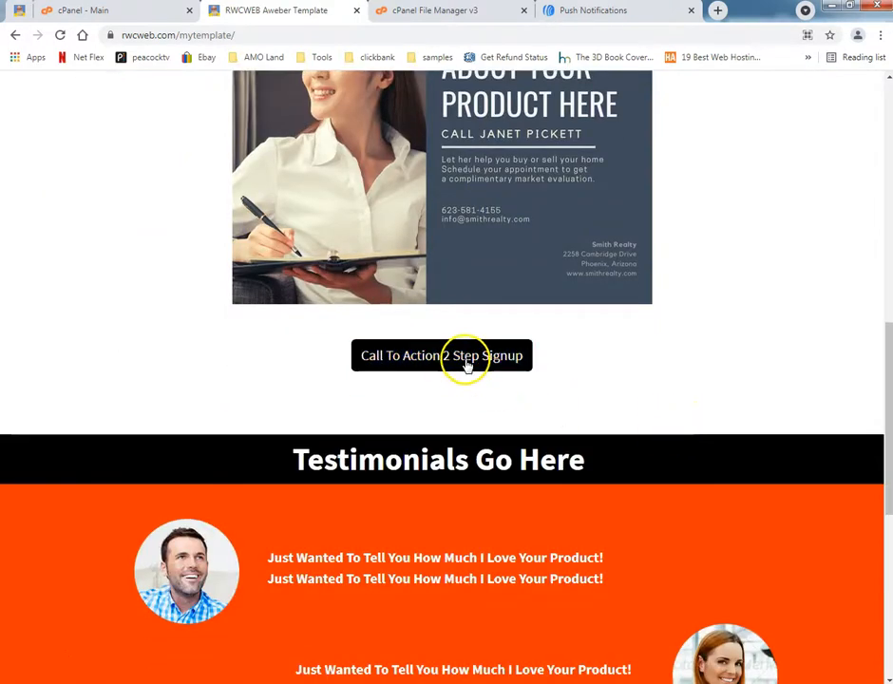
pyautogui.click(466, 365)
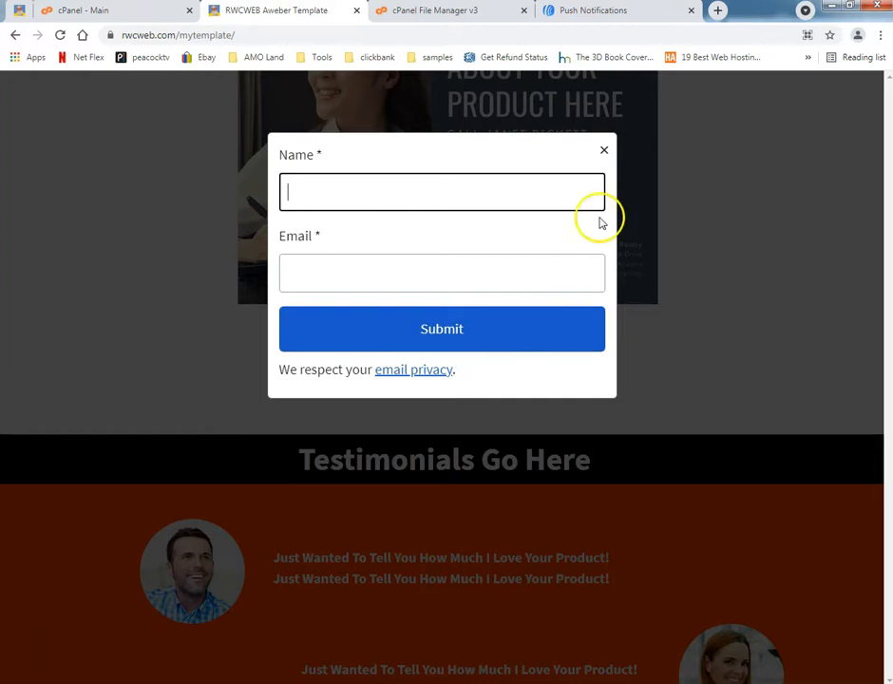
pyautogui.click(604, 152)
pyautogui.scroll(5, 737, 328)
pyautogui.scroll(4, 742, 331)
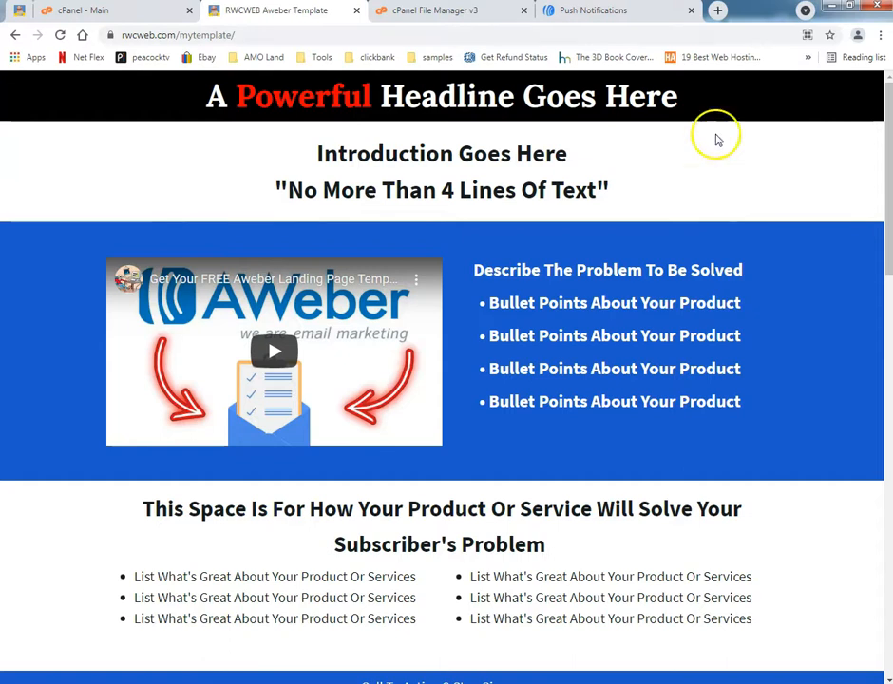
# Start the web push notification setup in AWeber and remove the default bell logo.
pyautogui.click(590, 13)
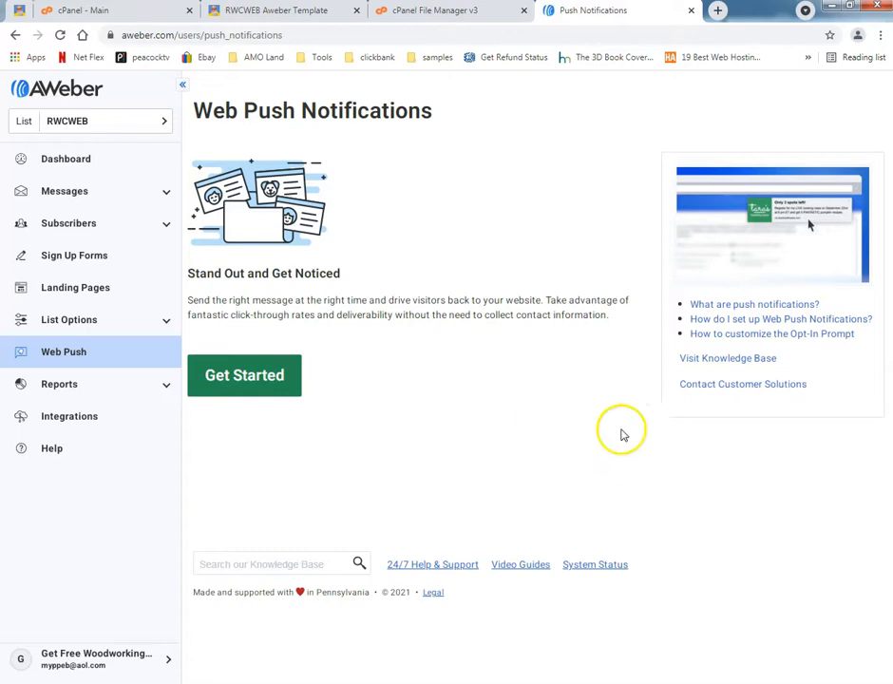
pyautogui.click(273, 385)
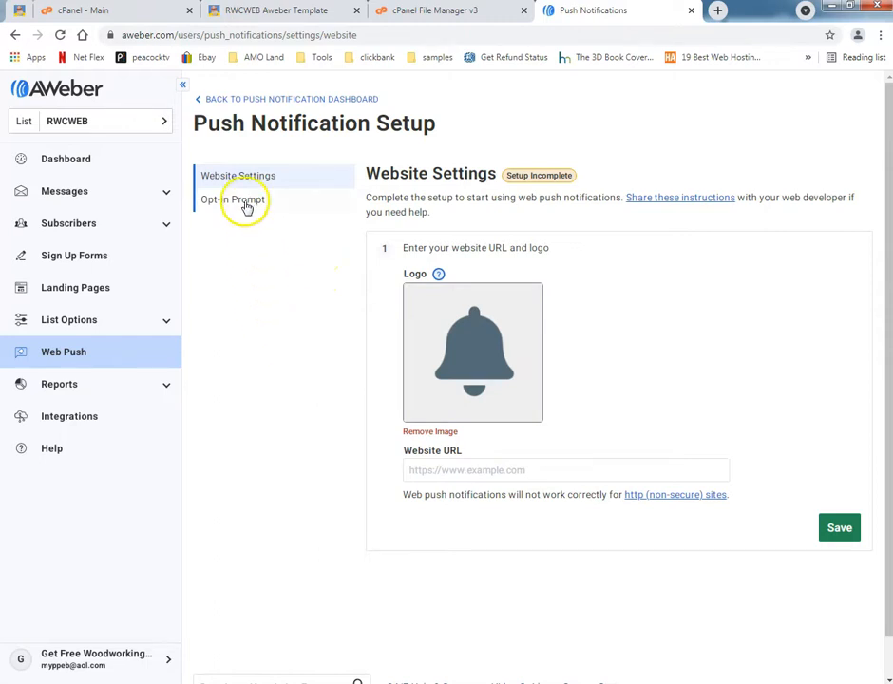
pyautogui.click(428, 433)
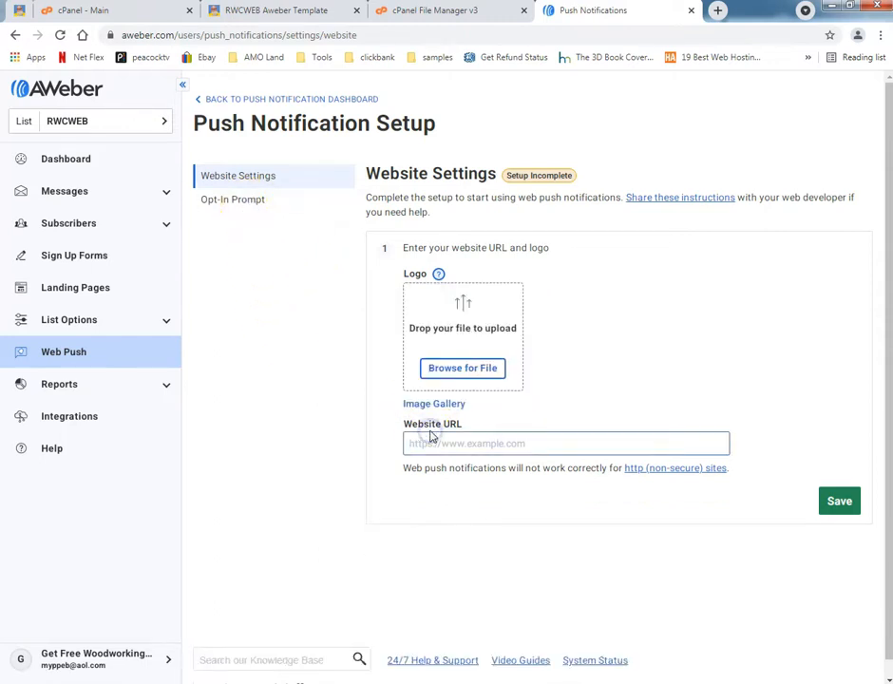
# Upload the head image from the youtube PICS folder as the push notification logo.
pyautogui.click(461, 370)
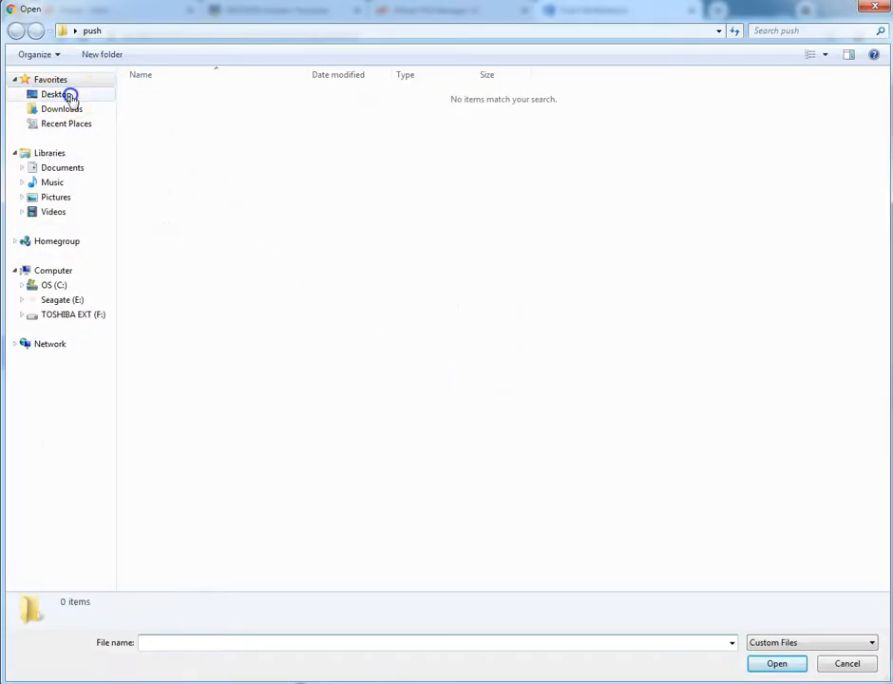
pyautogui.click(69, 96)
pyautogui.doubleClick(381, 361)
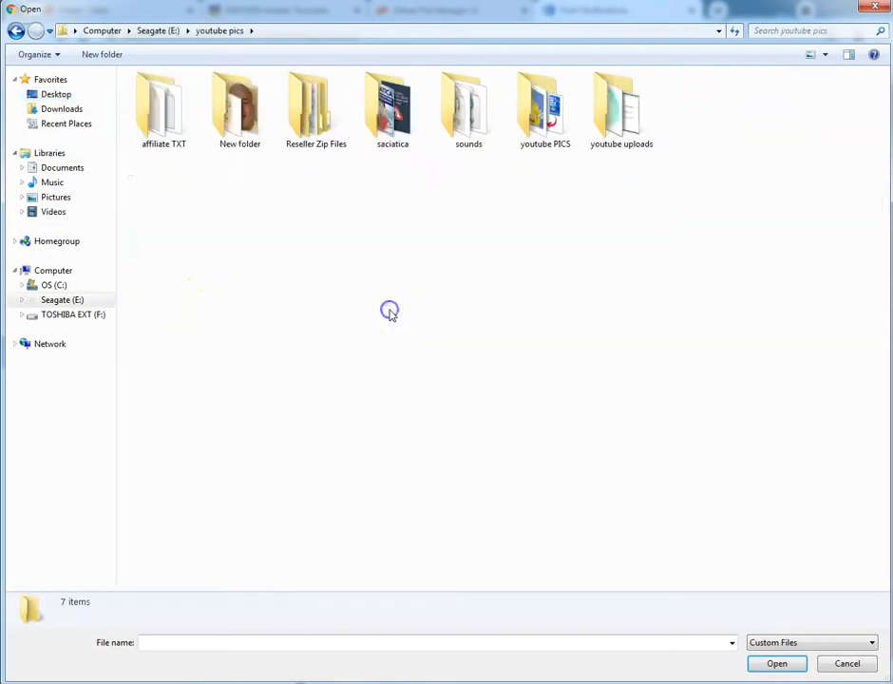
pyautogui.doubleClick(543, 107)
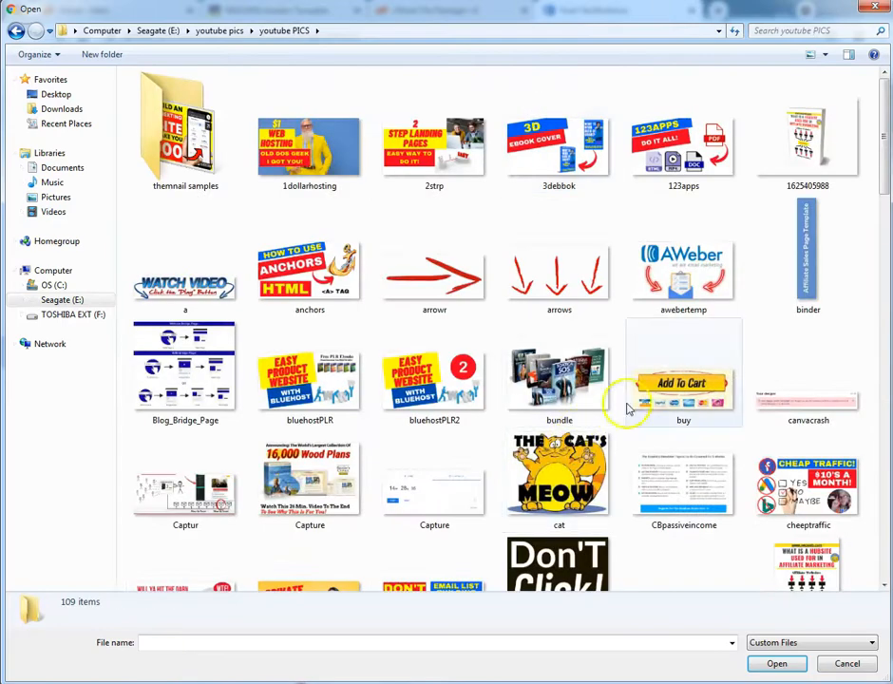
pyautogui.click(627, 408)
pyautogui.scroll(-12, 661, 413)
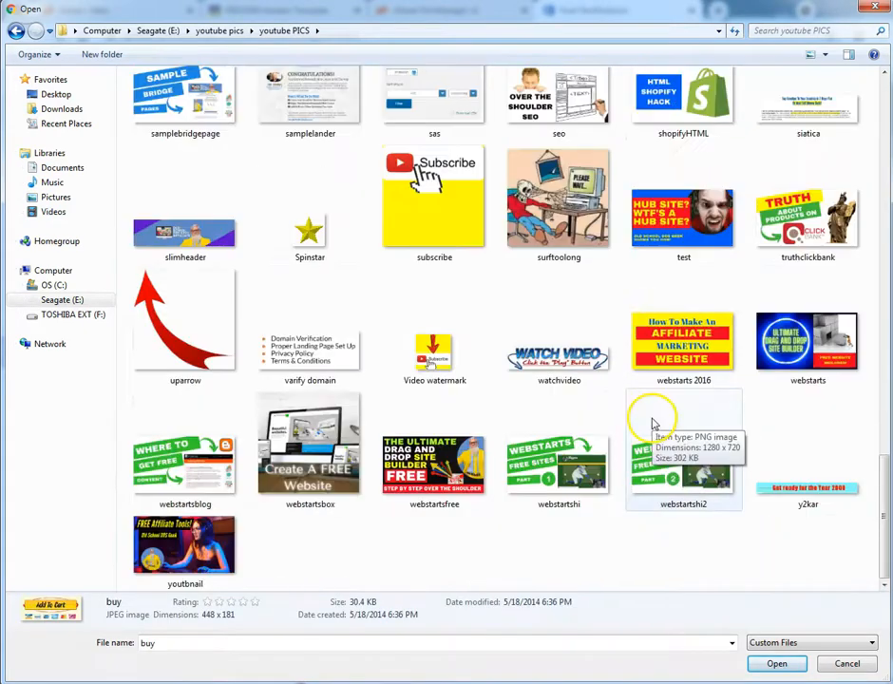
pyautogui.scroll(3, 613, 419)
pyautogui.scroll(-3, 597, 419)
pyautogui.scroll(15, 617, 416)
pyautogui.scroll(-3, 650, 484)
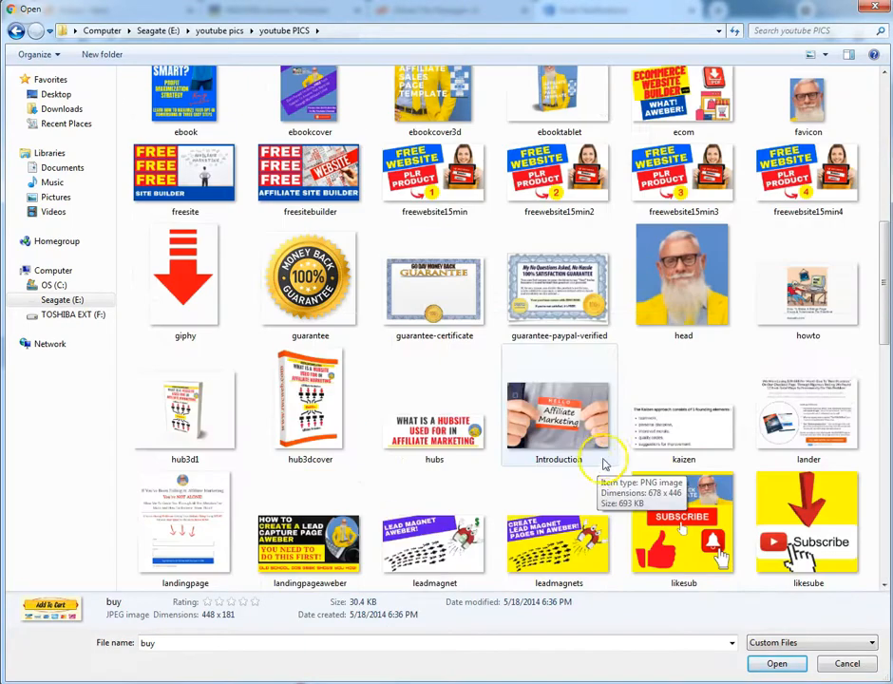
pyautogui.click(684, 280)
pyautogui.click(774, 664)
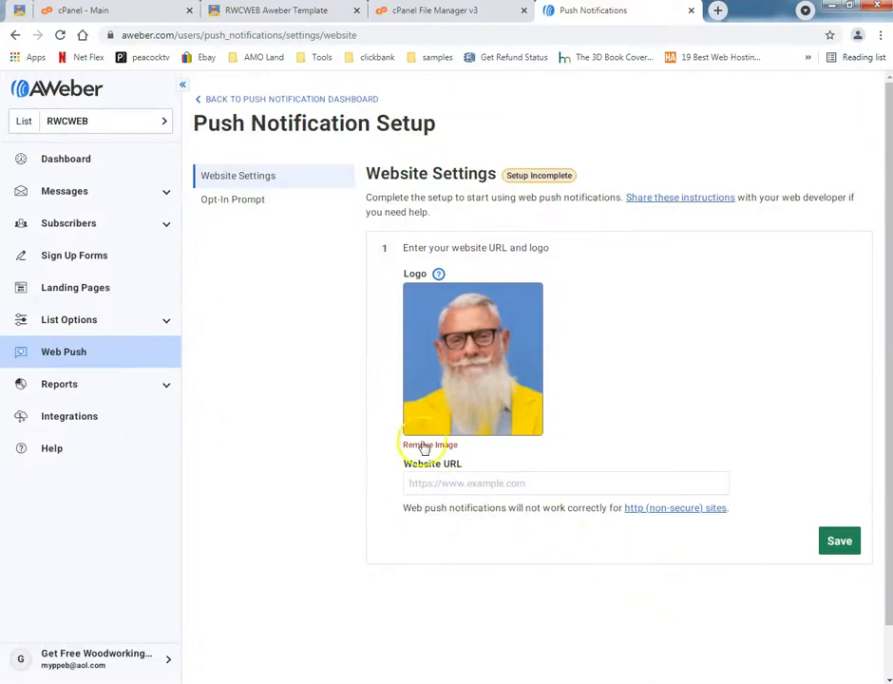
# Copy the full web address of the RWCWEB Aweber template page.
pyautogui.click(279, 11)
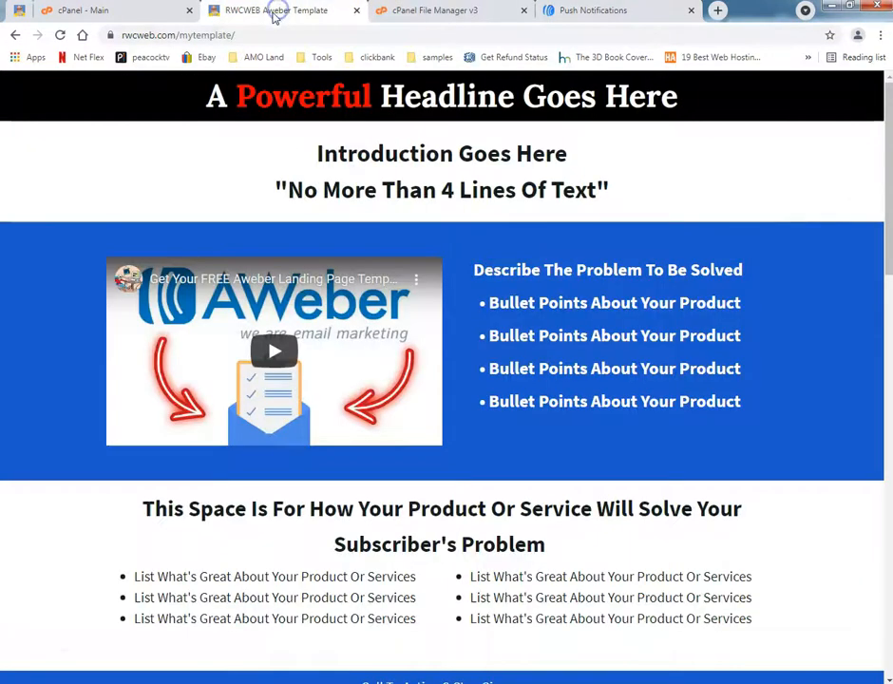
pyautogui.click(121, 34)
pyautogui.moveTo(121, 34); pyautogui.dragTo(242, 34)
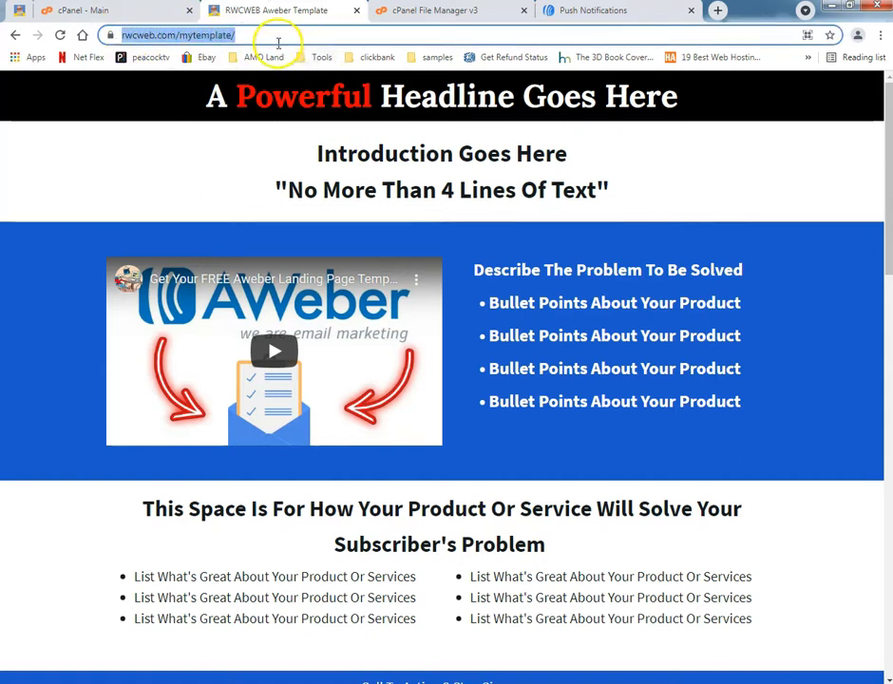
pyautogui.click(279, 36)
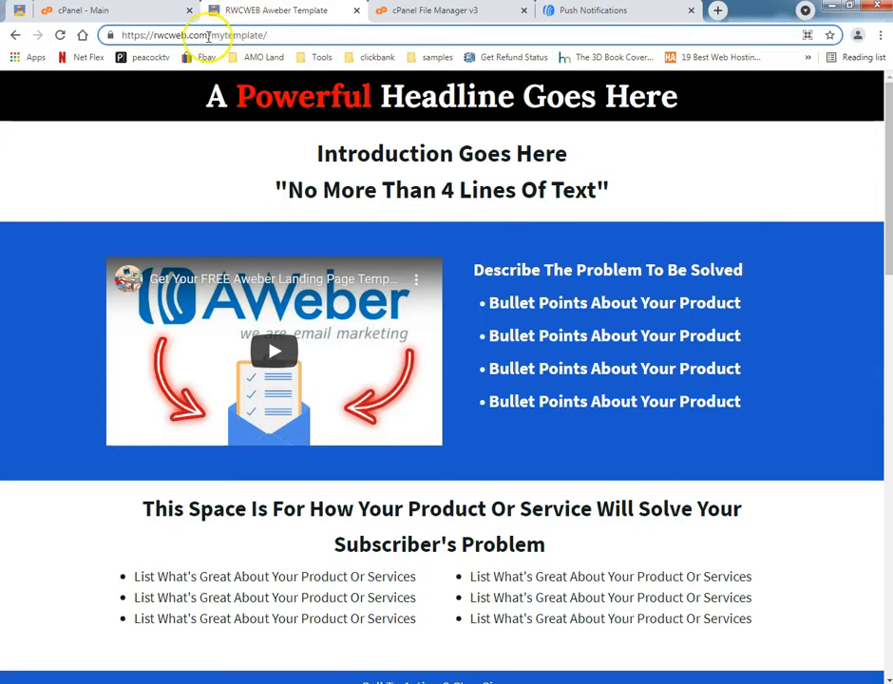
pyautogui.click(281, 36)
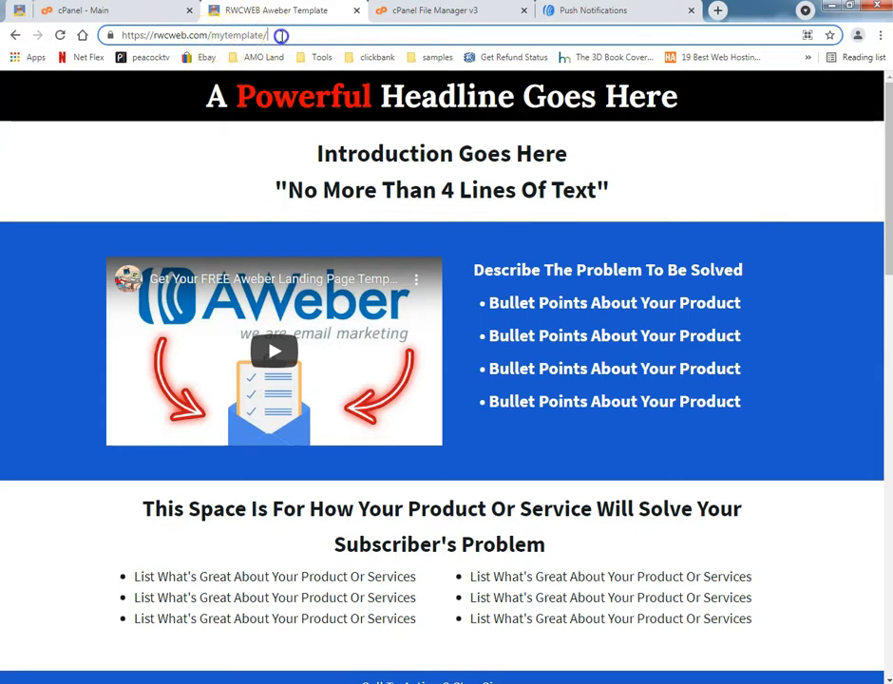
pyautogui.rightClick(128, 36)
pyautogui.hotkey('ctrl', 'c')
pyautogui.click(144, 88)
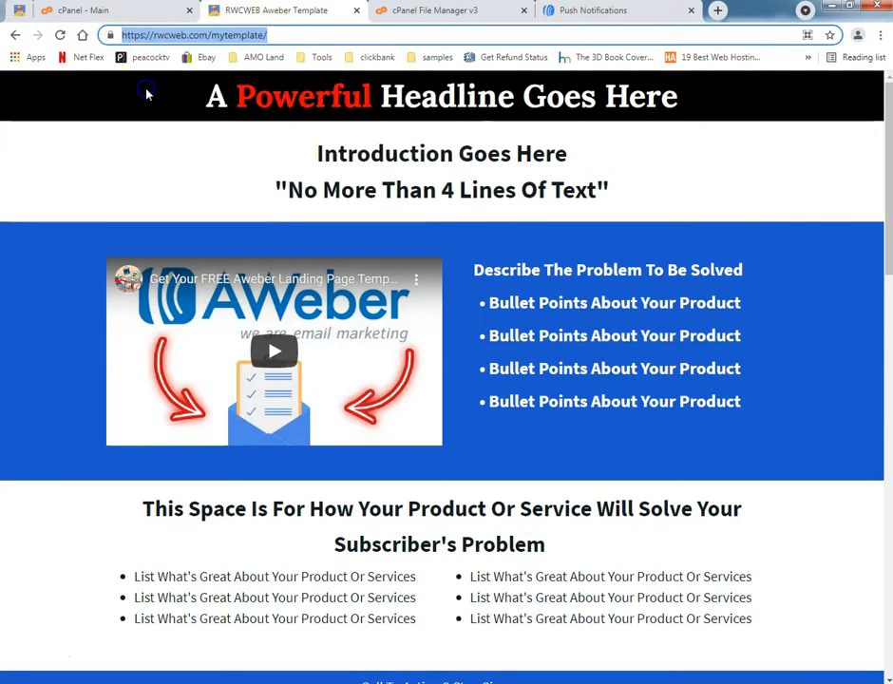
pyautogui.click(595, 17)
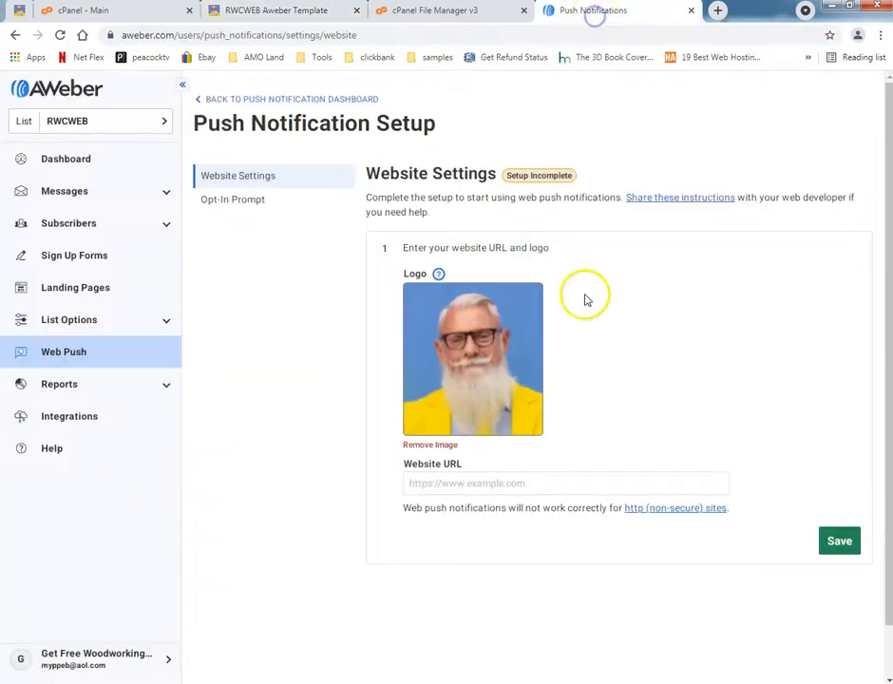
pyautogui.click(434, 488)
pyautogui.rightClick(436, 488)
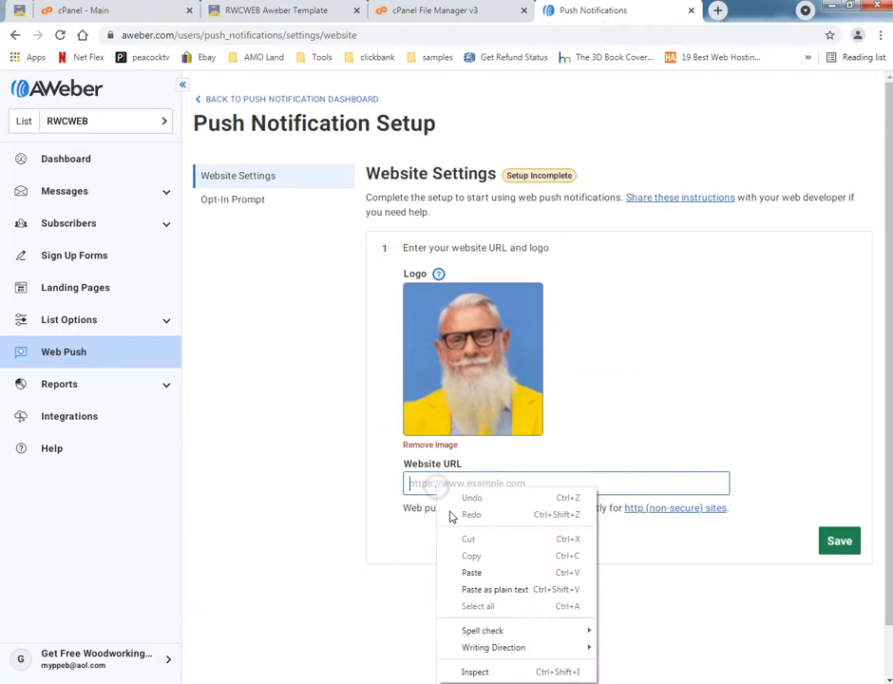
pyautogui.click(468, 514)
pyautogui.click(435, 484)
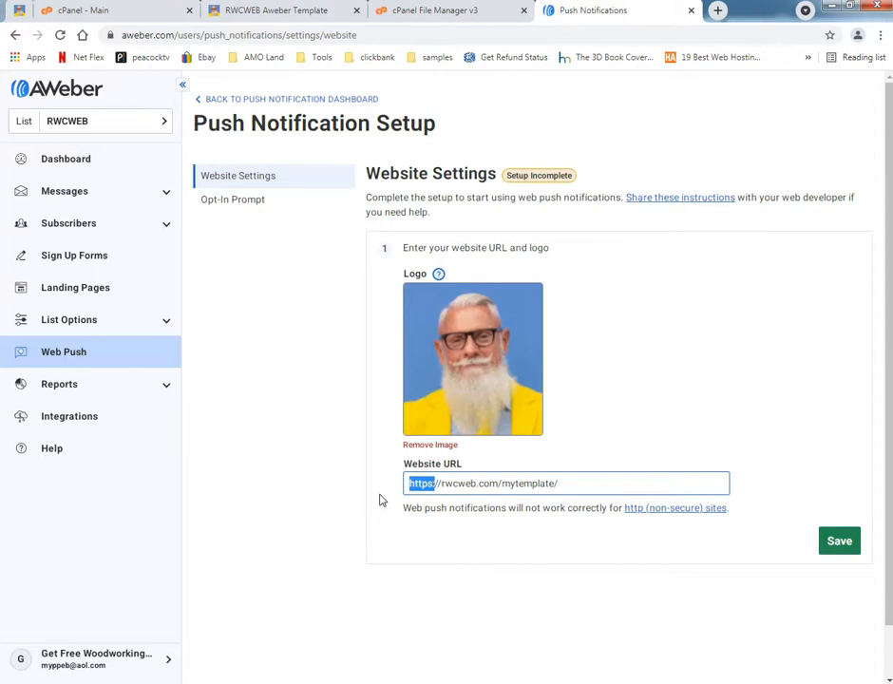
pyautogui.click(461, 525)
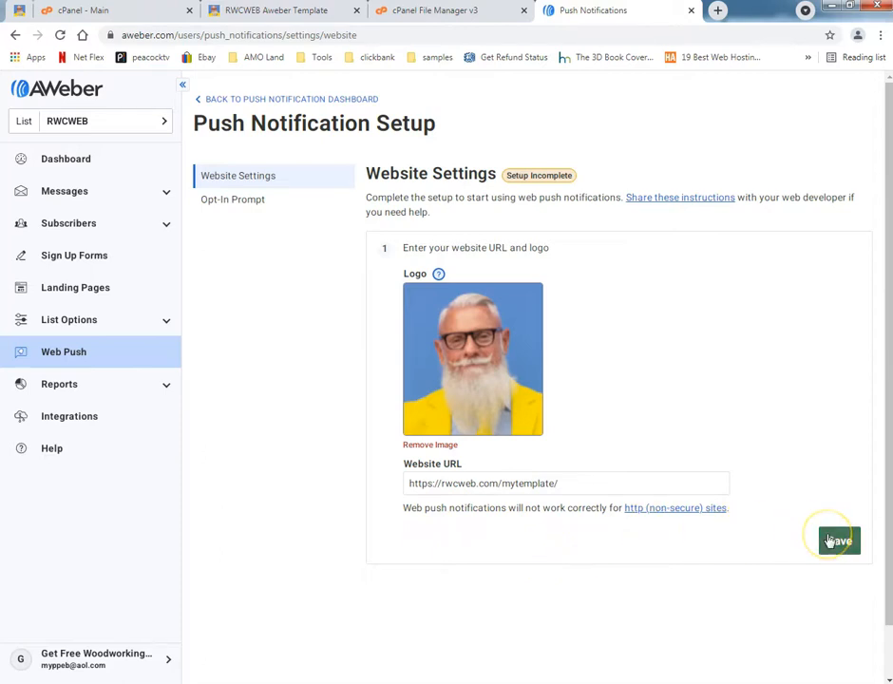
# Review the installation steps in the website settings and open the Opt-In Prompt settings.
pyautogui.scroll(-5, 339, 561)
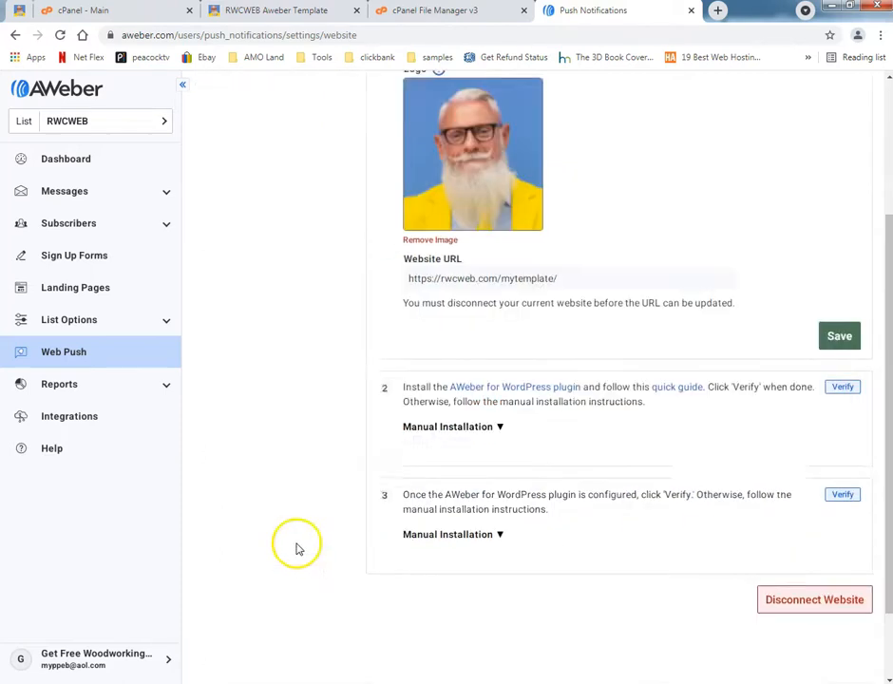
pyautogui.scroll(3, 297, 541)
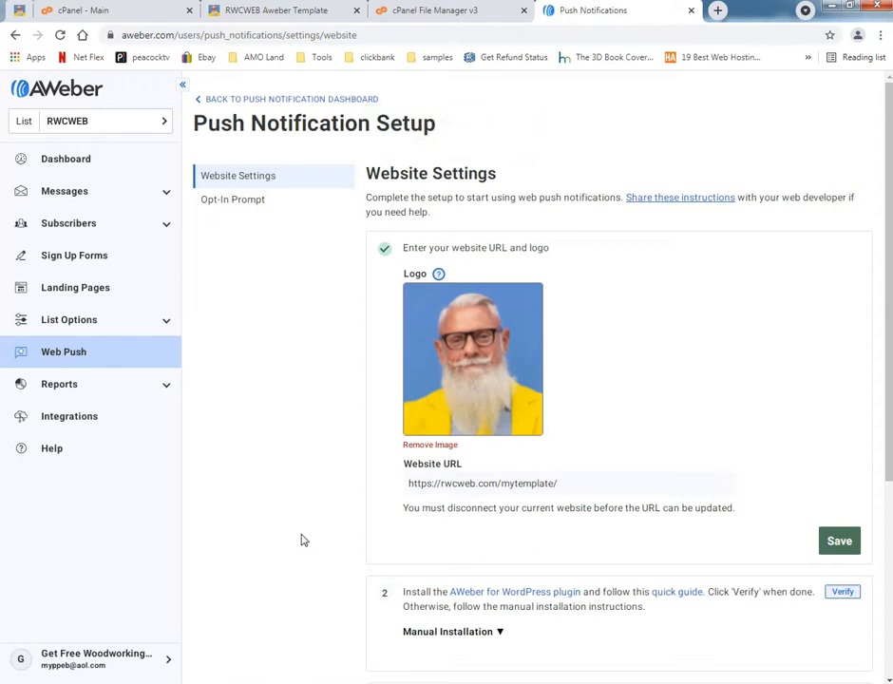
pyautogui.scroll(-2, 300, 538)
pyautogui.scroll(2, 301, 534)
pyautogui.click(233, 192)
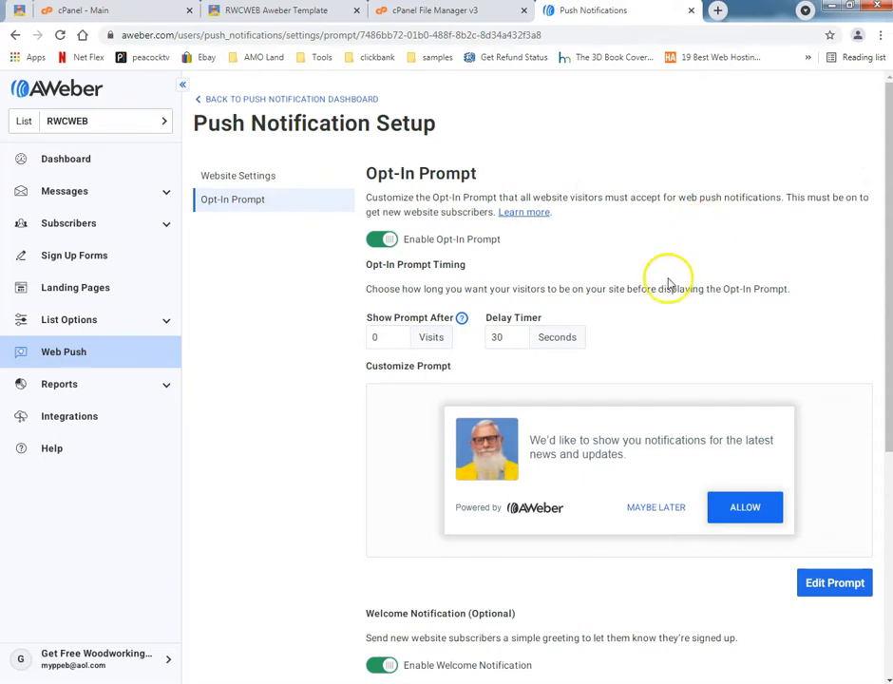
pyautogui.scroll(-3, 646, 285)
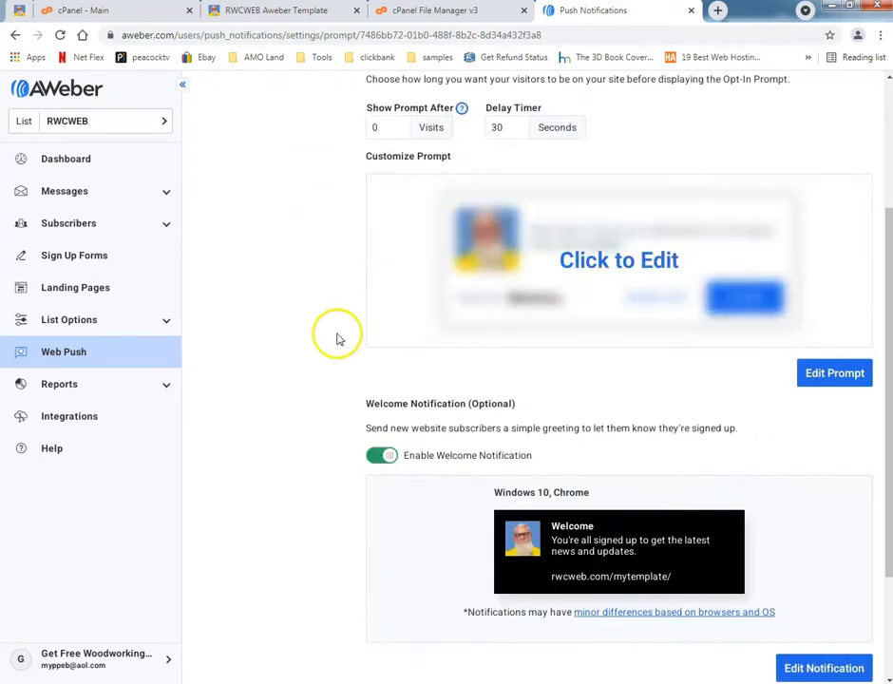
pyautogui.scroll(2, 352, 337)
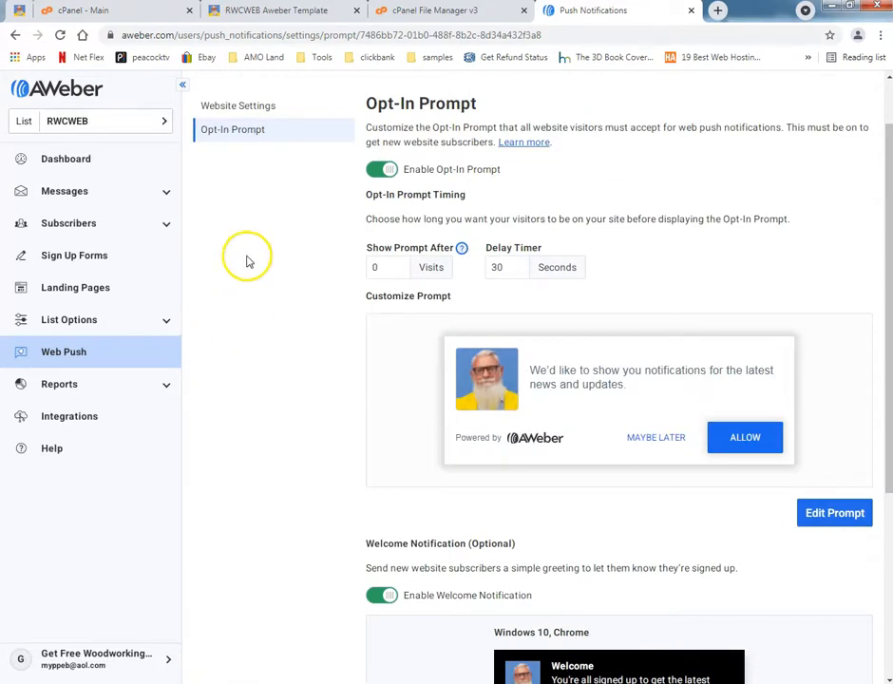
pyautogui.click(304, 13)
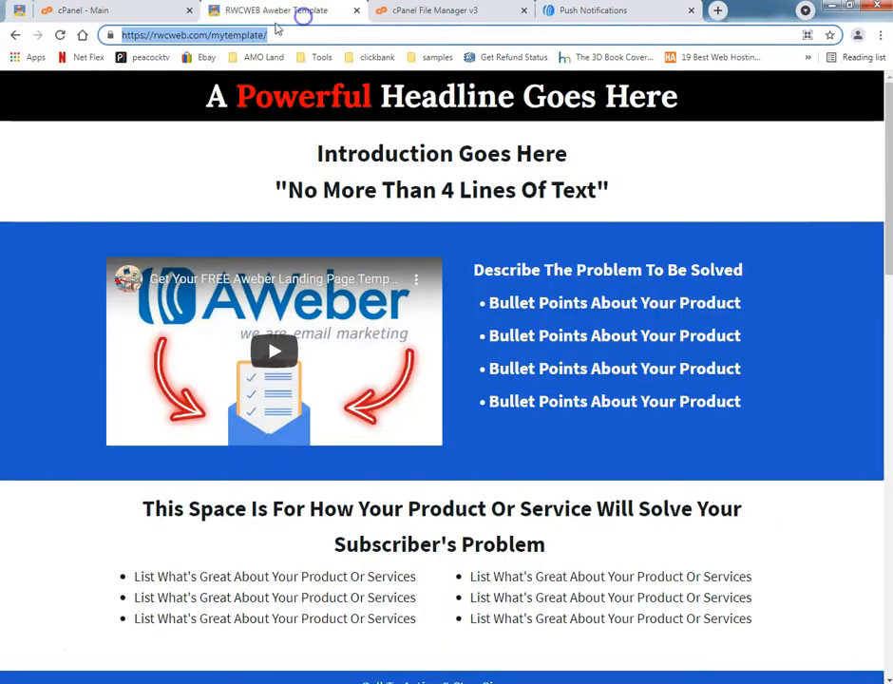
pyautogui.click(340, 36)
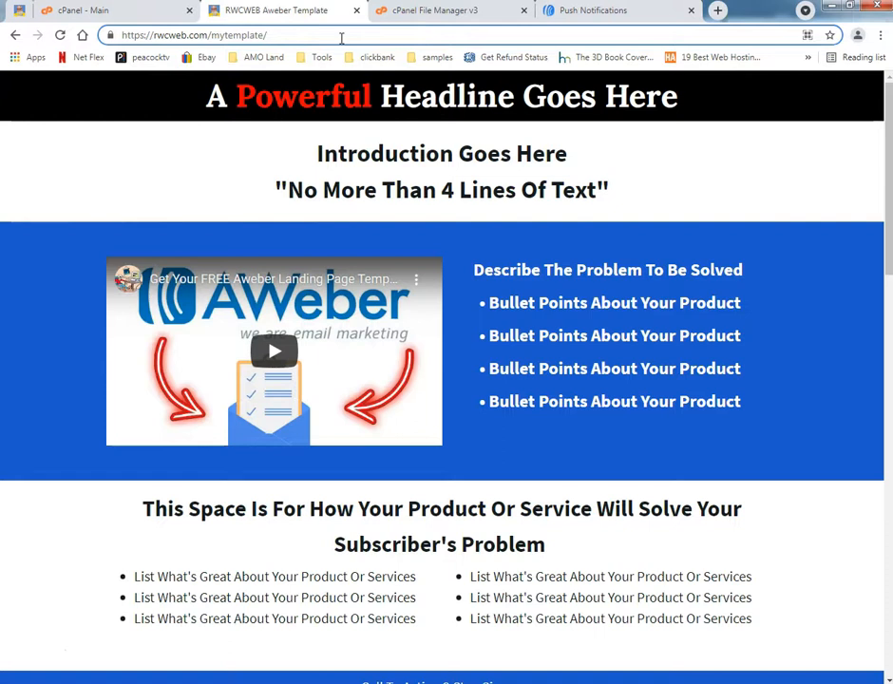
pyautogui.press('BackSpace')
pyautogui.press('BackSpace')
pyautogui.press('BackSpace')
pyautogui.press('BackSpace')
pyautogui.press('BackSpace')
pyautogui.press('BackSpace')
pyautogui.press('BackSpace')
pyautogui.press('BackSpace')
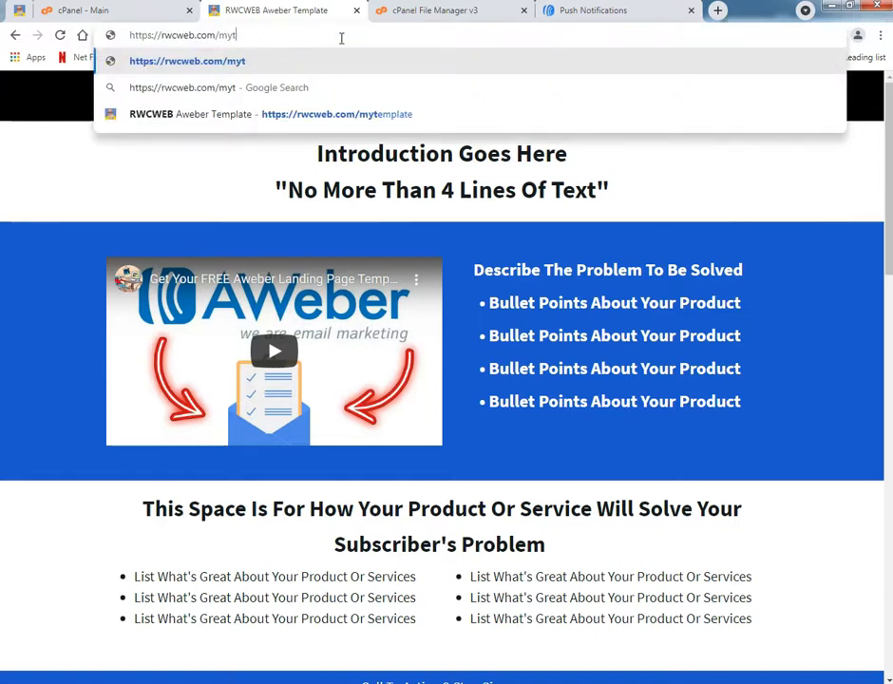
pyautogui.press('BackSpace')
pyautogui.press('BackSpace')
pyautogui.press('BackSpace')
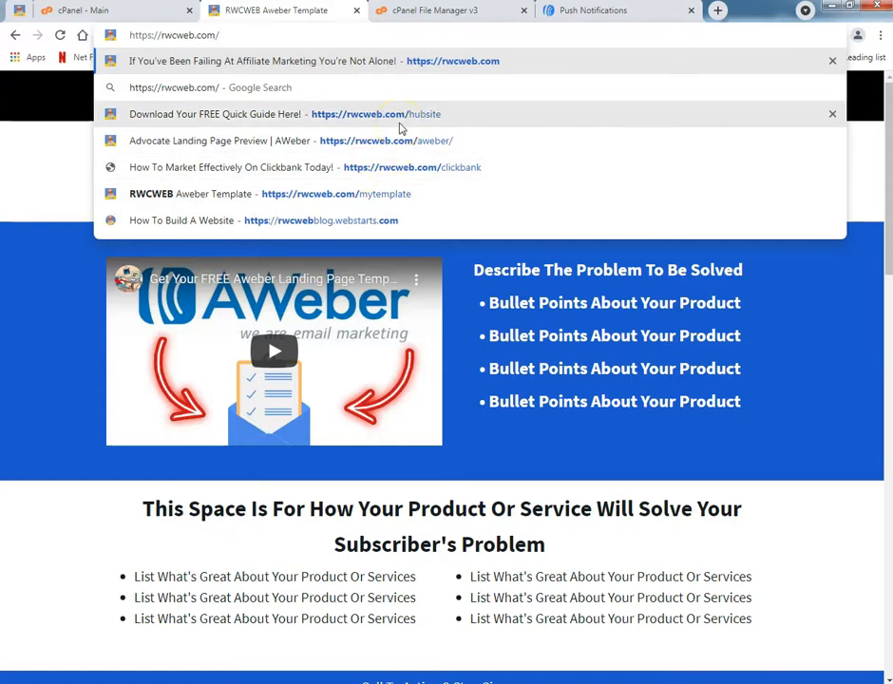
pyautogui.click(32, 654)
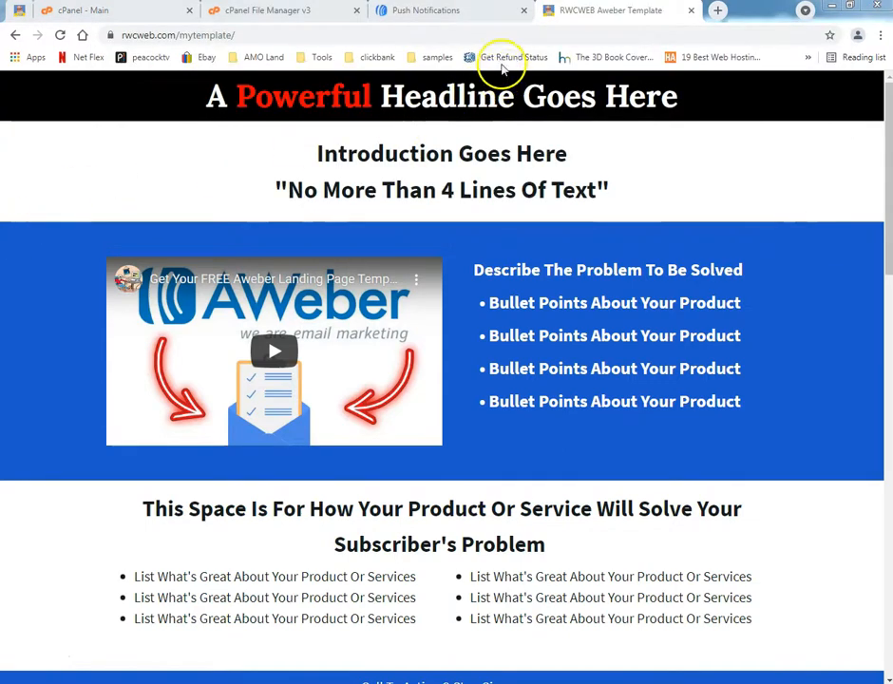
# Return to the push notification setup and open the opt-in prompt for editing.
pyautogui.click(471, 13)
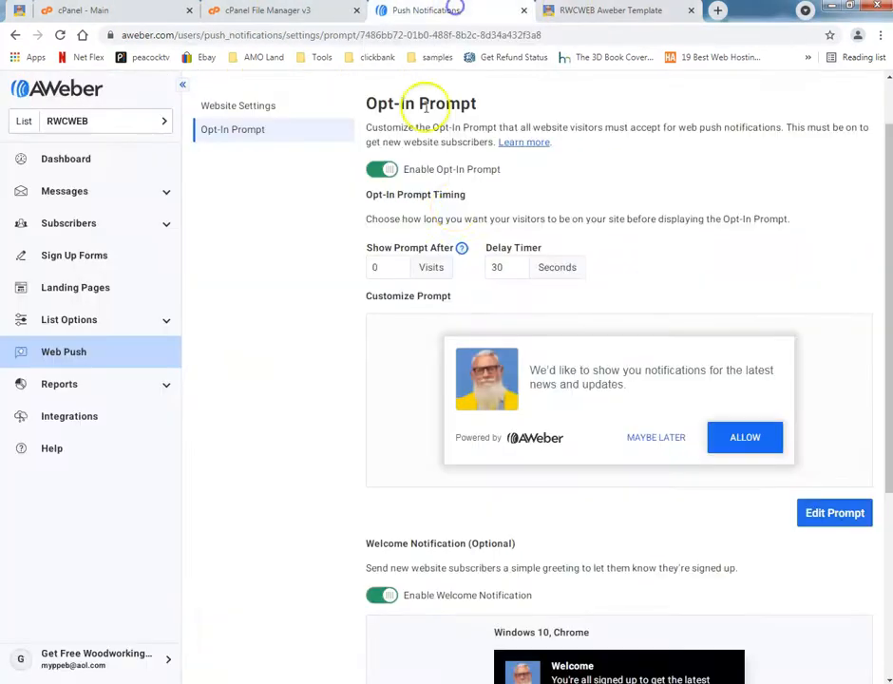
pyautogui.click(624, 402)
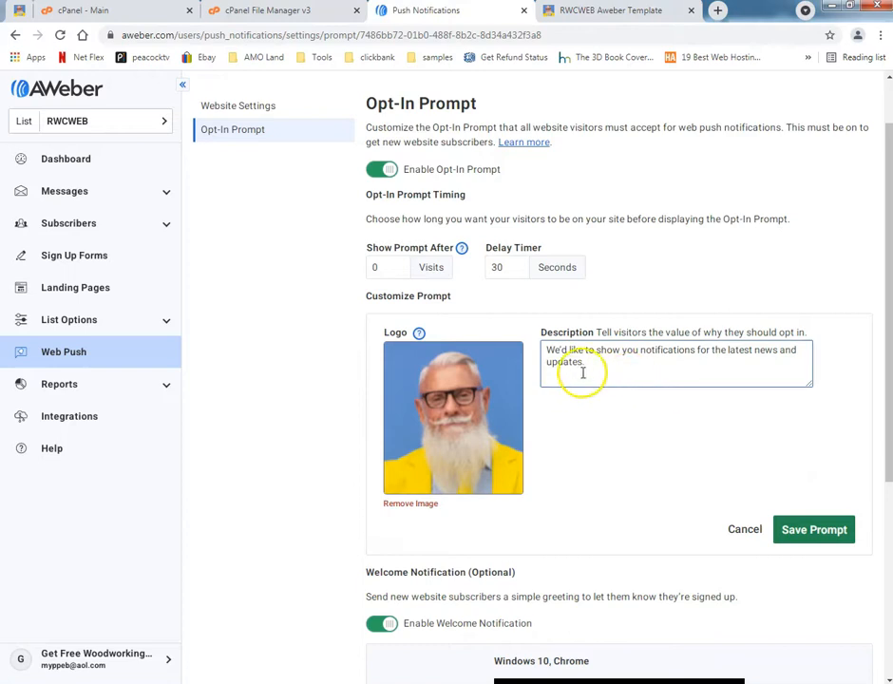
pyautogui.click(607, 12)
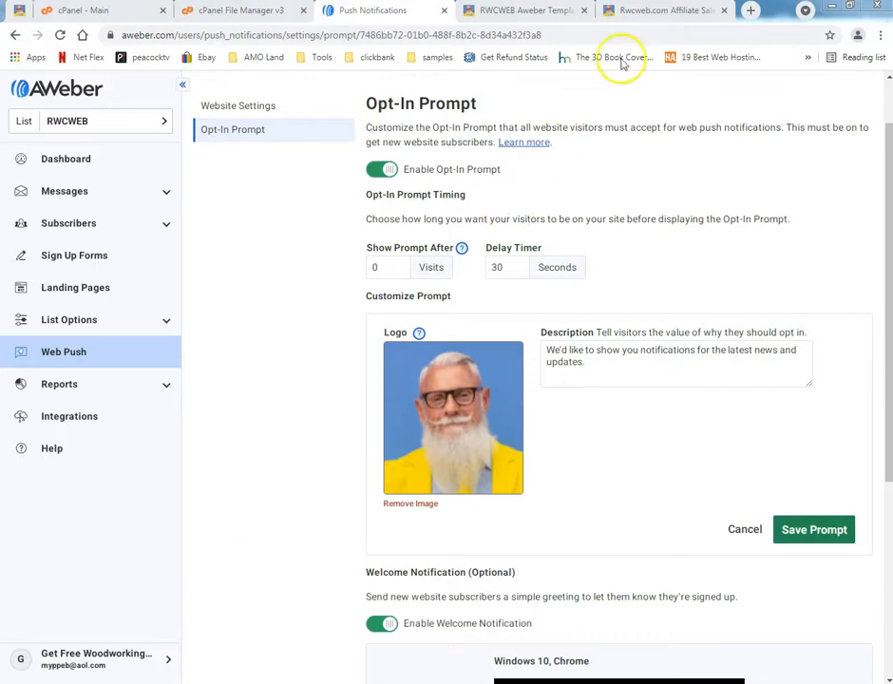
# Copy the web address of the affiliate sales page and look over its headline, book image and sign-up form.
pyautogui.click(627, 15)
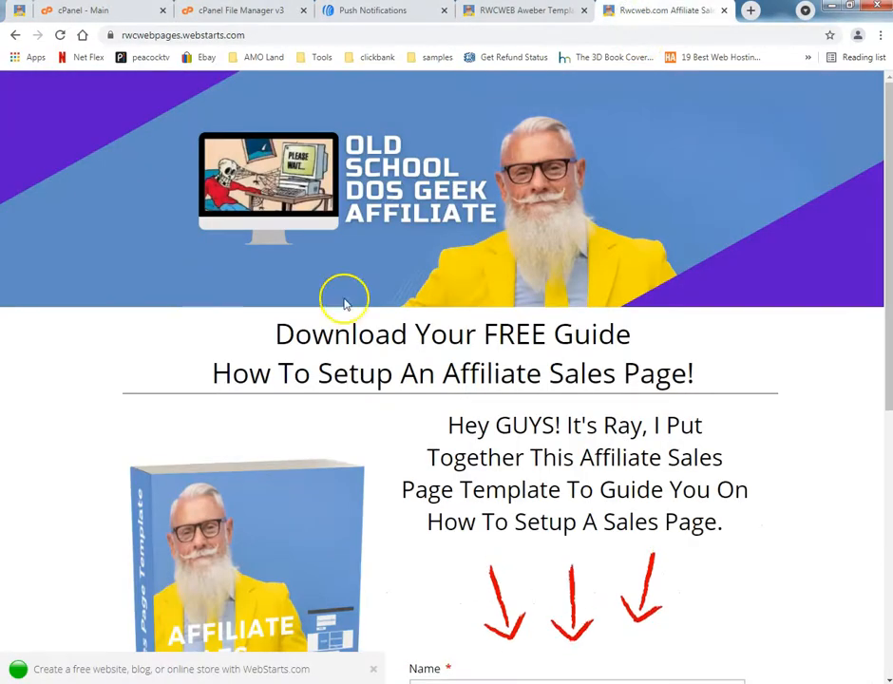
pyautogui.click(125, 35)
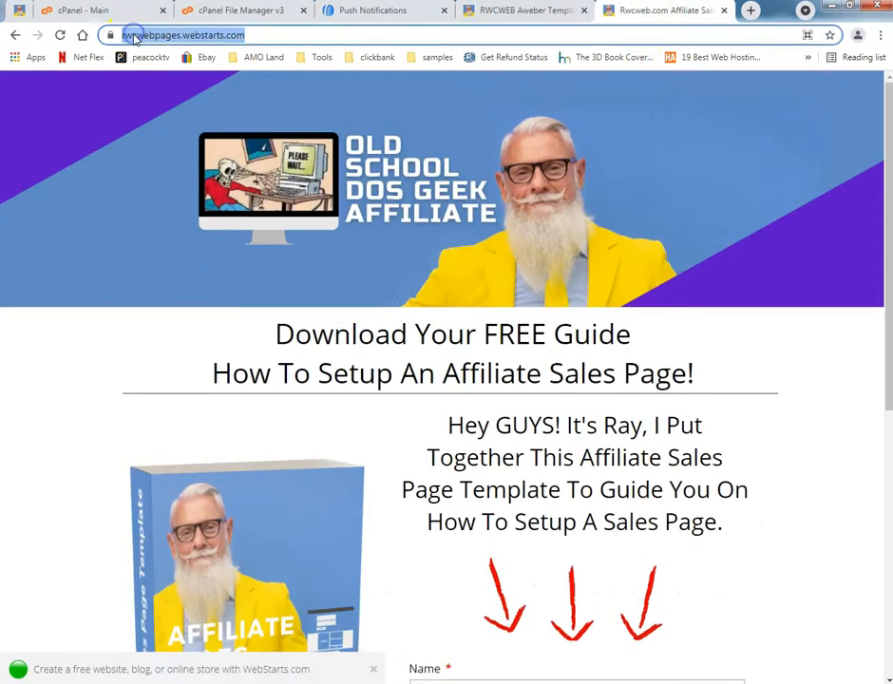
pyautogui.rightClick(134, 36)
pyautogui.click(152, 87)
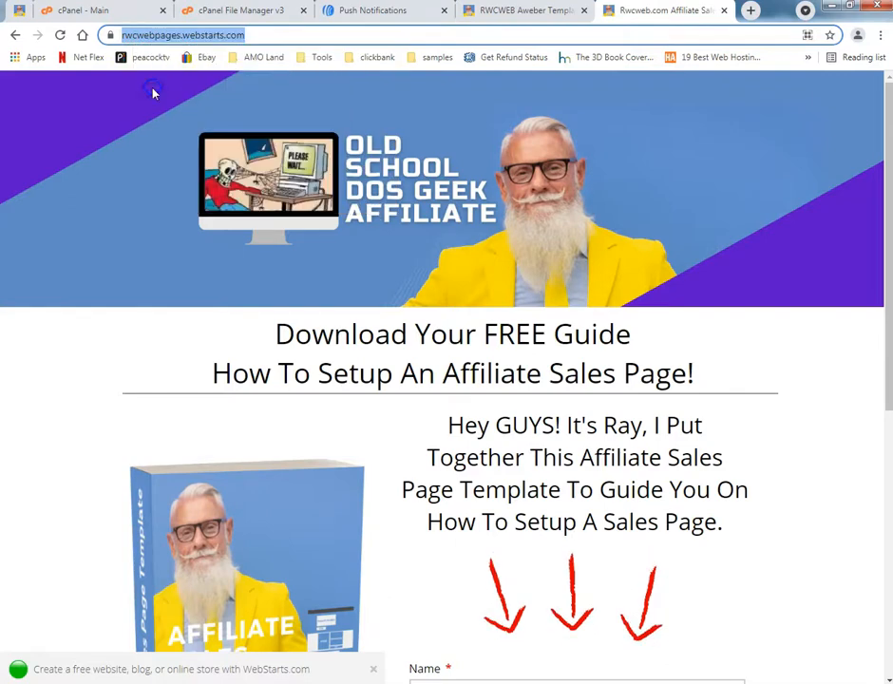
pyautogui.scroll(-3, 148, 352)
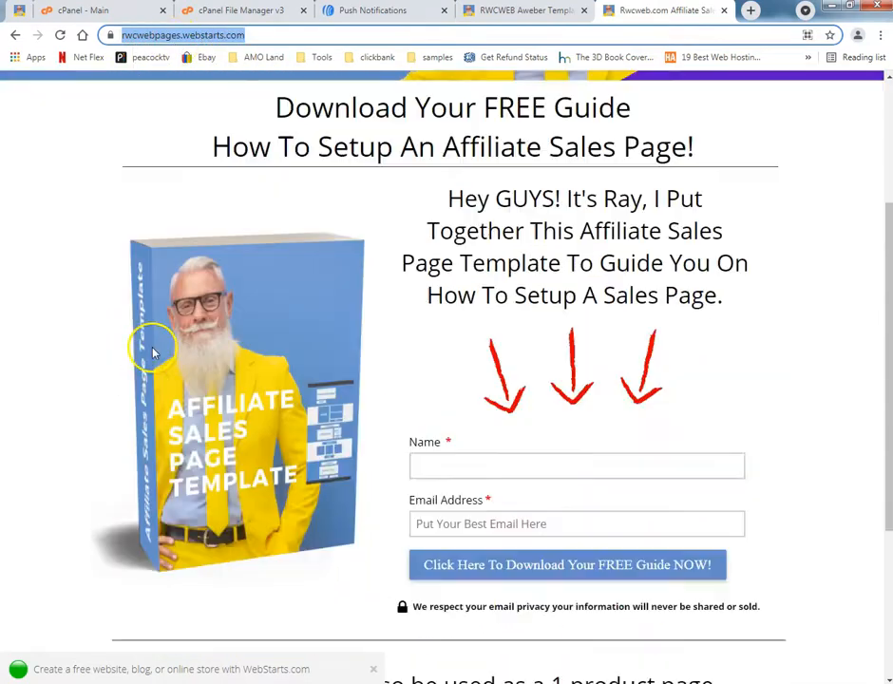
pyautogui.scroll(-2, 130, 358)
pyautogui.scroll(5, 130, 358)
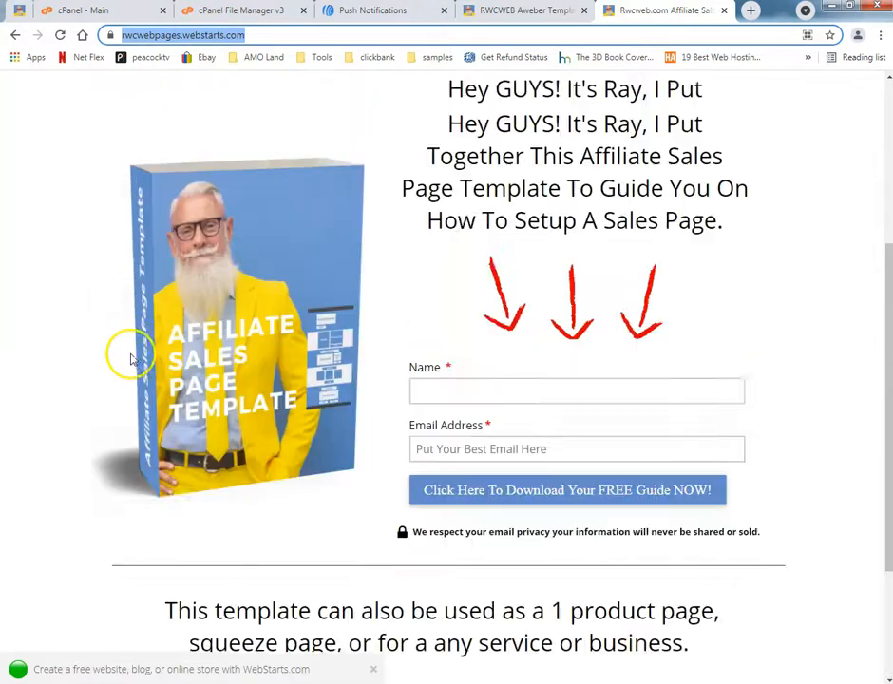
pyautogui.scroll(1, 134, 352)
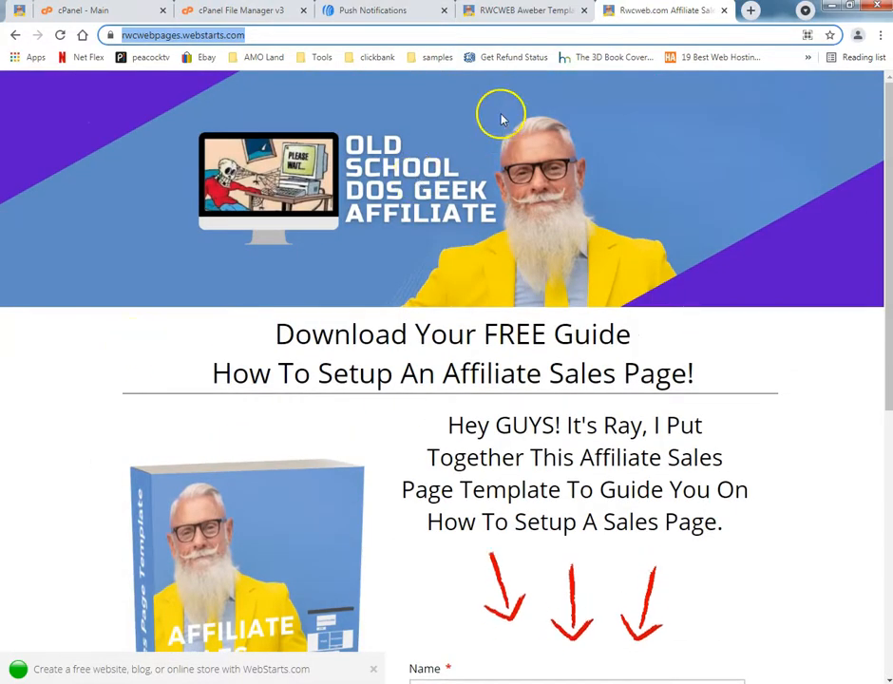
# Make the Push Notifications page the last open browser page and look over its opt-in prompt and welcome notification settings.
pyautogui.click(501, 19)
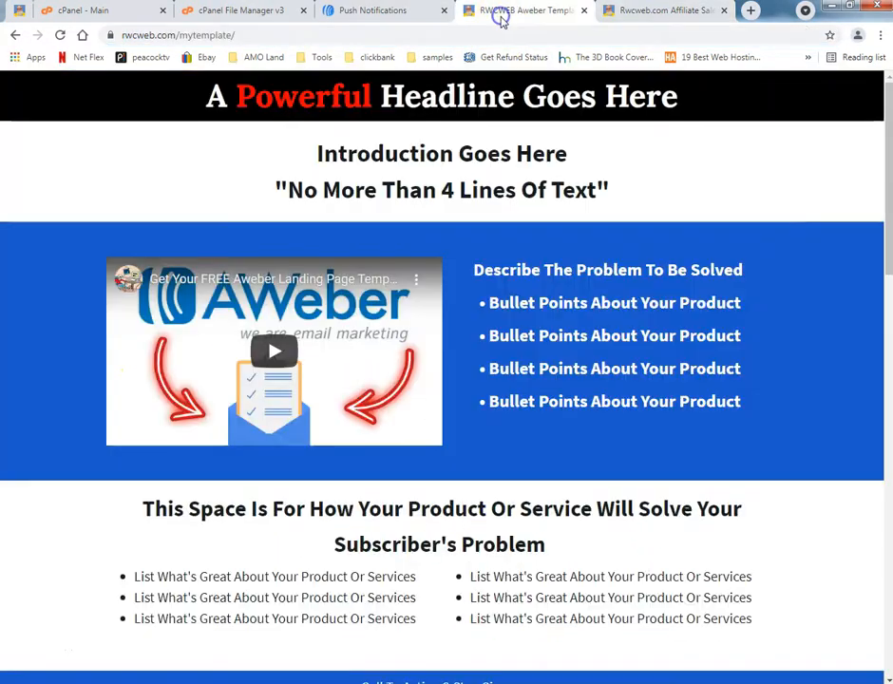
pyautogui.moveTo(373, 10); pyautogui.dragTo(653, 10)
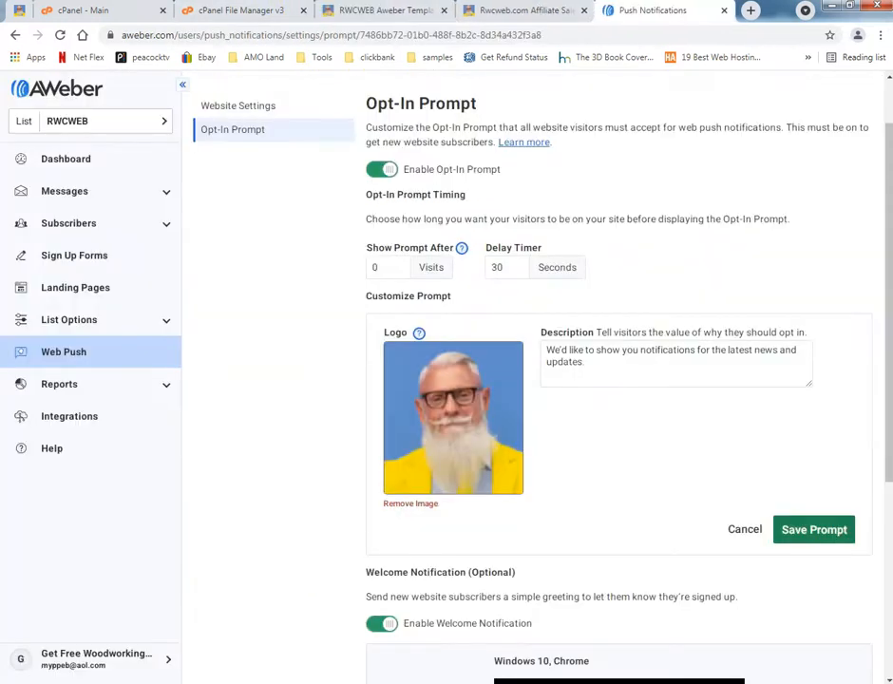
pyautogui.scroll(-2, 504, 513)
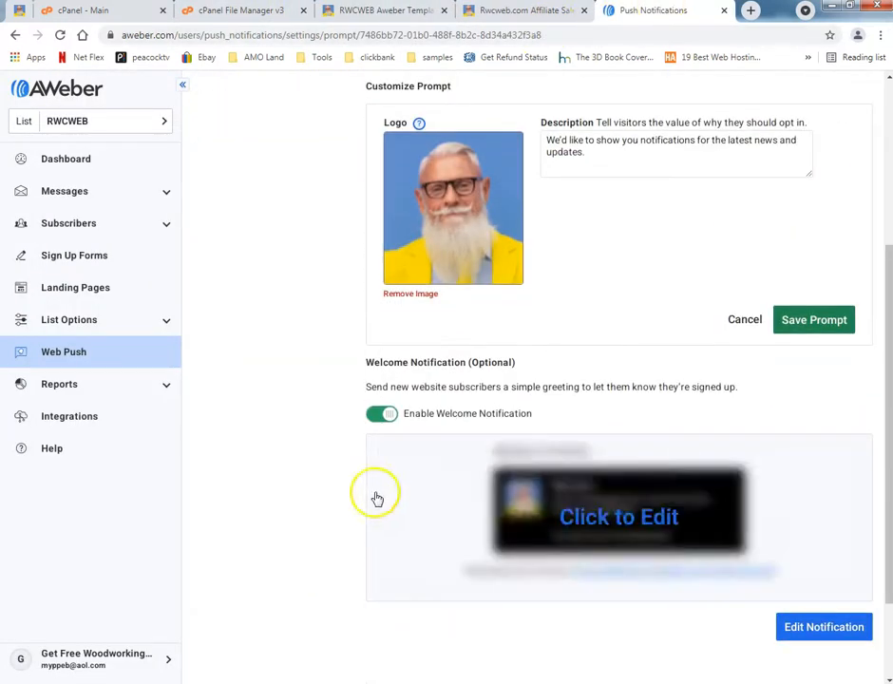
pyautogui.scroll(2, 377, 499)
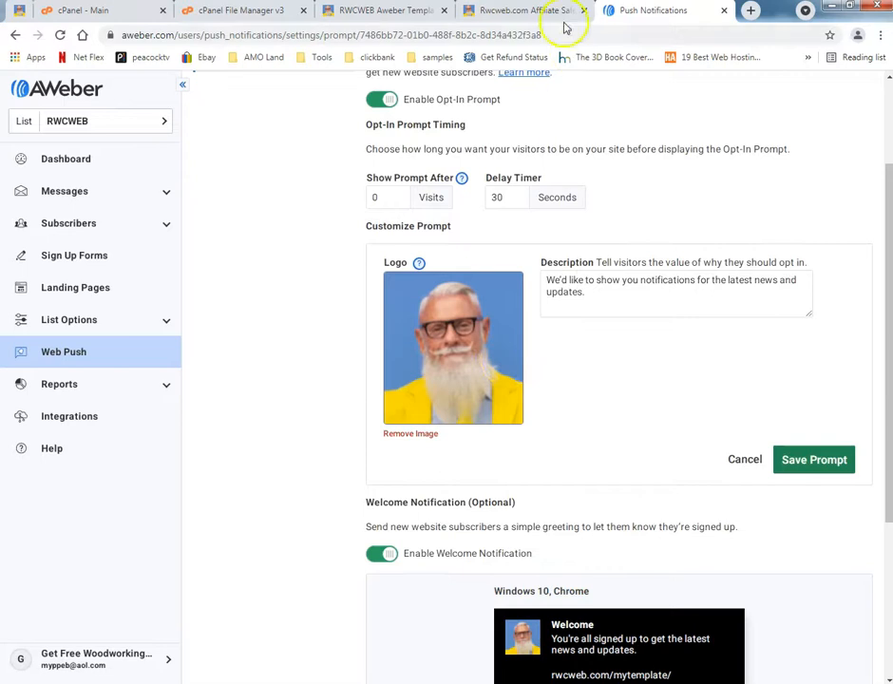
# Copy the two-line headline "Download Your FREE Guide How To Setup An Affiliate Sales Page!" from the affiliate sales page.
pyautogui.click(529, 10)
pyautogui.moveTo(276, 333); pyautogui.dragTo(646, 370)
pyautogui.hotkey('ctrl', 'c')
pyautogui.rightClick(496, 343)
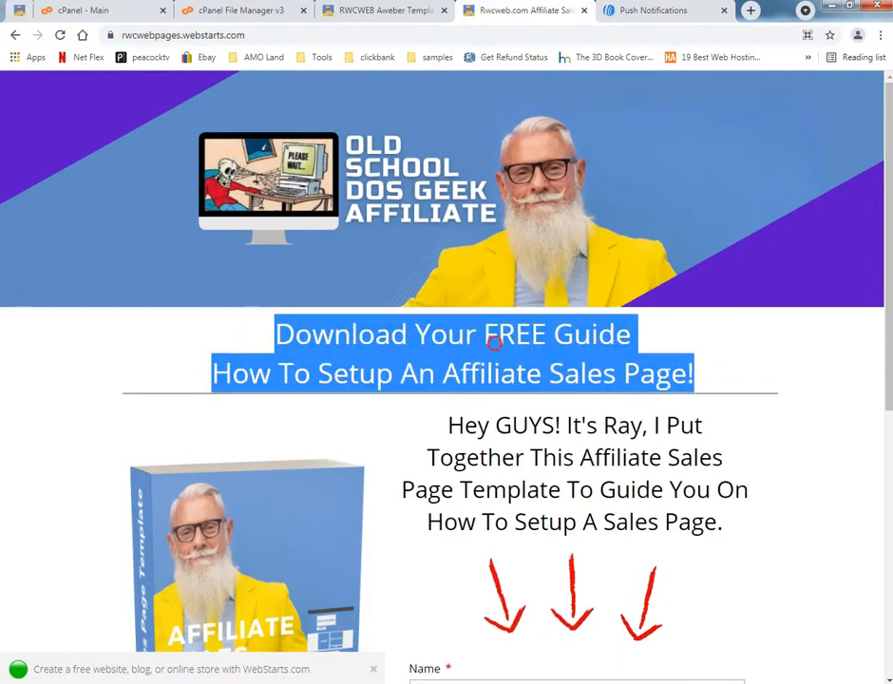
pyautogui.click(570, 114)
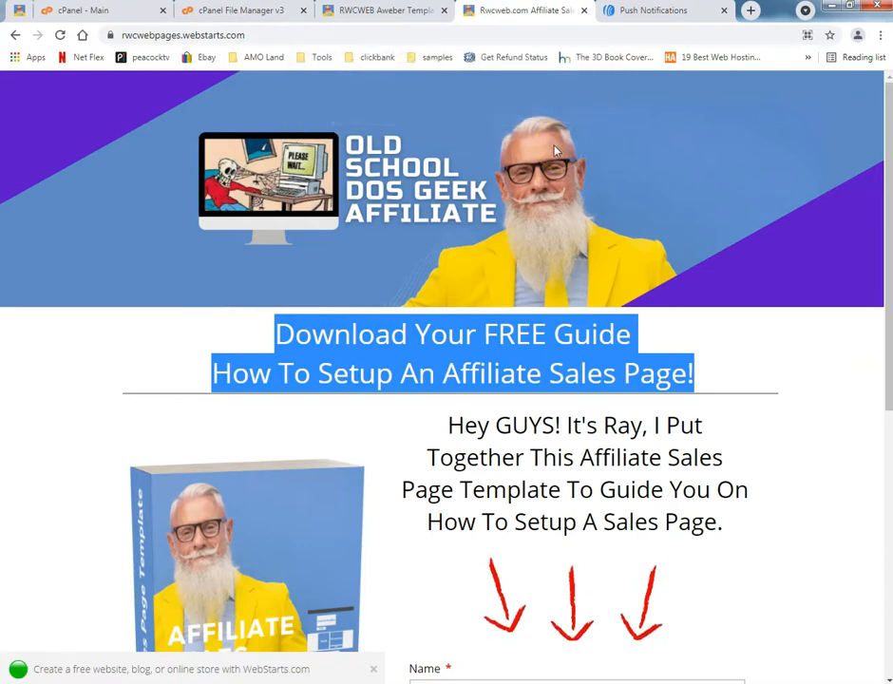
# Replace the opt-in prompt description with "Download Your FREE Guide How To Setup An Affiliate Sales Page!" without the line break, and save the prompt.
pyautogui.click(644, 14)
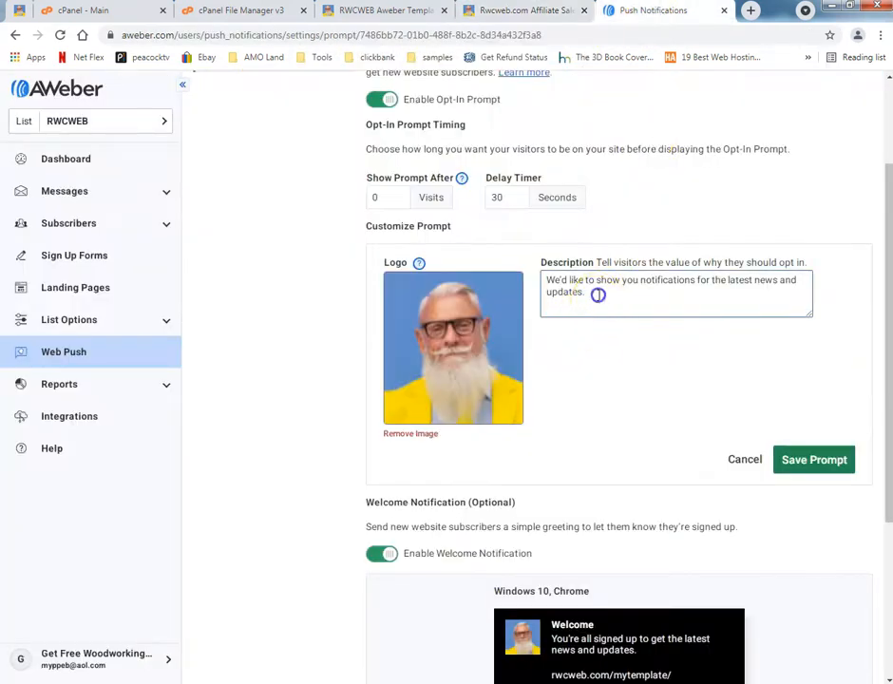
pyautogui.moveTo(597, 295); pyautogui.dragTo(513, 273)
pyautogui.hotkey('ctrl', 'v')
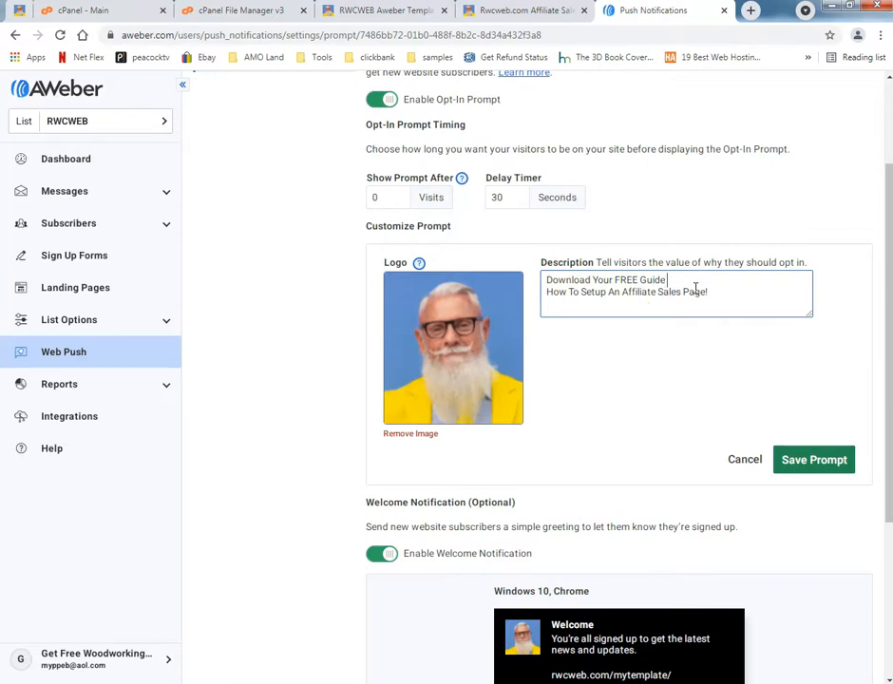
pyautogui.press('Delete')
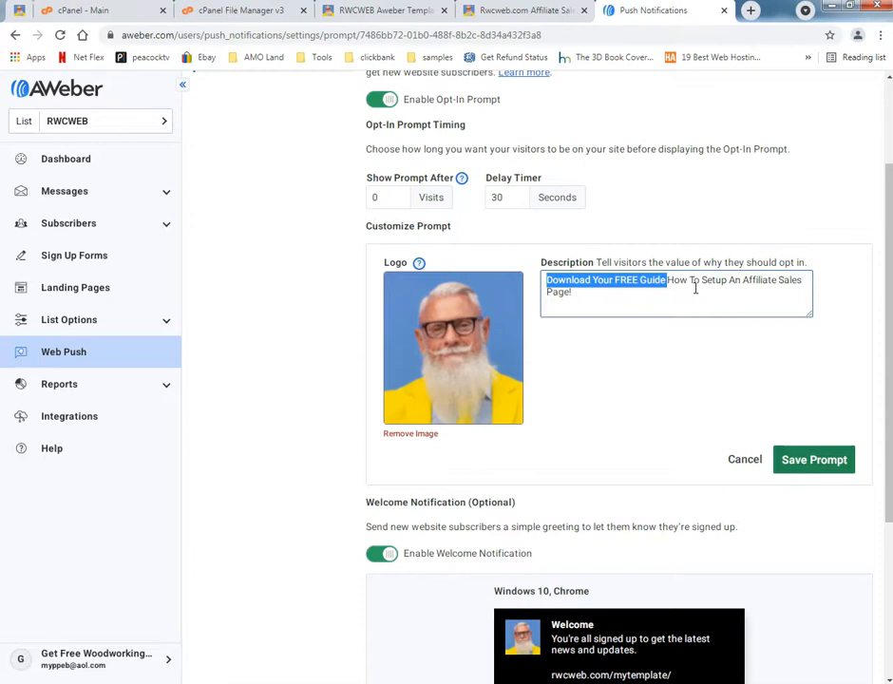
pyautogui.click(819, 468)
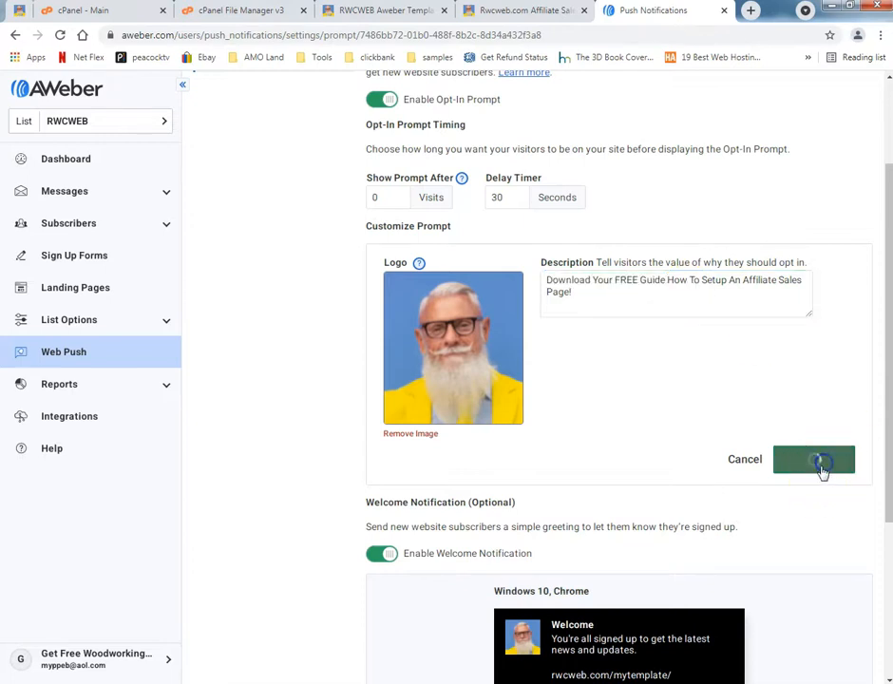
# Edit the welcome notification, replacing its message with the copied headline "Download Your FREE Guide How To Setup An Affiliate Sales Page!" without the line break.
pyautogui.click(580, 609)
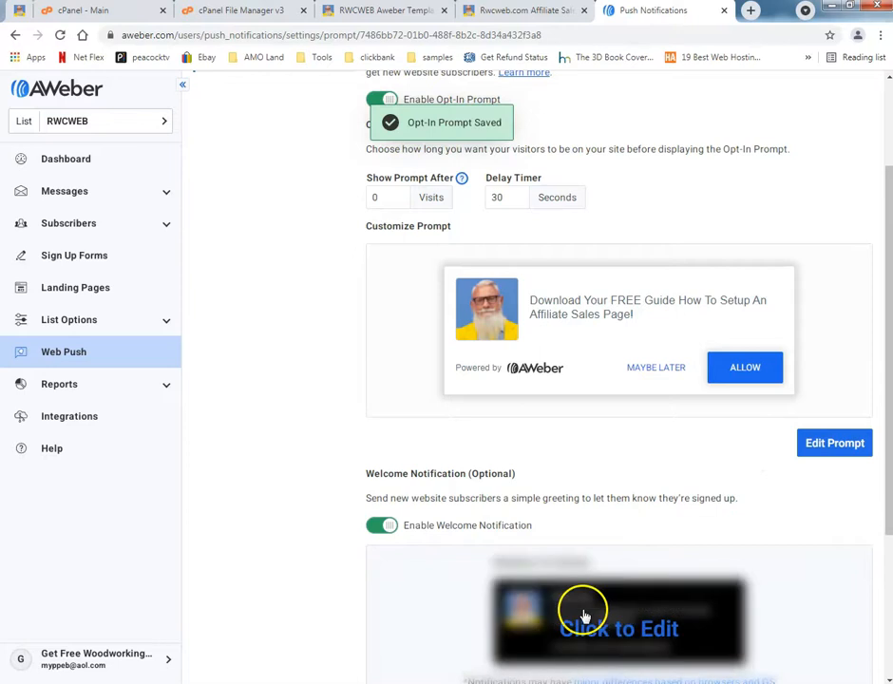
pyautogui.scroll(-2, 577, 614)
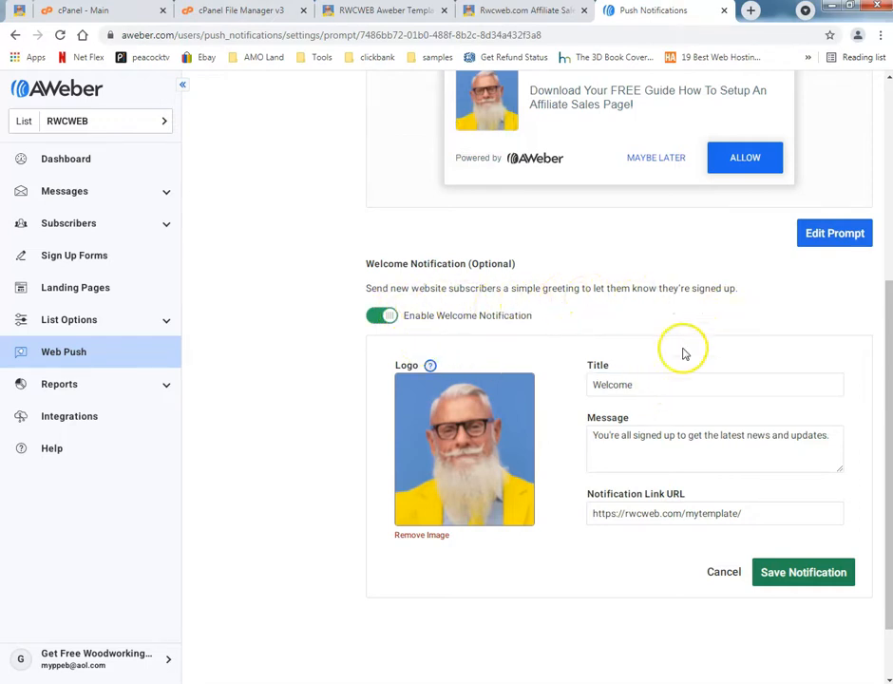
pyautogui.click(634, 380)
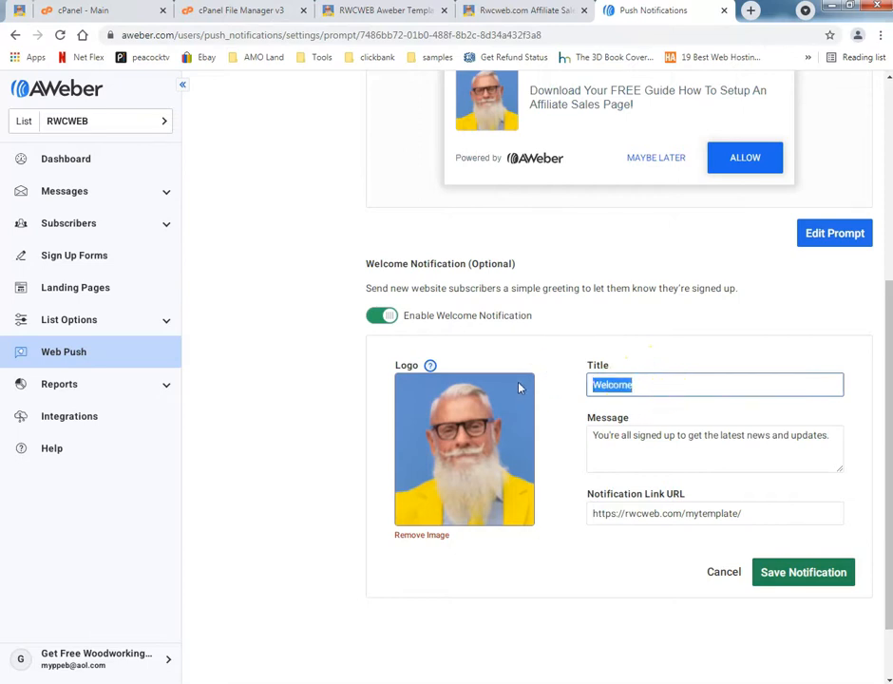
pyautogui.moveTo(840, 439); pyautogui.dragTo(573, 407)
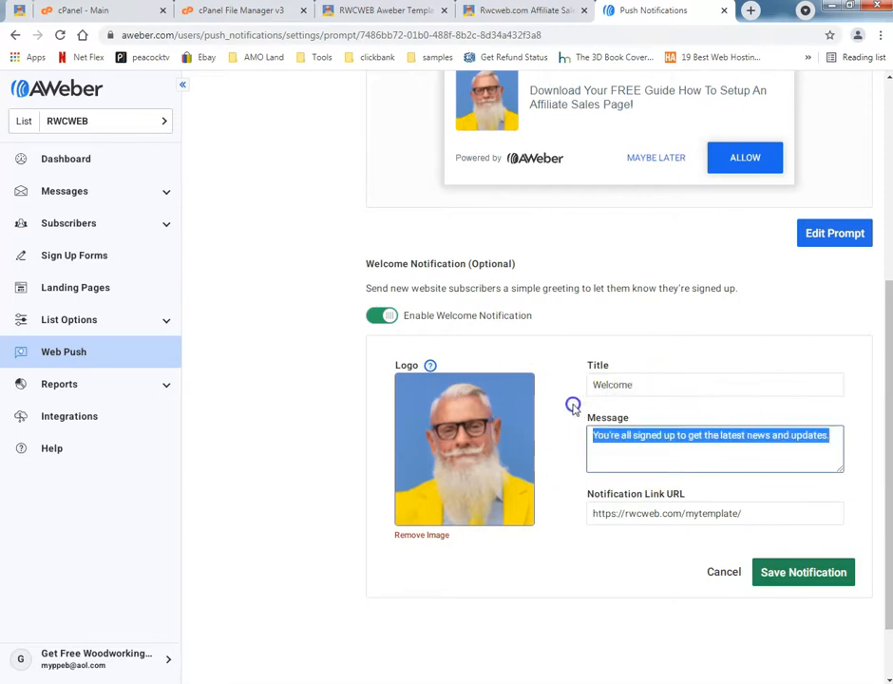
pyautogui.hotkey('ctrl', 'v')
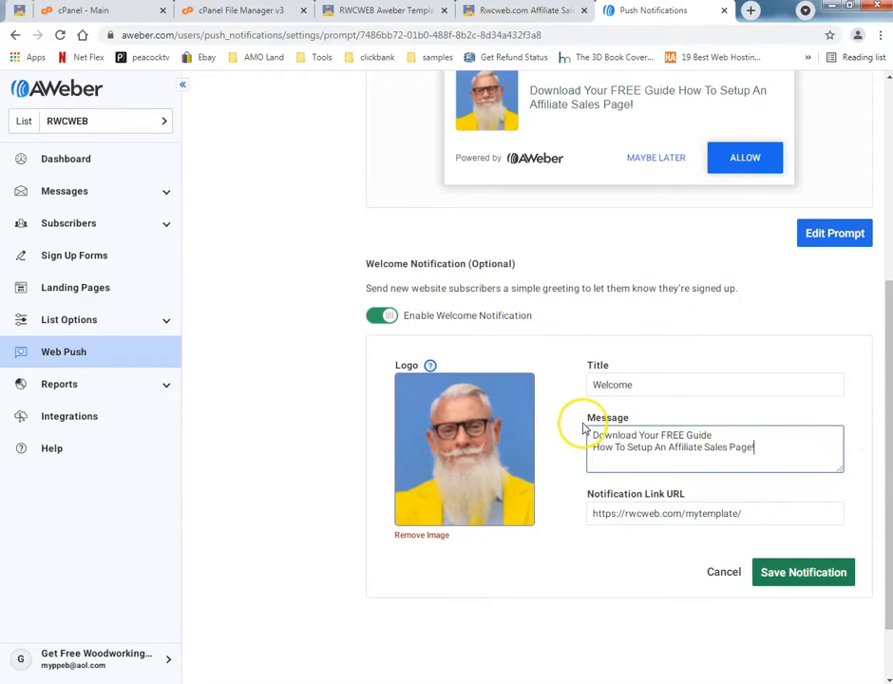
pyautogui.click(723, 435)
pyautogui.press('Delete')
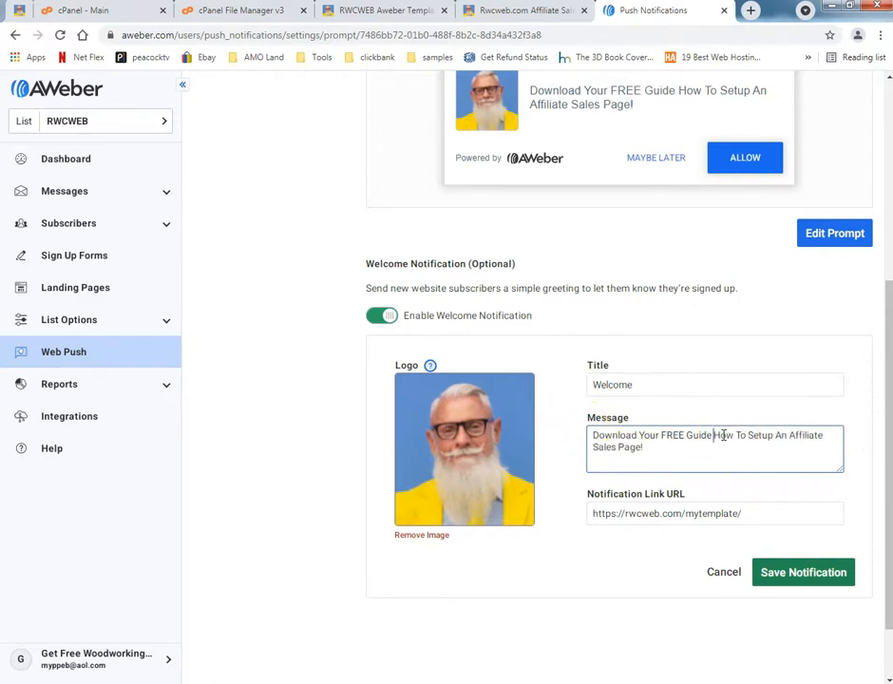
# Set the welcome notification's title to "Download Your FREE Guide", copied from the start of its message.
pyautogui.click(658, 386)
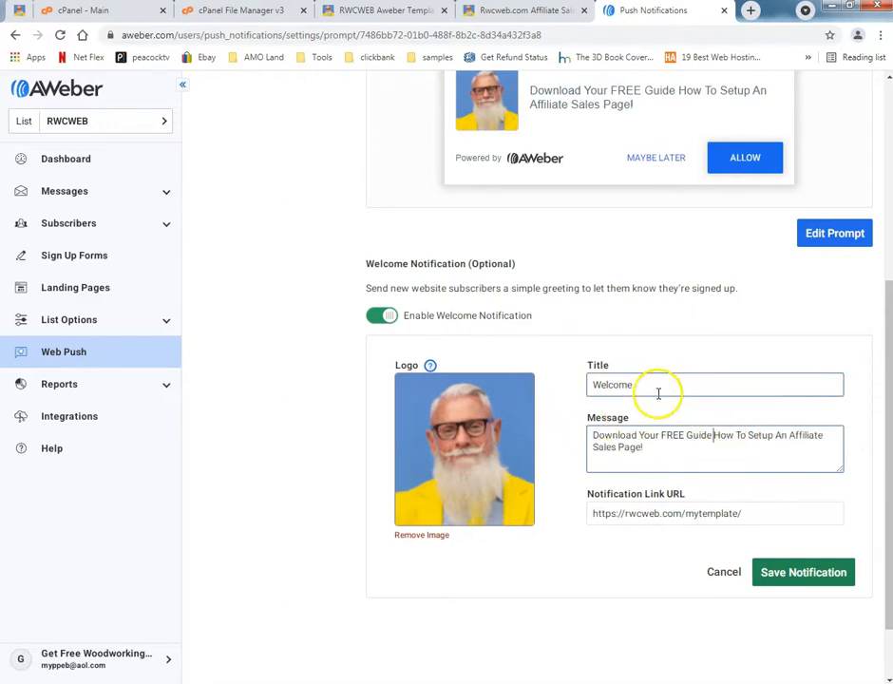
pyautogui.click(686, 435)
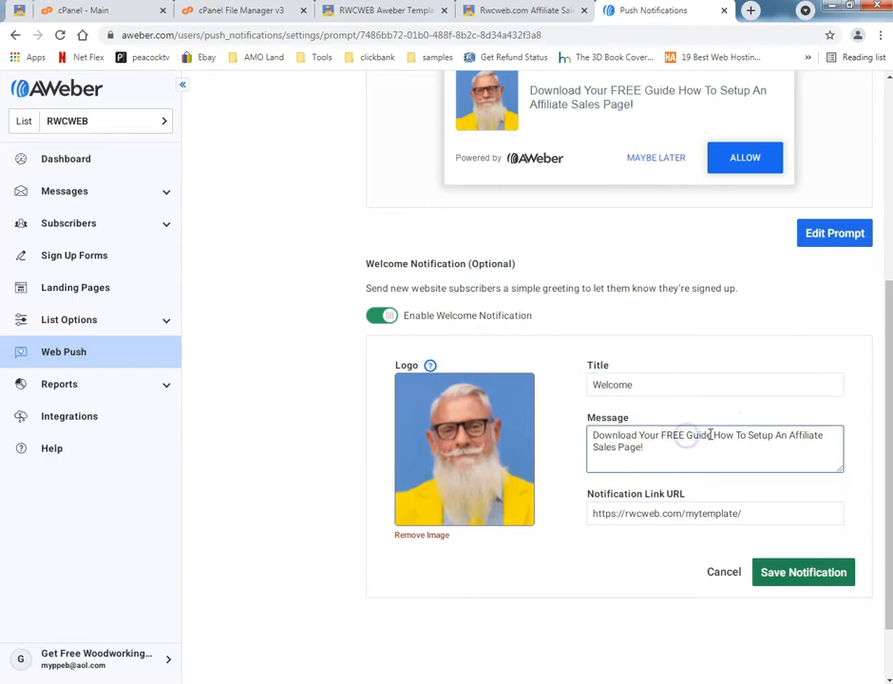
pyautogui.moveTo(709, 435); pyautogui.dragTo(628, 443)
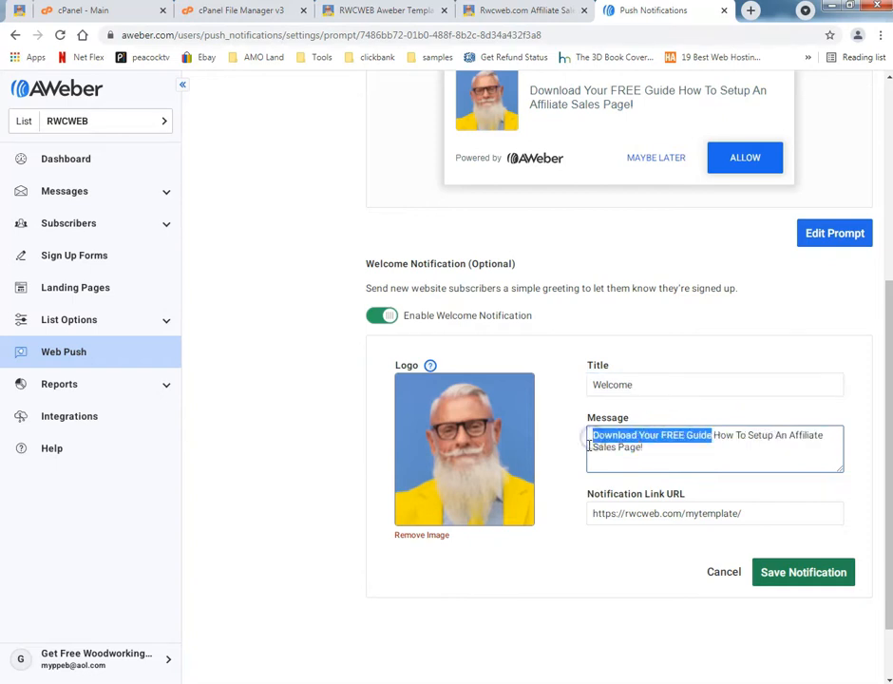
pyautogui.click(661, 389)
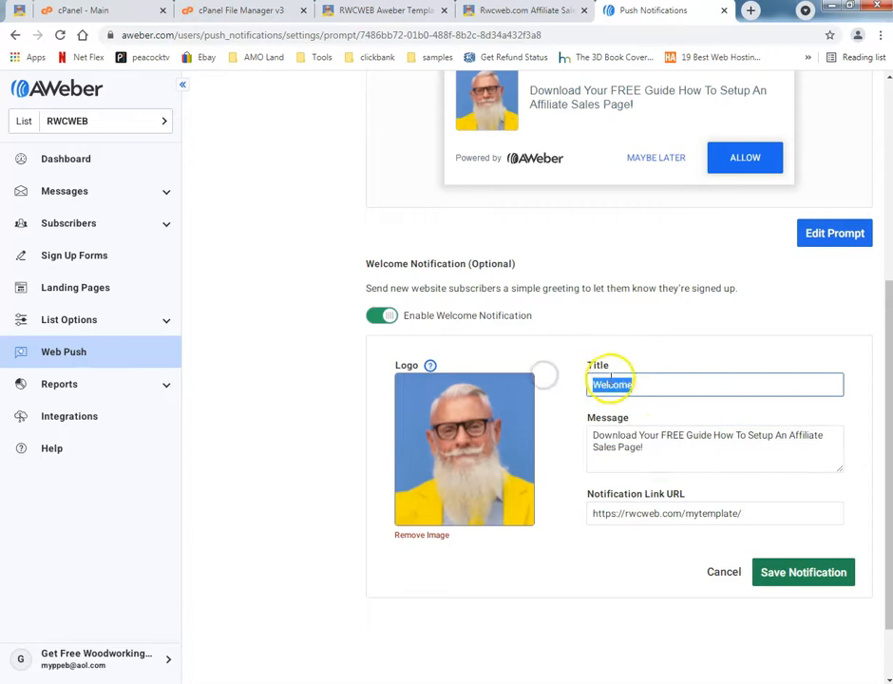
pyautogui.write('Download Your FREE Guide')
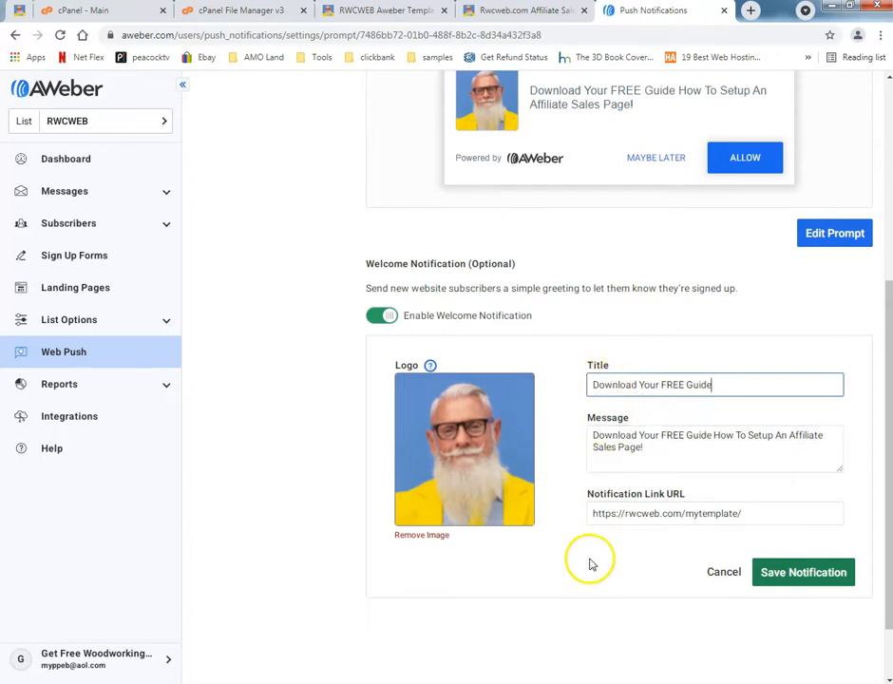
pyautogui.click(696, 513)
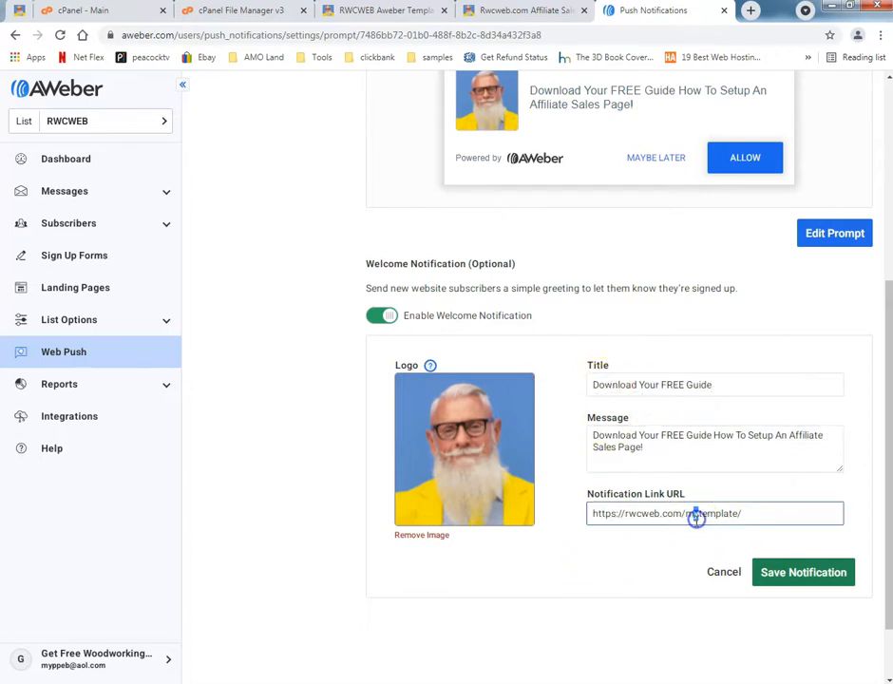
pyautogui.click(545, 15)
pyautogui.click(169, 35)
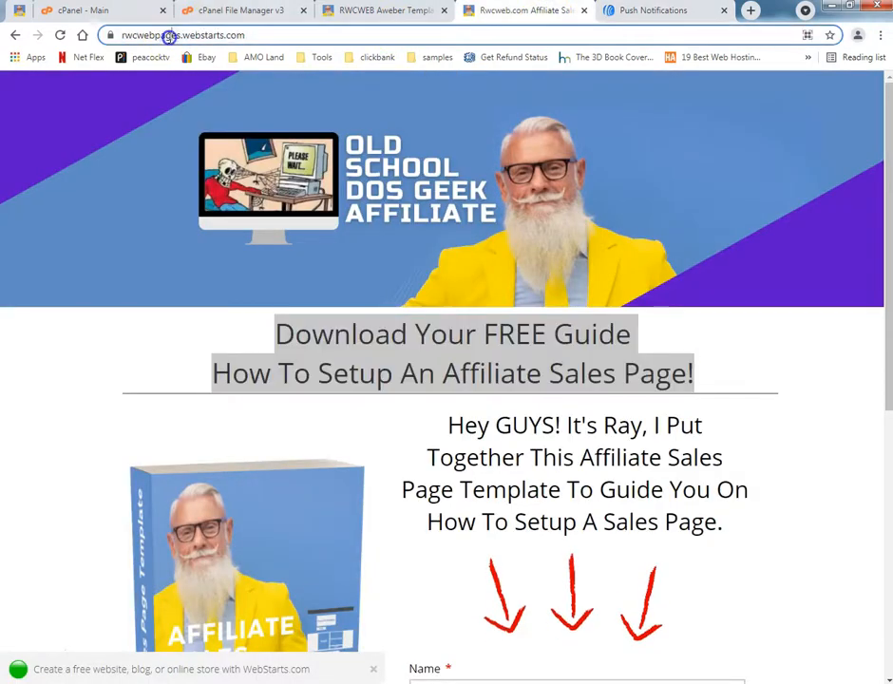
pyautogui.rightClick(171, 36)
pyautogui.click(179, 89)
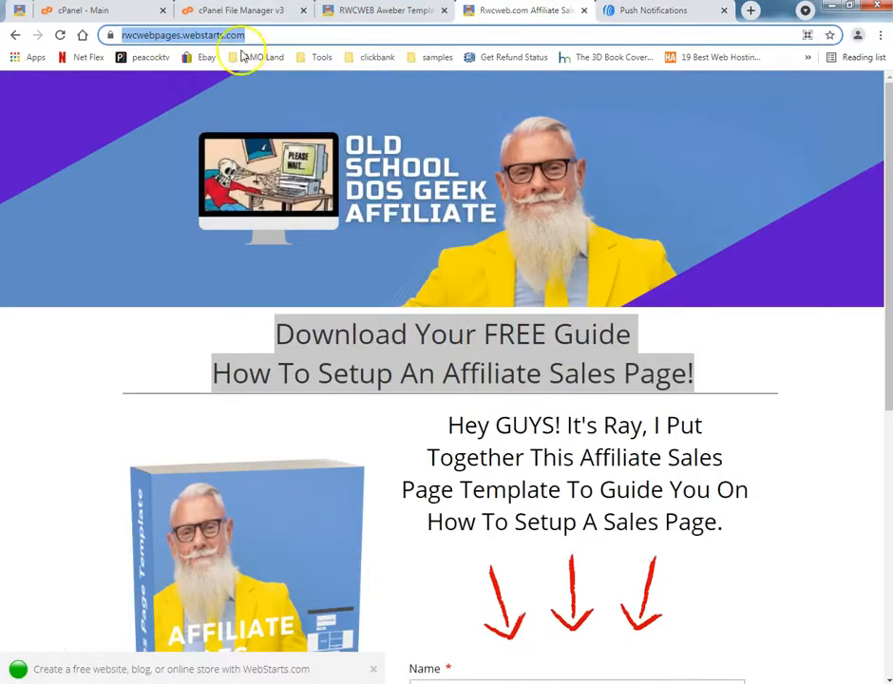
pyautogui.click(624, 11)
pyautogui.click(708, 512)
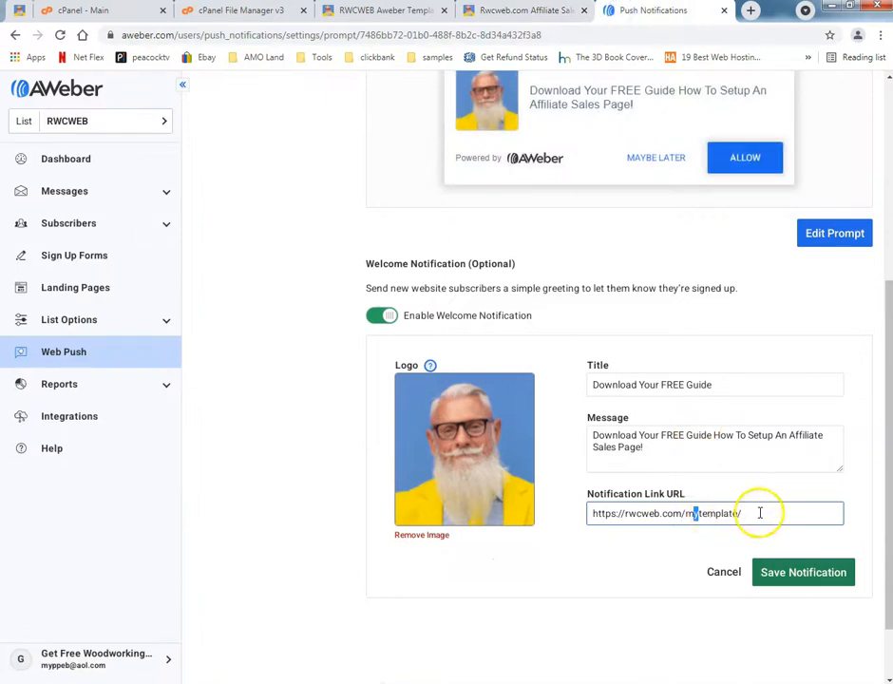
pyautogui.moveTo(761, 512); pyautogui.dragTo(362, 522)
pyautogui.hotkey('ctrl', 'v')
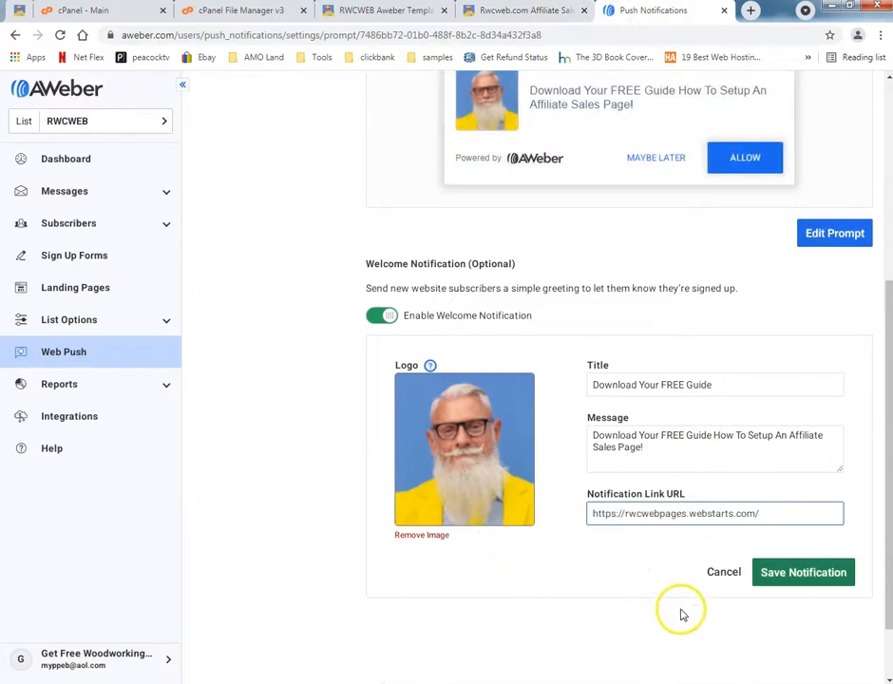
pyautogui.click(794, 584)
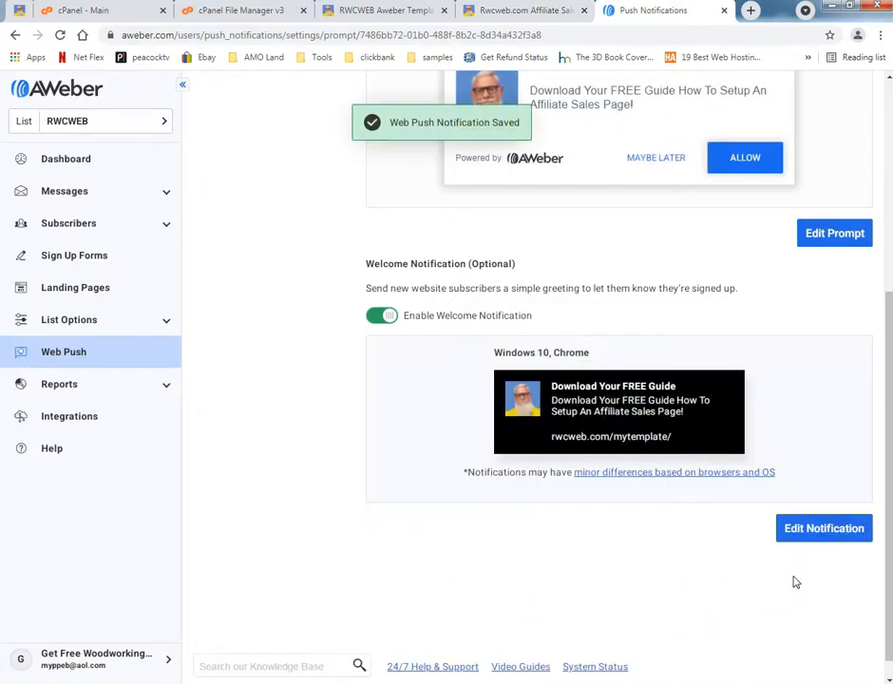
# Go to the web push website settings, expand the first manual installation section and copy its aweber.js script snippet.
pyautogui.scroll(5, 256, 380)
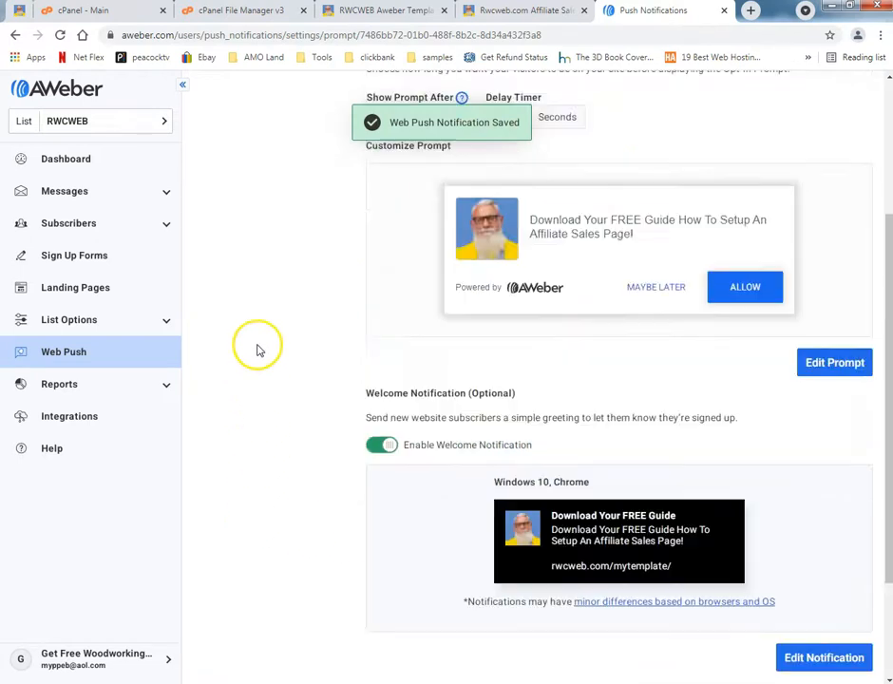
pyautogui.click(253, 176)
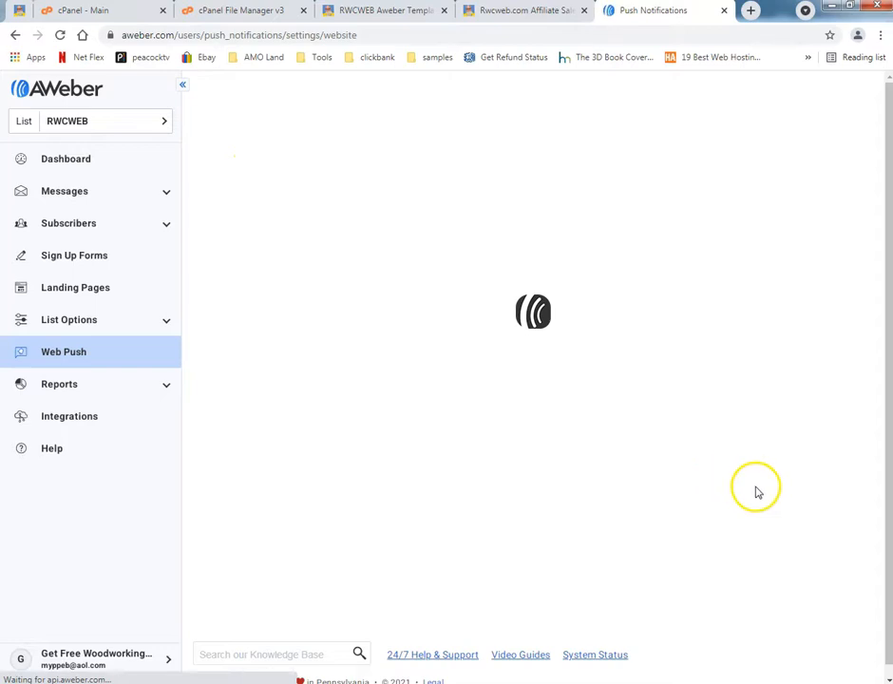
pyautogui.scroll(-1, 692, 535)
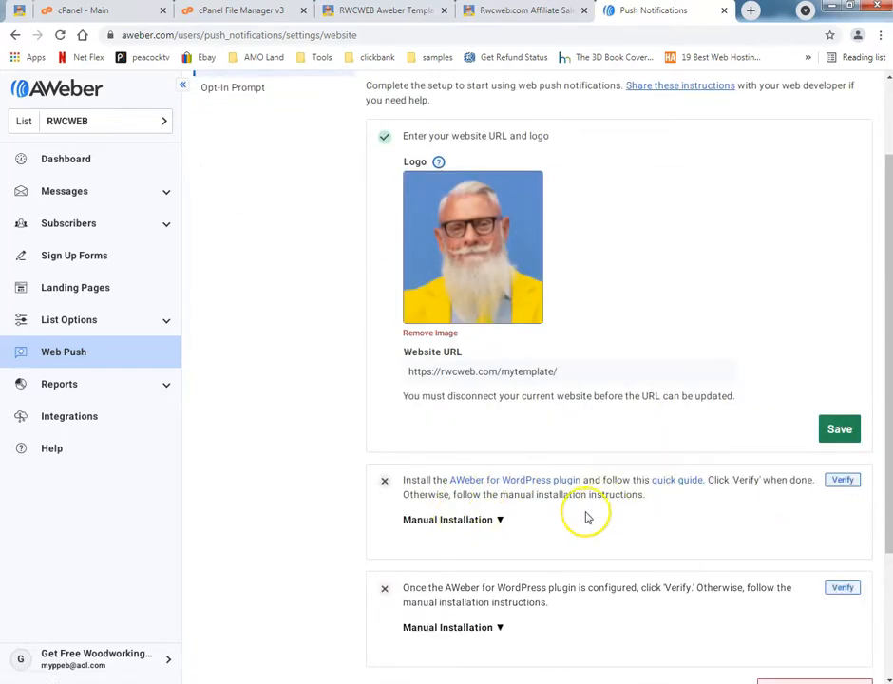
pyautogui.click(485, 522)
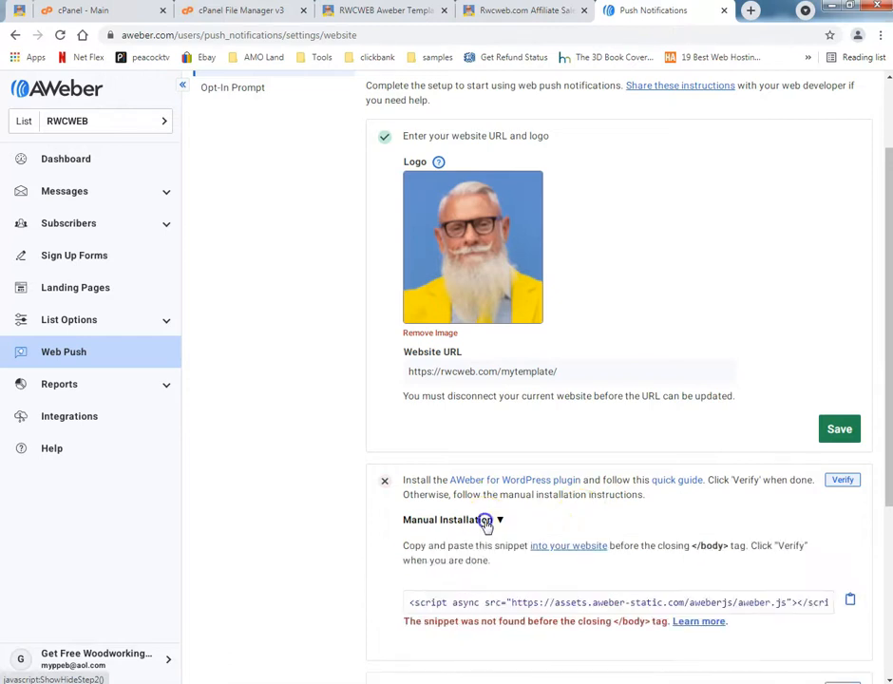
pyautogui.click(432, 603)
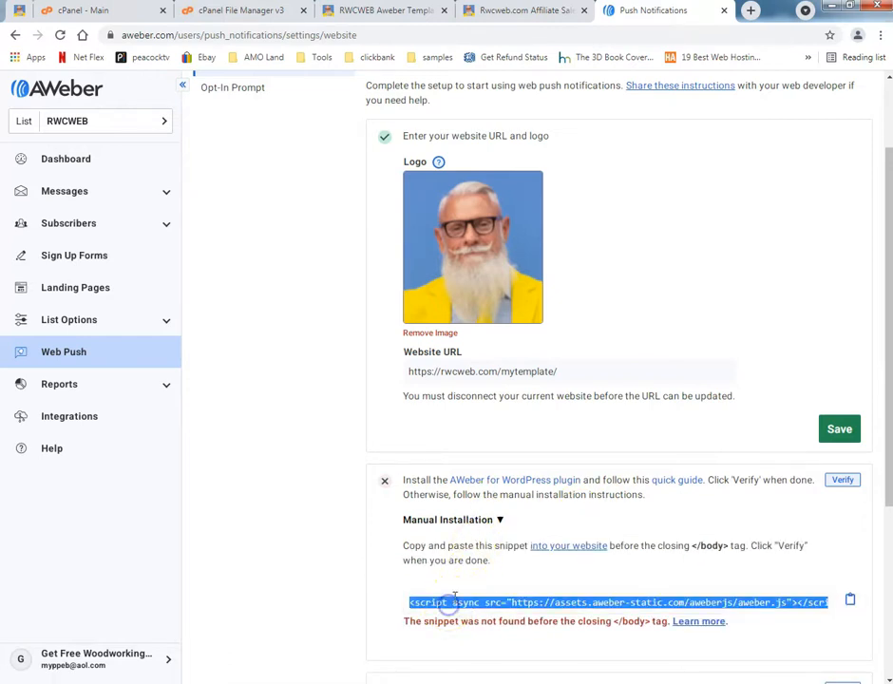
pyautogui.click(850, 604)
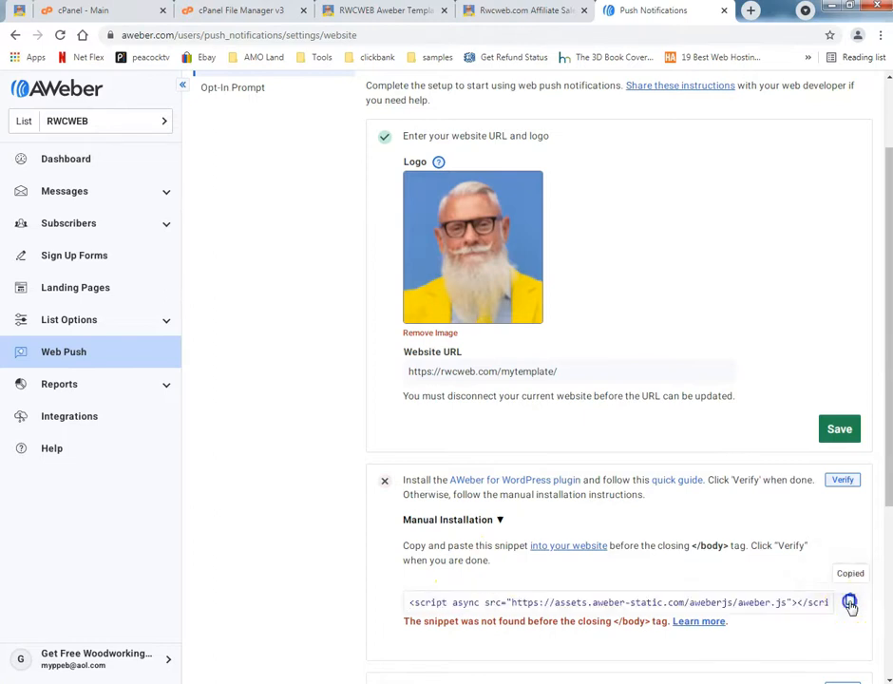
pyautogui.click(728, 600)
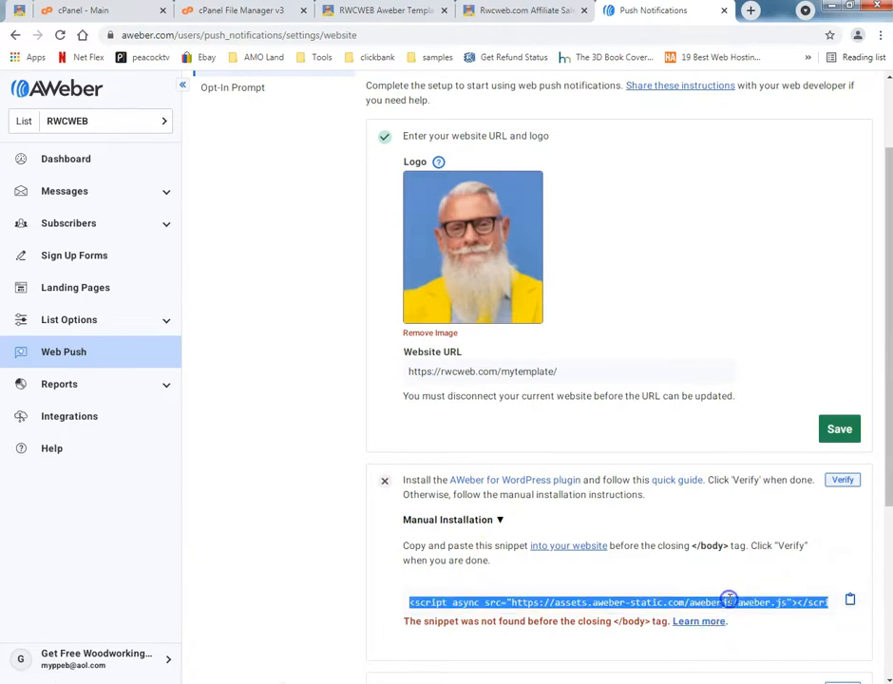
pyautogui.click(849, 602)
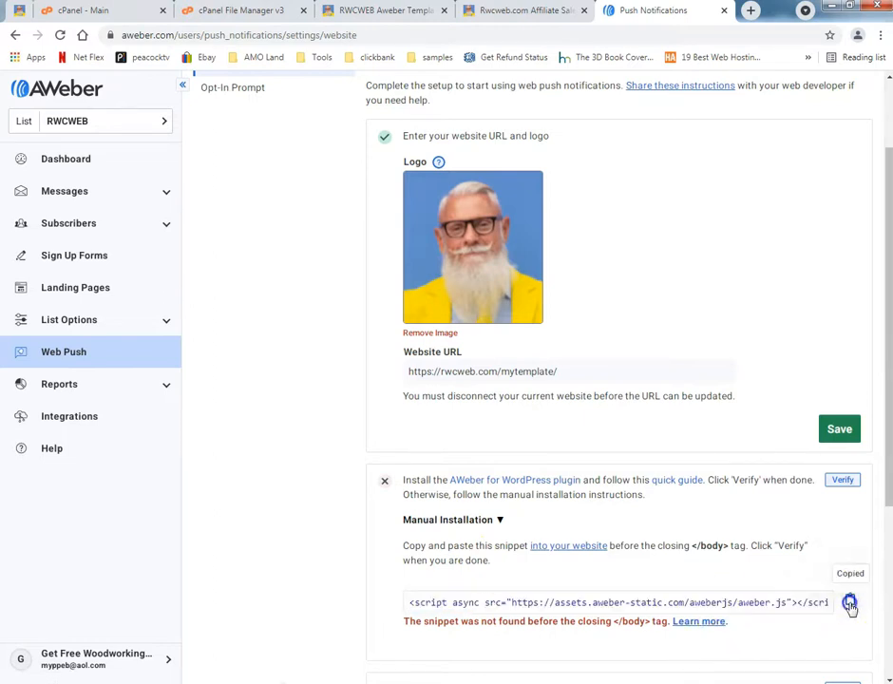
# Look over the rwcweb.com/mytemplate/ page and bring up the hosting account's File Manager in cPanel.
pyautogui.click(421, 16)
pyautogui.scroll(-10, 6, 212)
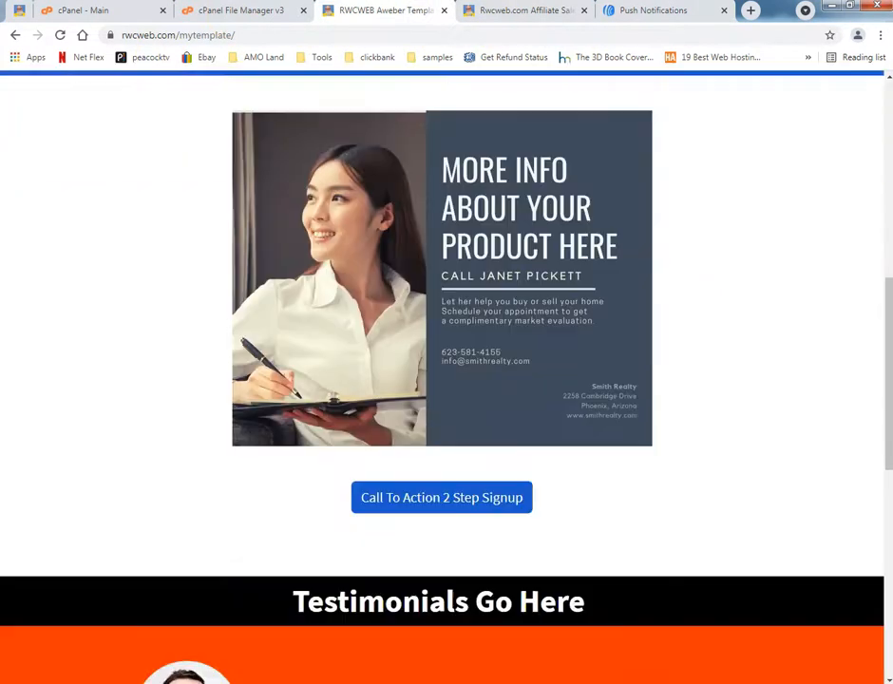
pyautogui.scroll(-4, 4, 218)
pyautogui.scroll(10, 3, 190)
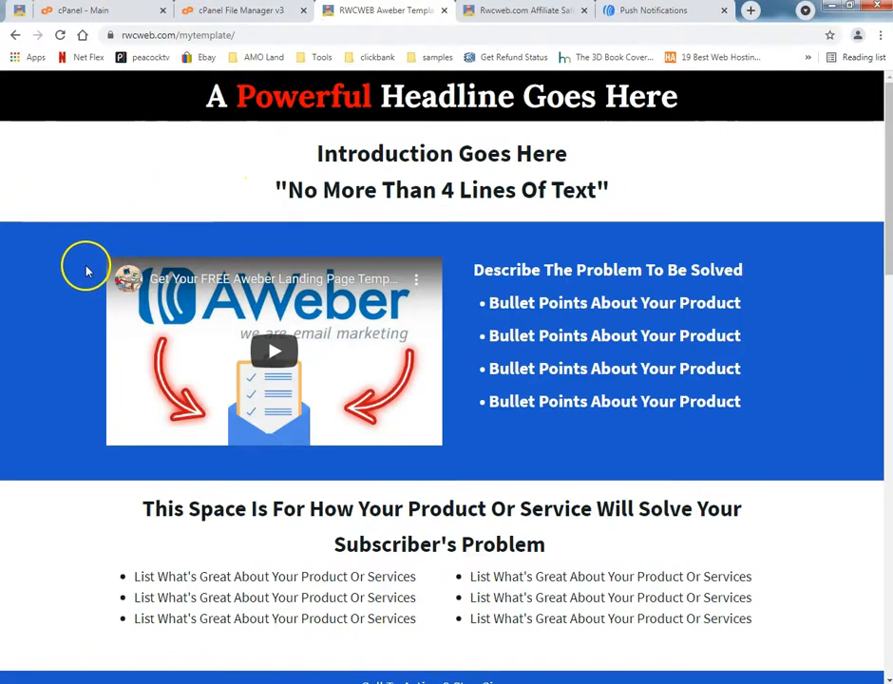
pyautogui.click(116, 9)
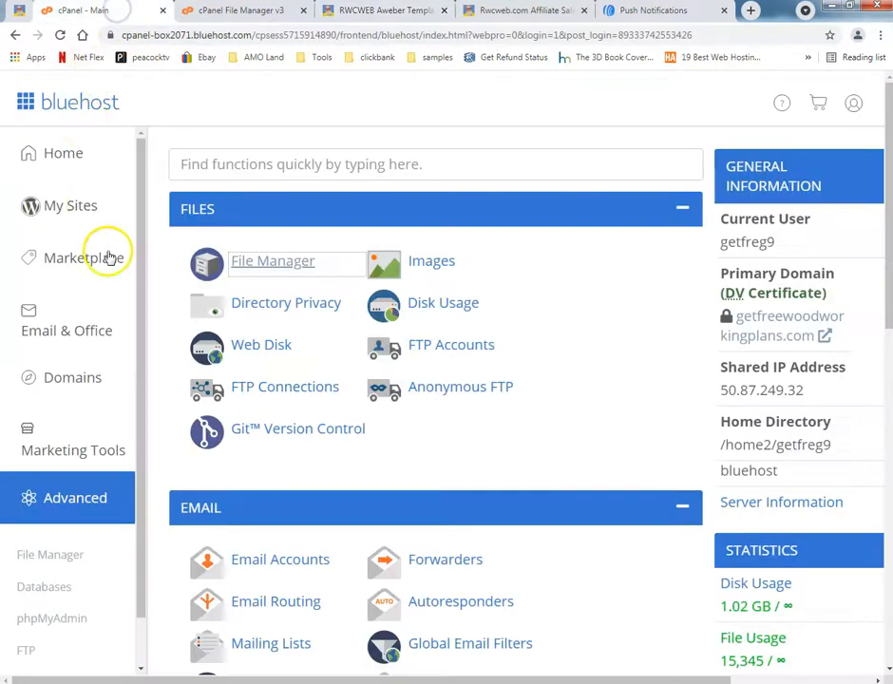
pyautogui.click(273, 264)
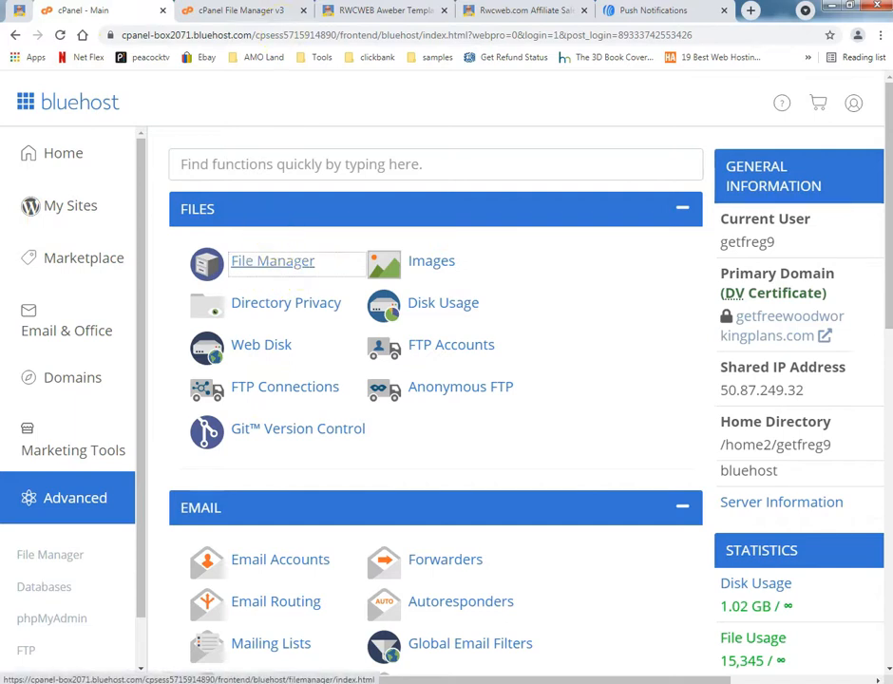
pyautogui.click(243, 11)
# Copy the closing "</body>" tag text from AWeber's manual installation instructions.
pyautogui.click(633, 10)
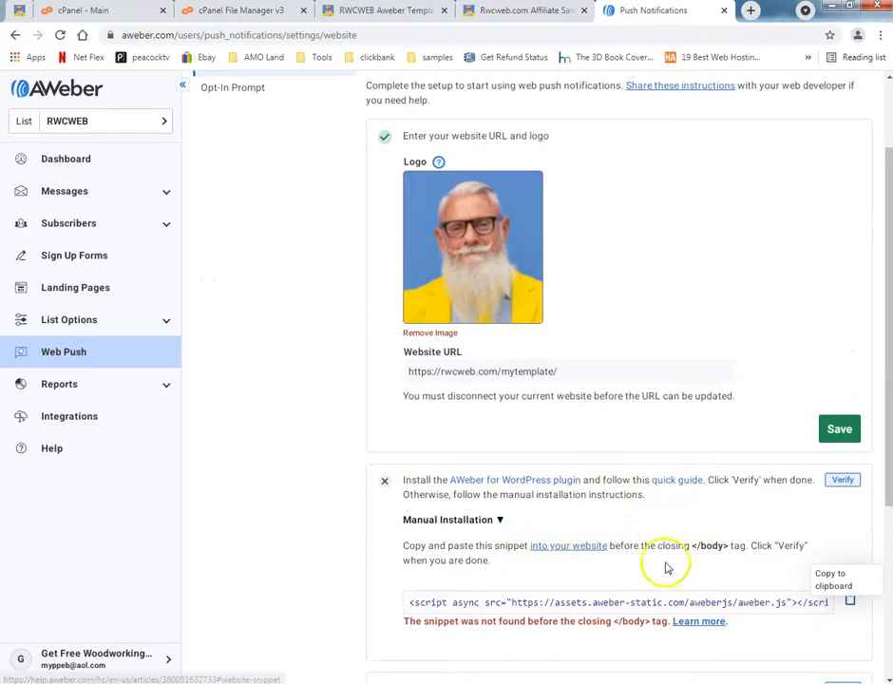
pyautogui.moveTo(694, 545); pyautogui.dragTo(713, 547)
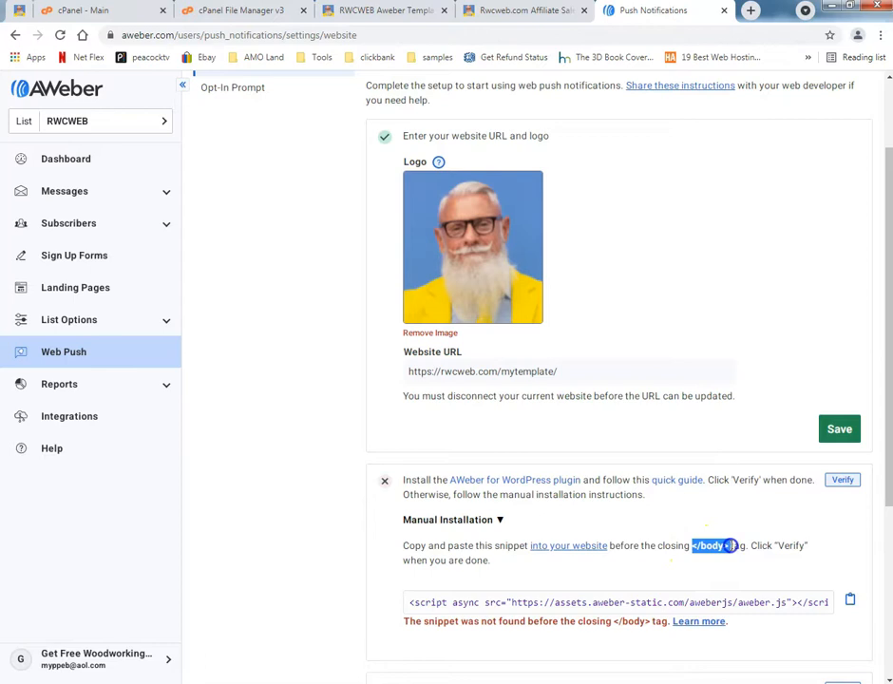
pyautogui.rightClick(703, 541)
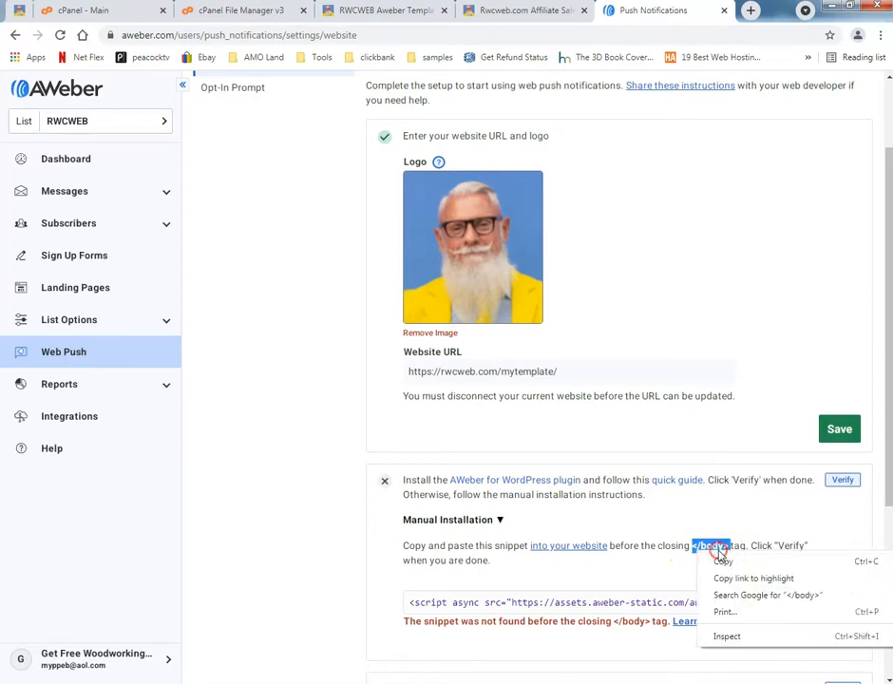
pyautogui.click(725, 563)
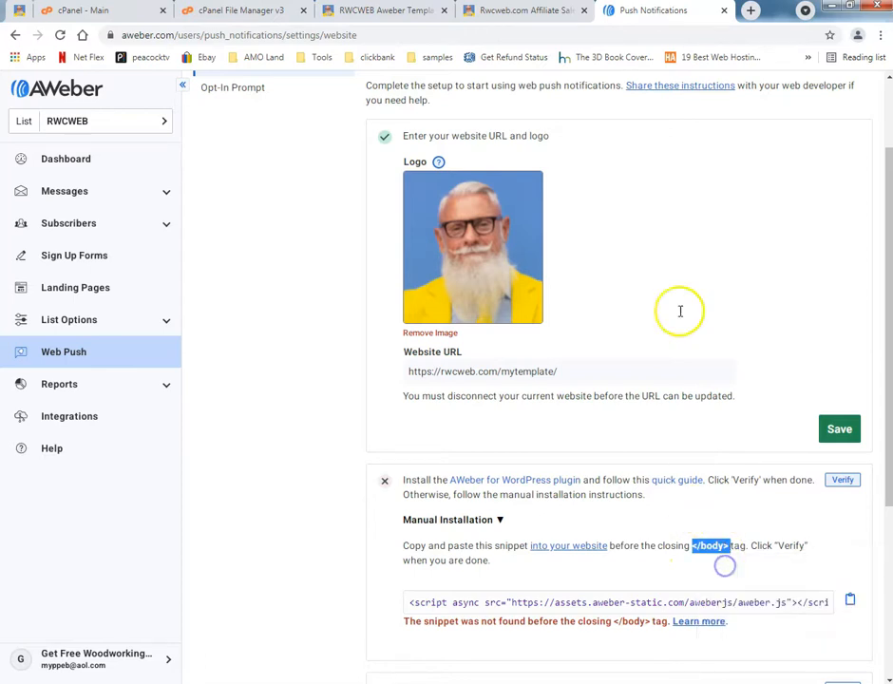
# Open index.html from the mytemplate folder for editing in the cPanel File Manager.
pyautogui.click(245, 12)
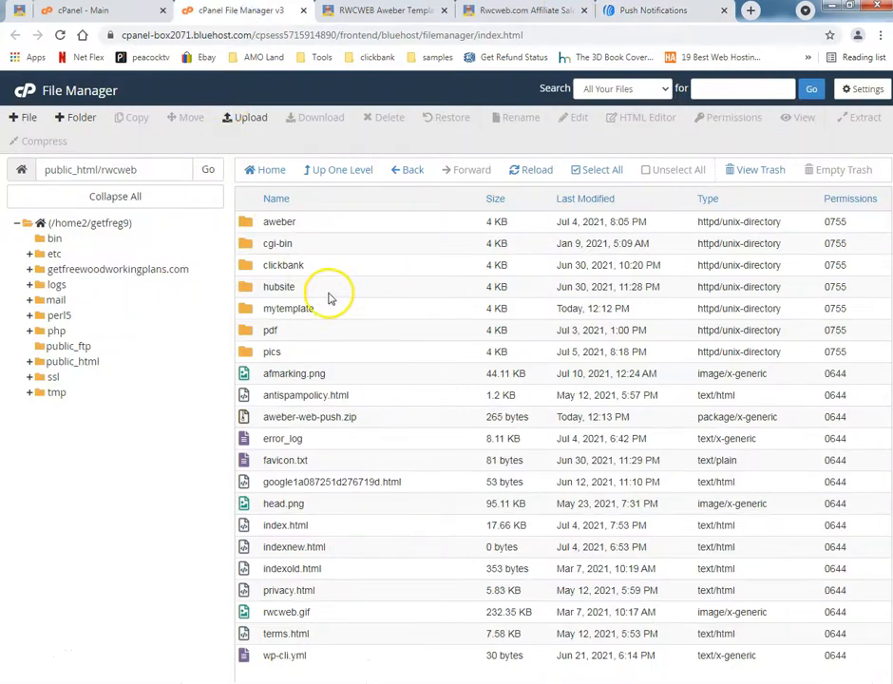
pyautogui.doubleClick(246, 310)
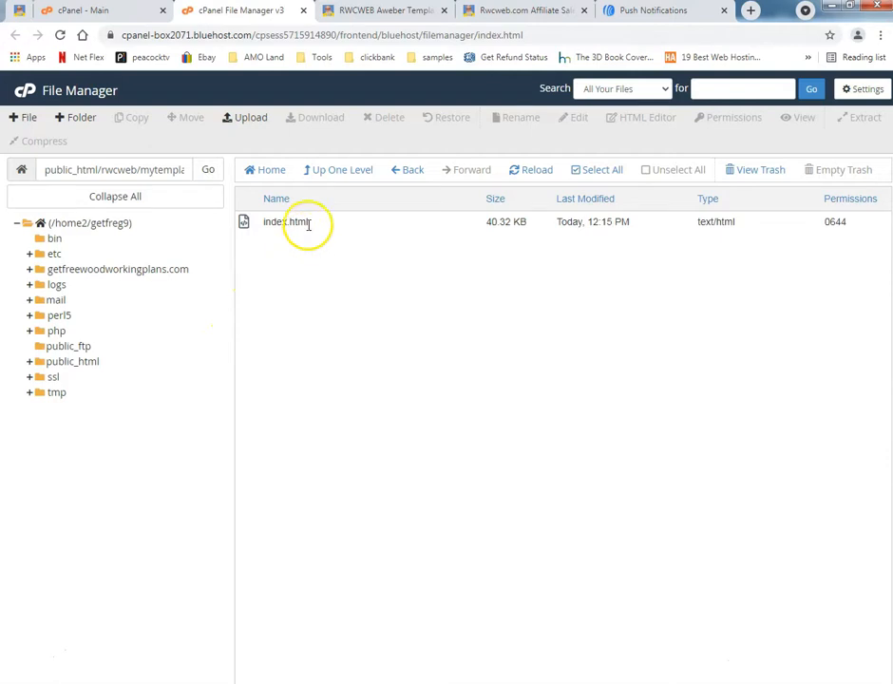
pyautogui.click(307, 225)
pyautogui.click(576, 119)
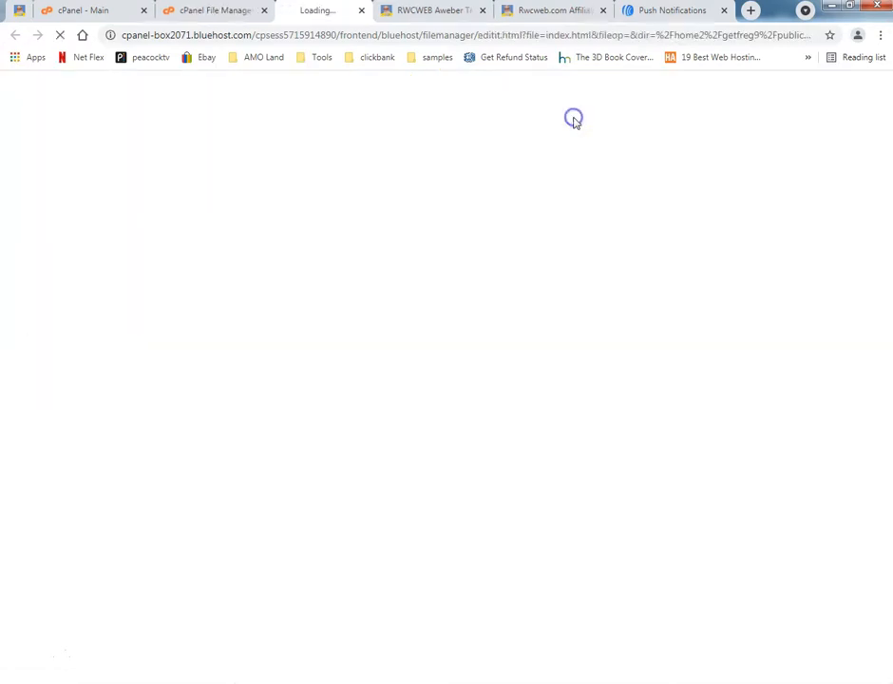
# Check the snippet instructions and the live template page's address against the file path shown for index.html in the editor.
pyautogui.click(665, 11)
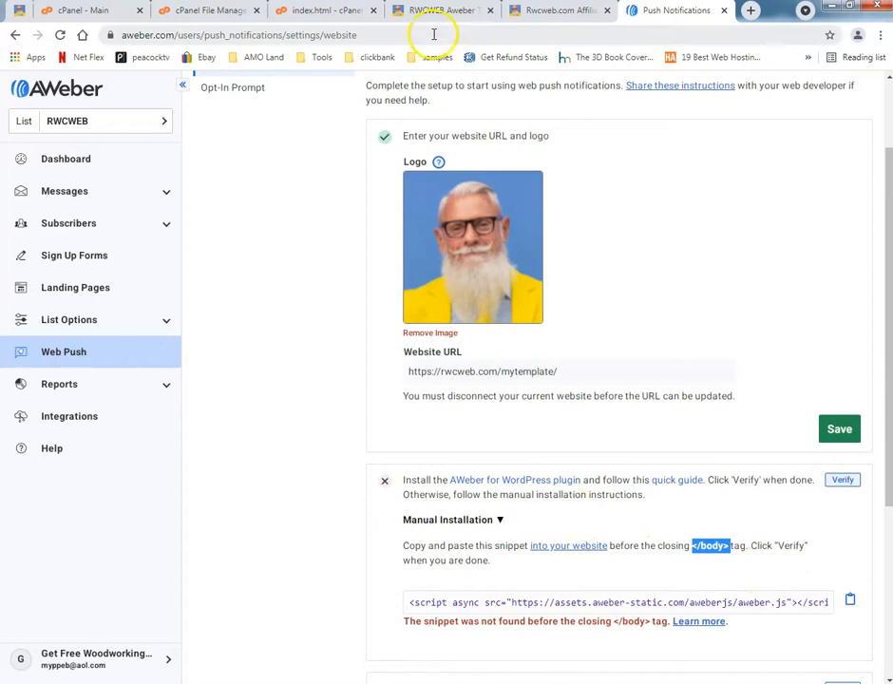
pyautogui.click(338, 12)
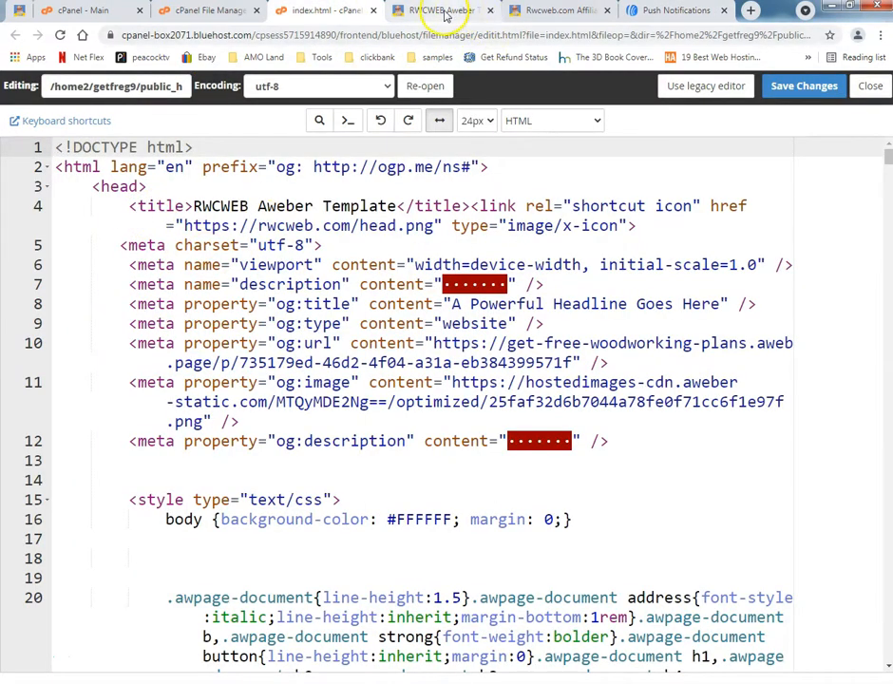
pyautogui.click(444, 13)
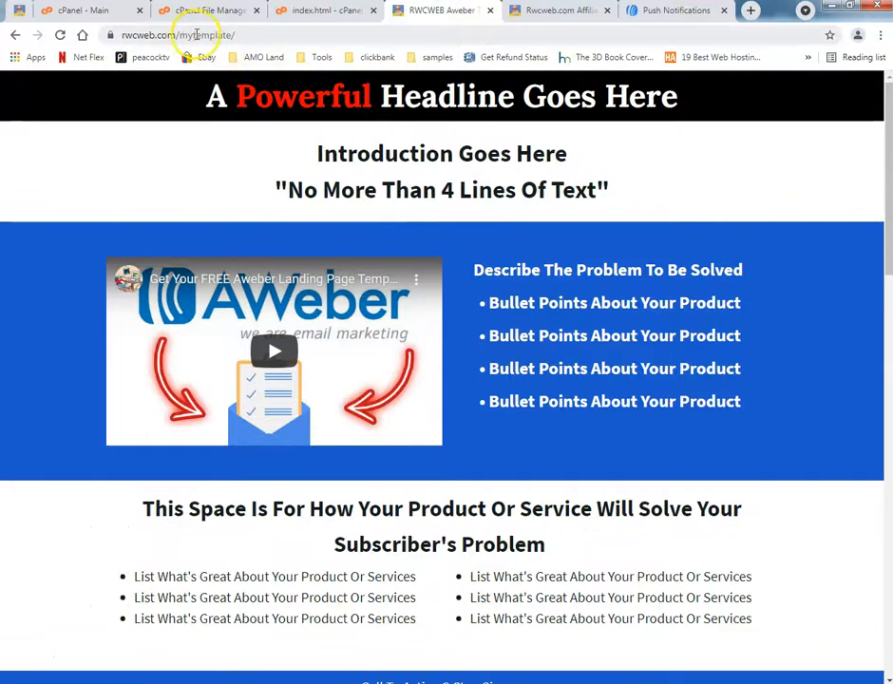
pyautogui.click(328, 12)
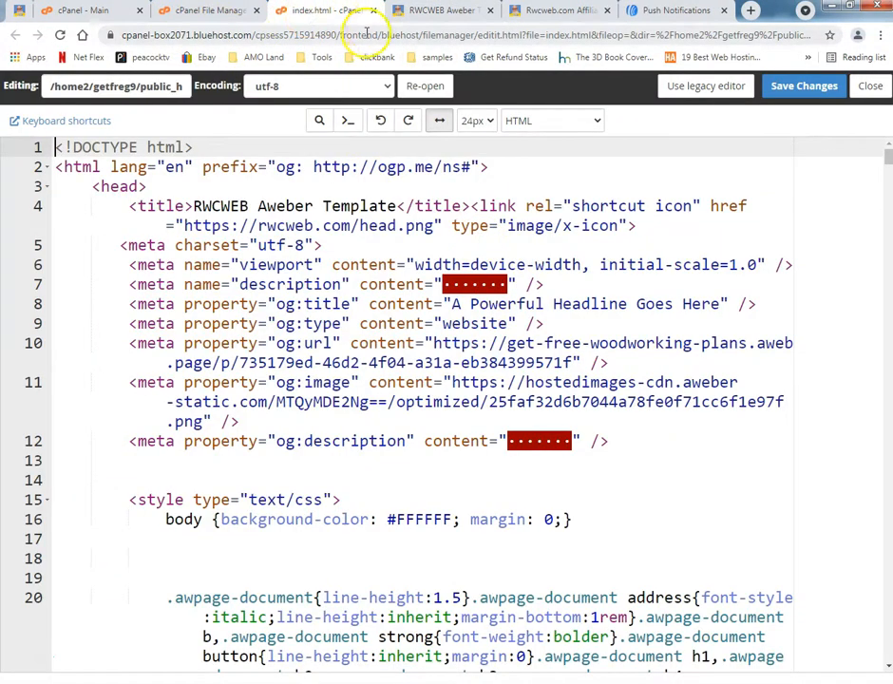
pyautogui.moveTo(100, 86); pyautogui.dragTo(178, 86)
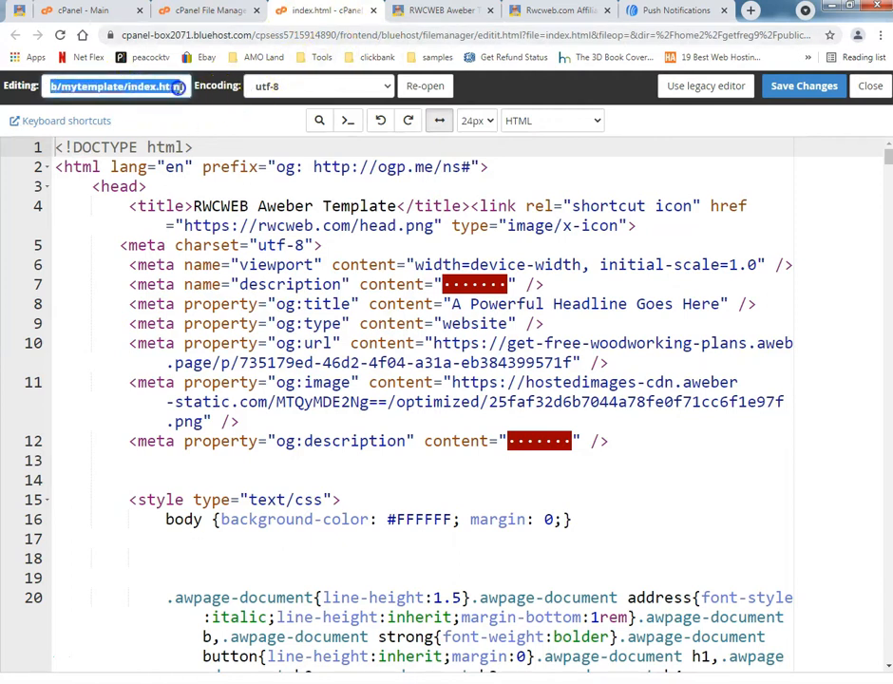
pyautogui.click(60, 87)
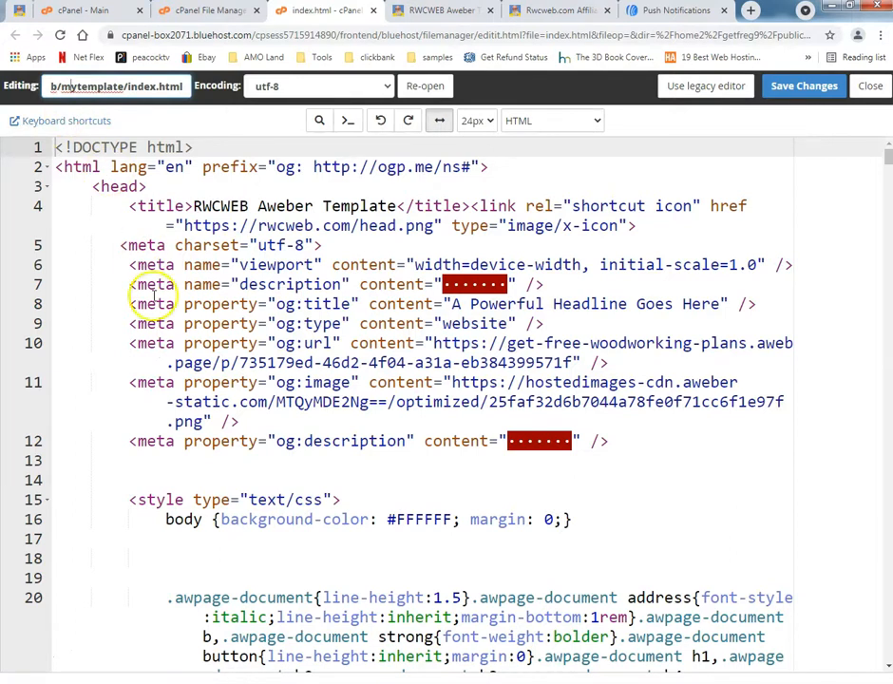
pyautogui.hotkey('ctrl', 'f')
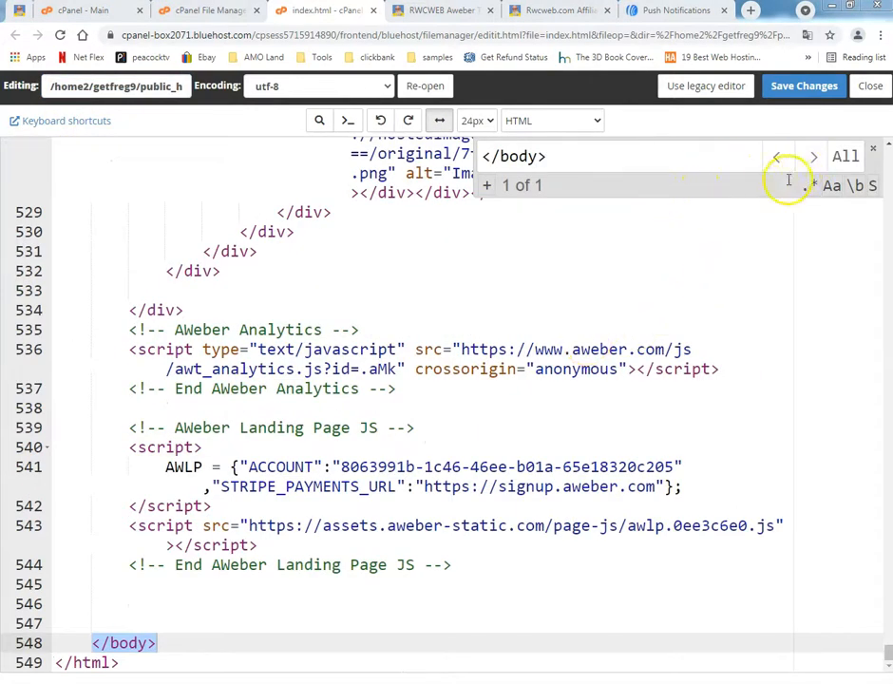
pyautogui.click(871, 150)
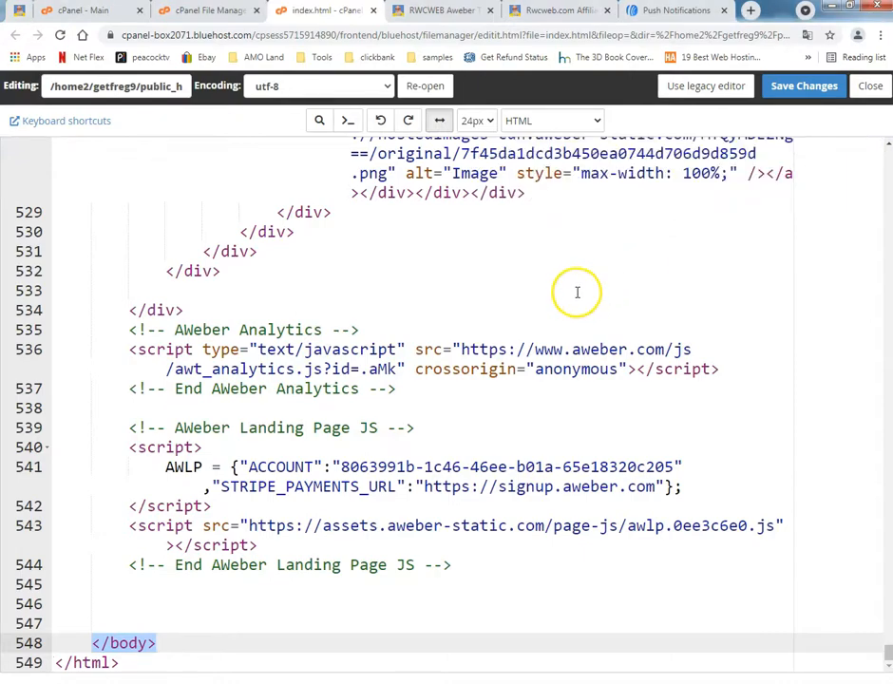
pyautogui.scroll(12, 509, 343)
pyautogui.scroll(15, 451, 348)
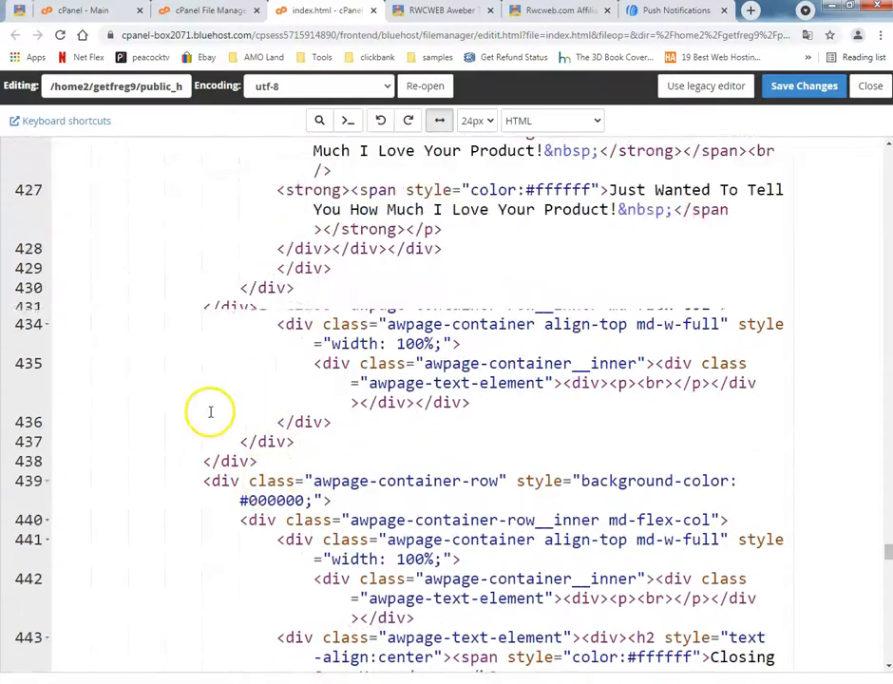
pyautogui.scroll(3, 211, 412)
pyautogui.click(871, 85)
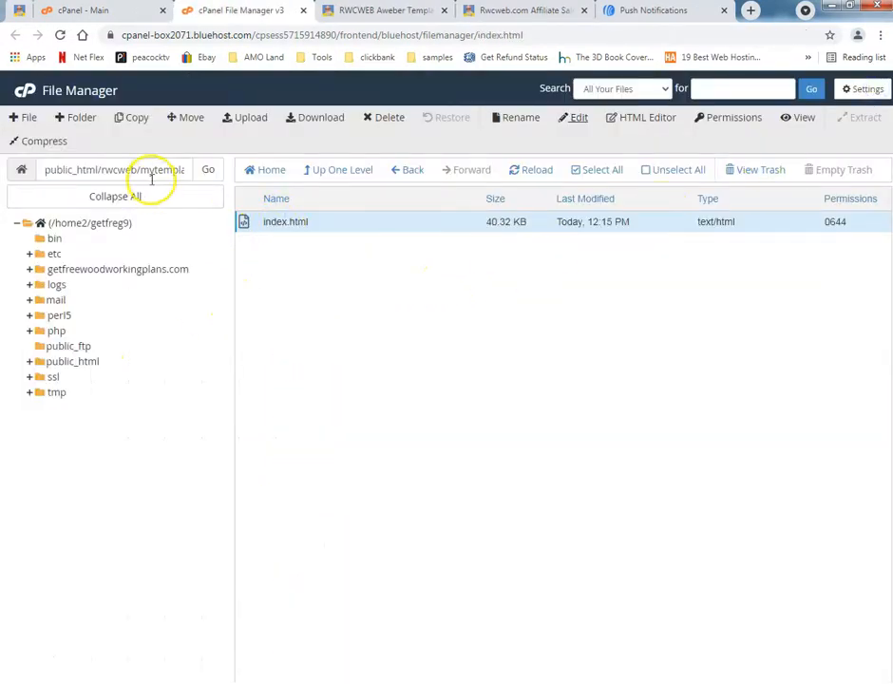
# Check the live template page's address and reopen index.html from the mytemplate folder for editing.
pyautogui.click(381, 12)
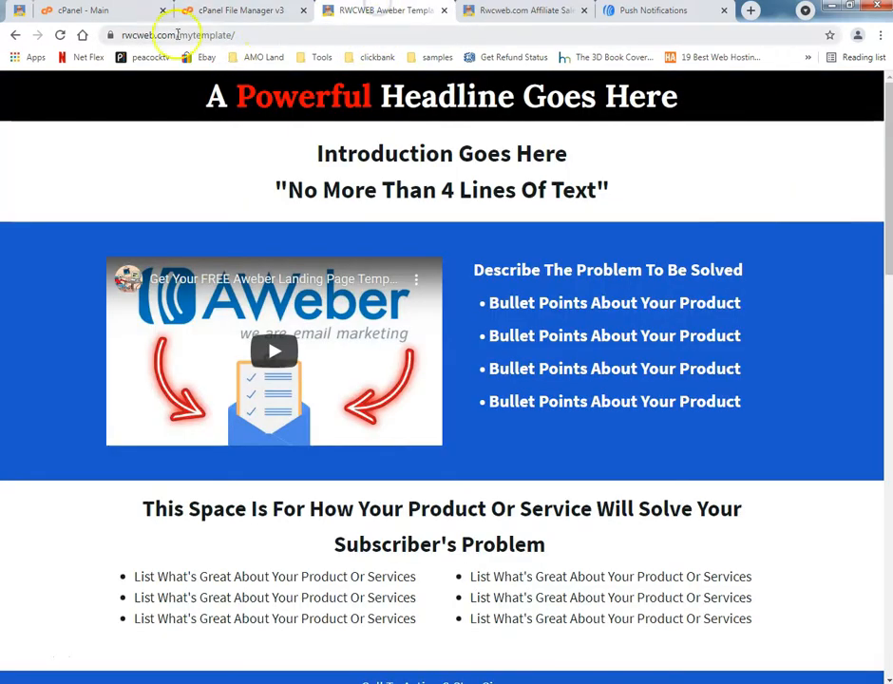
pyautogui.click(240, 12)
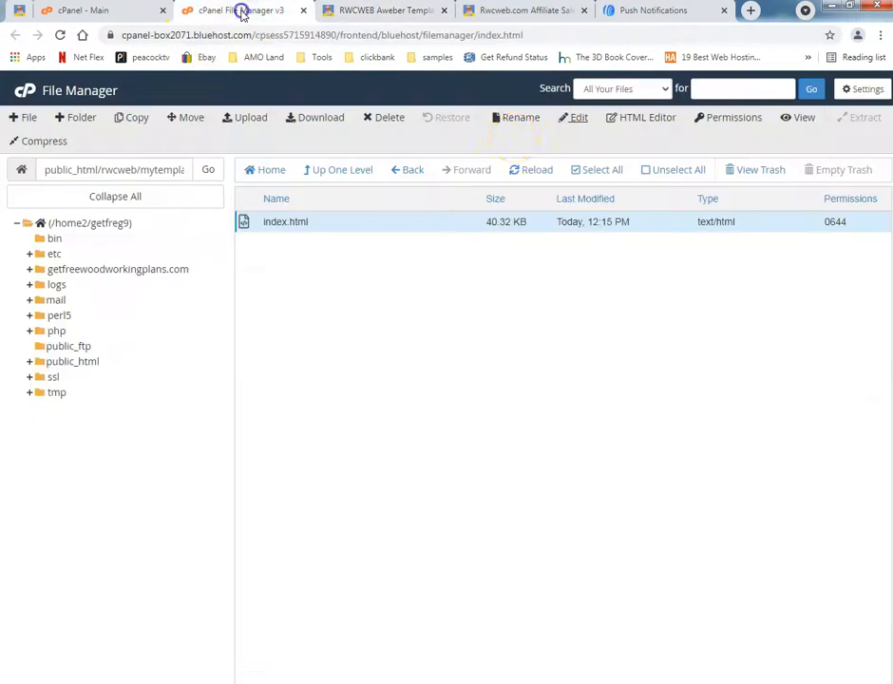
pyautogui.click(575, 126)
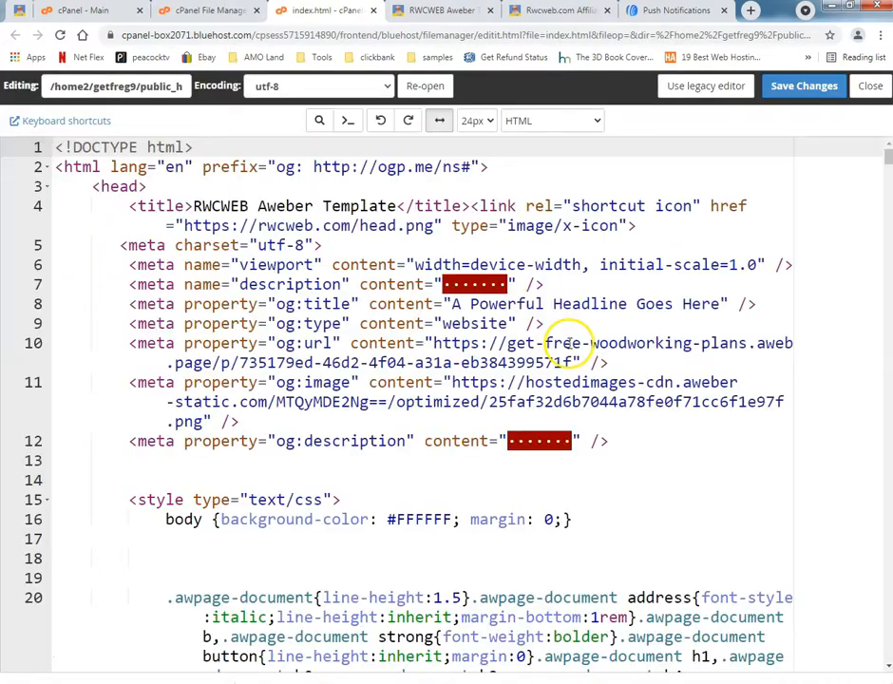
# Find the closing "</body>" tag in index.html and place the cursor on empty line 546 above it.
pyautogui.click(521, 171)
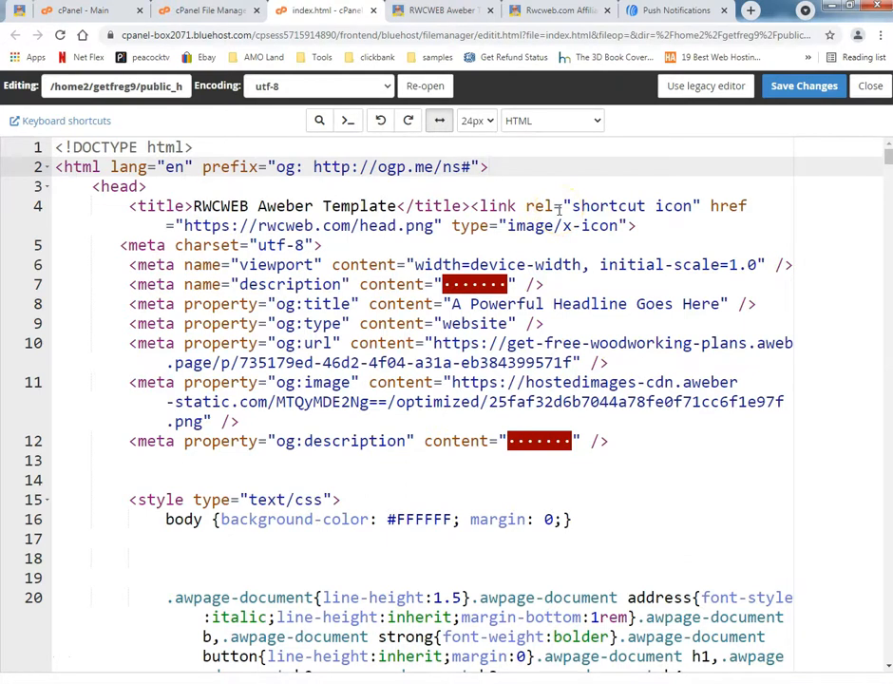
pyautogui.hotkey('ctrl', 'f')
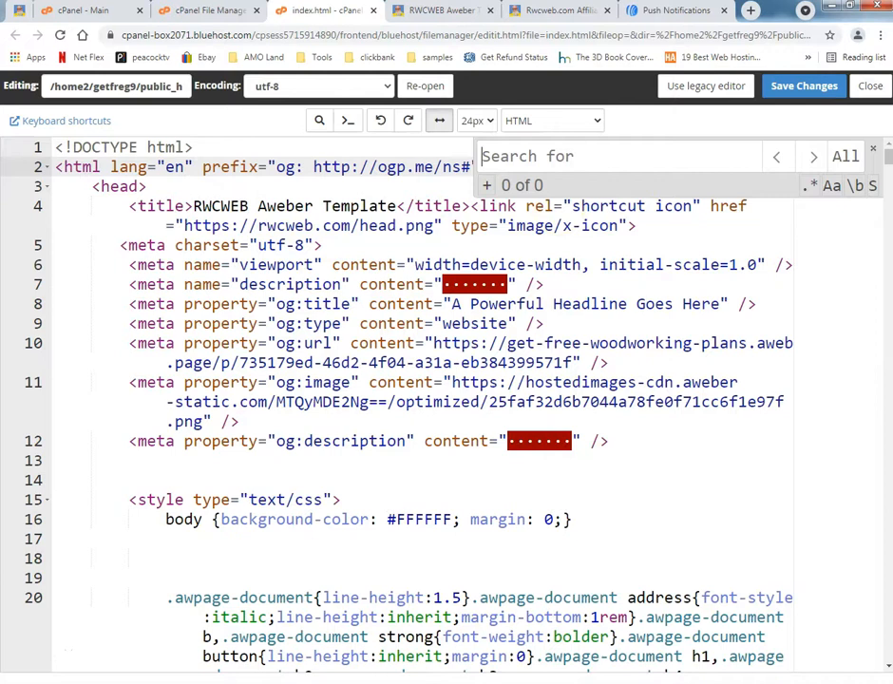
pyautogui.click(662, 11)
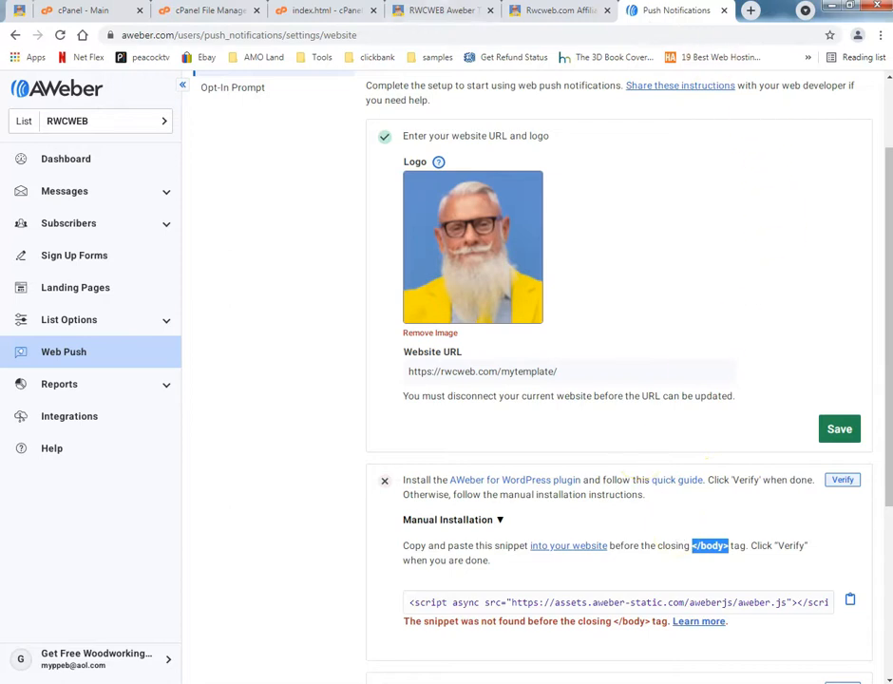
pyautogui.click(340, 10)
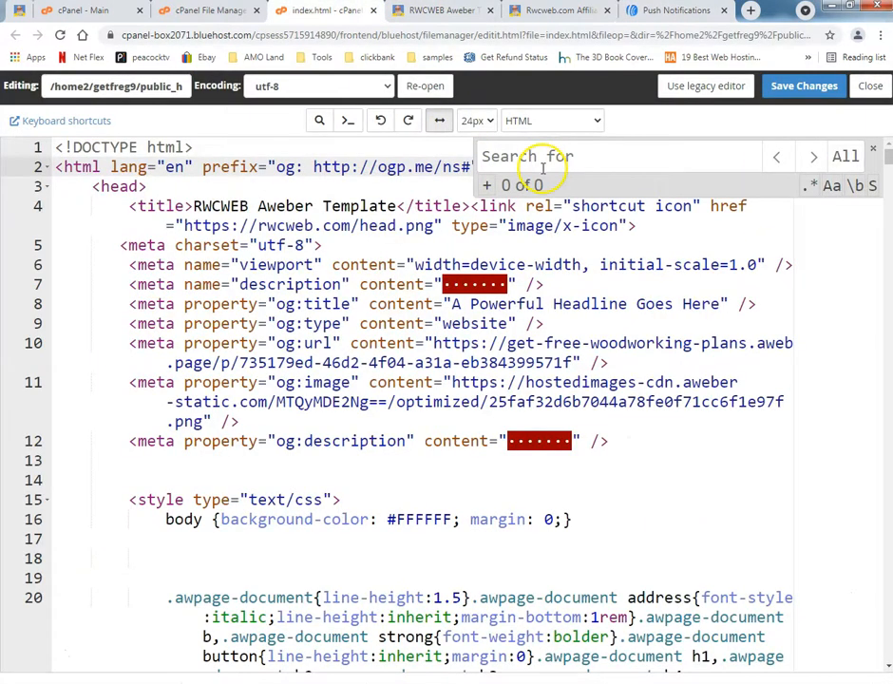
pyautogui.write('</body>')
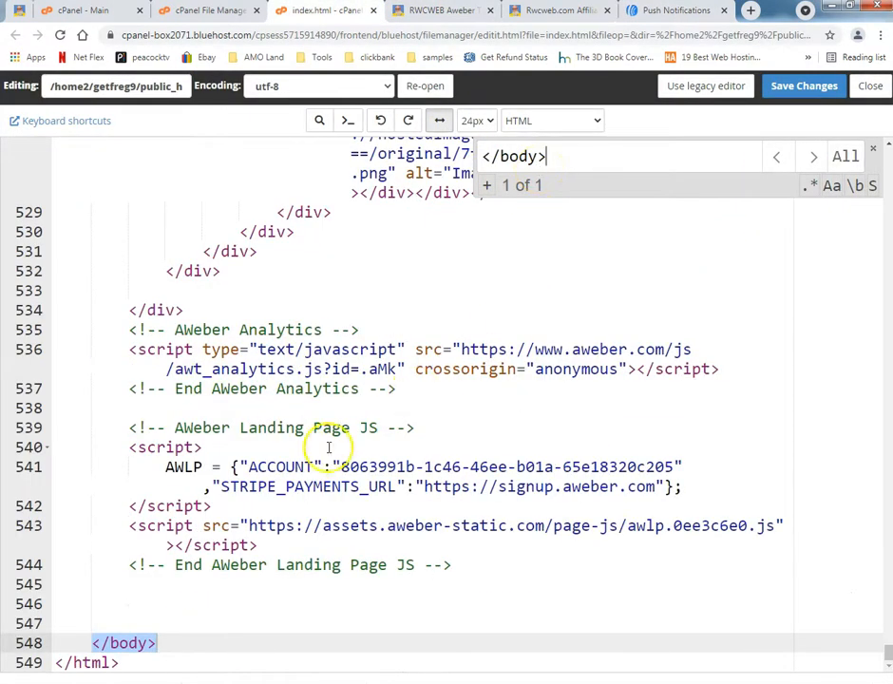
pyautogui.click(130, 596)
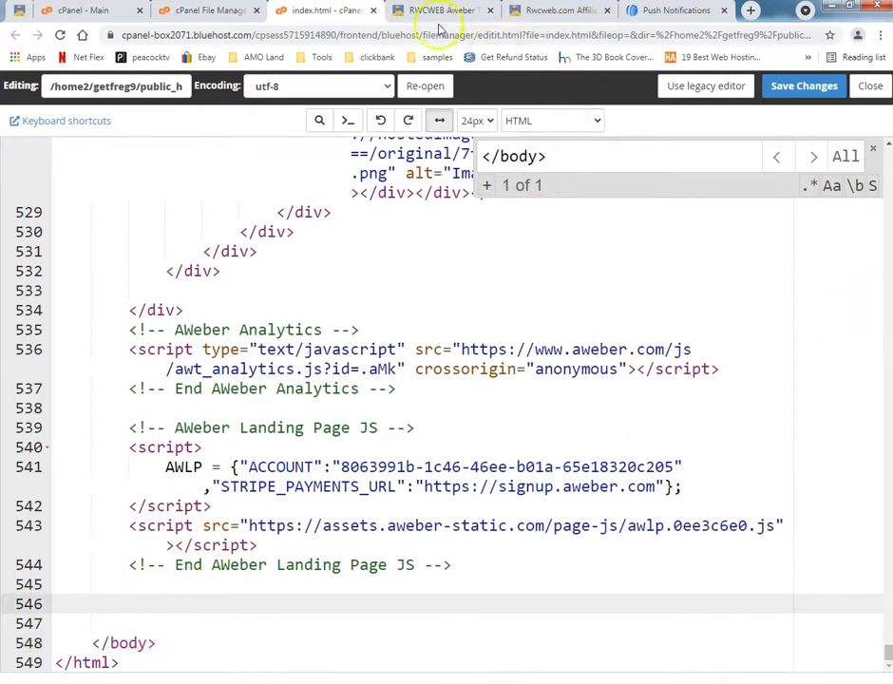
# Copy the full web push script snippet from AWeber's manual installation instructions.
pyautogui.click(655, 10)
pyautogui.click(545, 604)
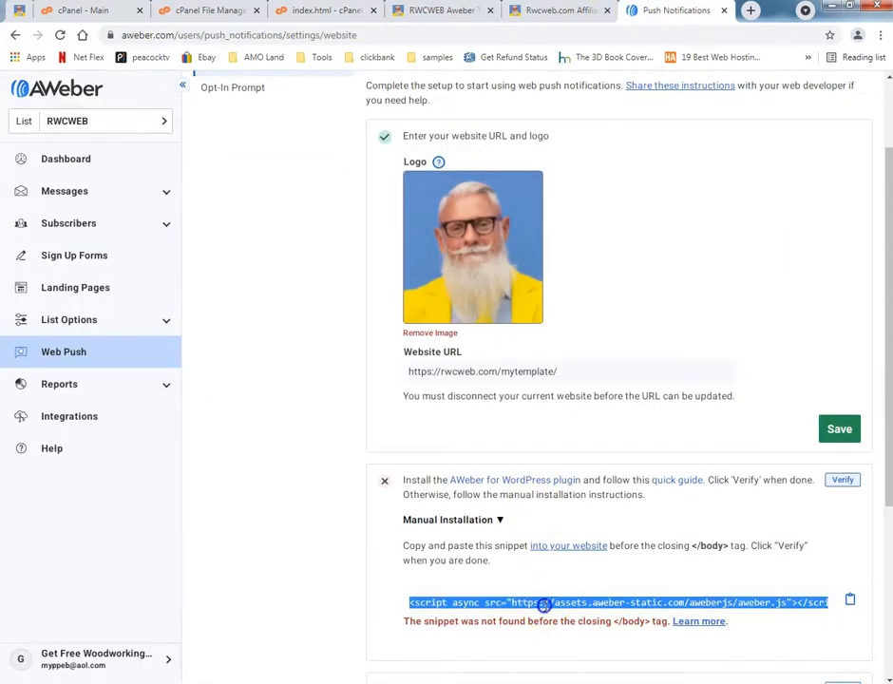
pyautogui.click(850, 604)
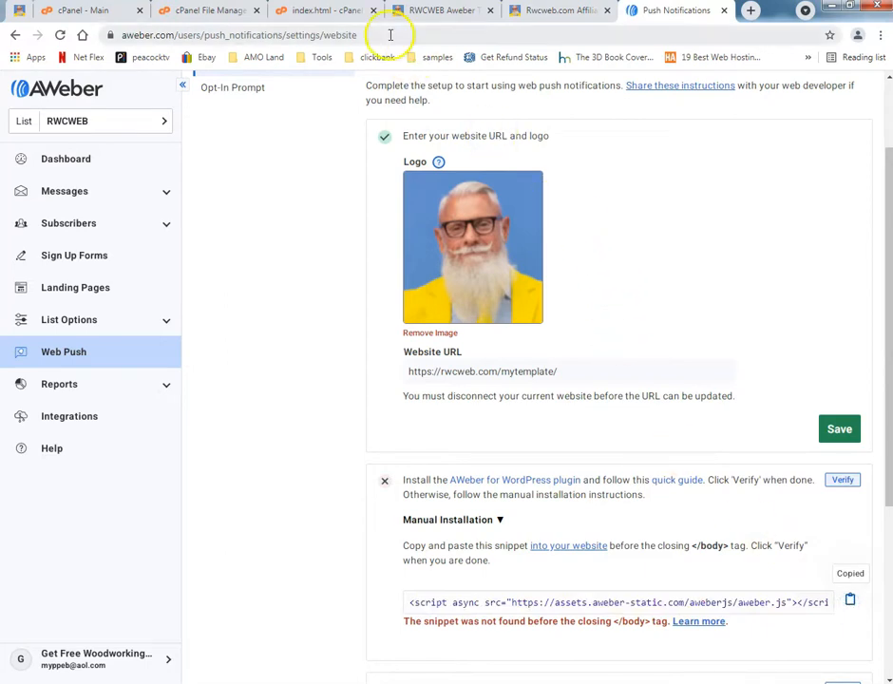
# Paste the AWeber snippet on empty line 546 above the closing body tag in index.html and save the file.
pyautogui.click(339, 12)
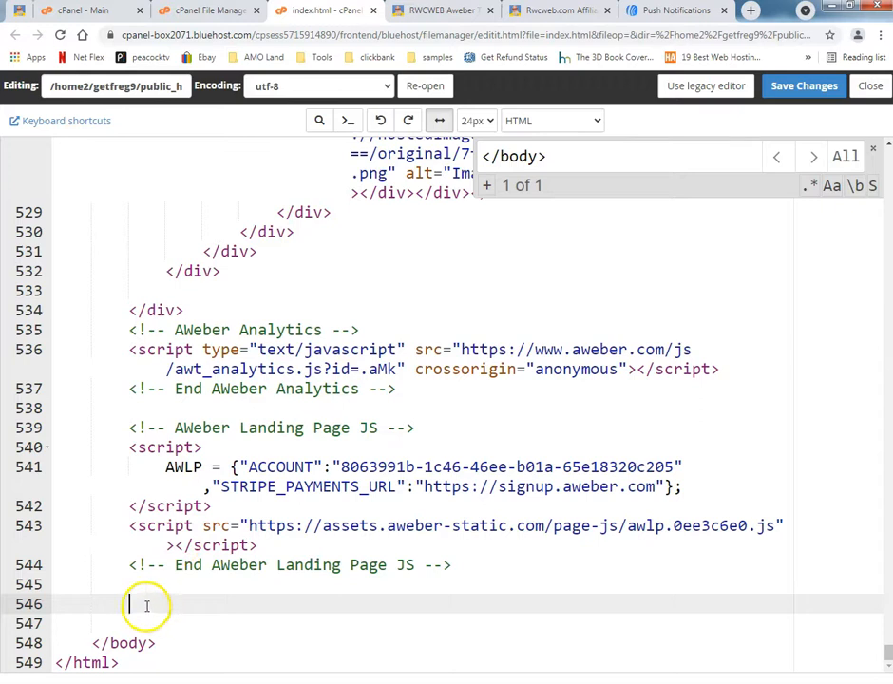
pyautogui.moveTo(92, 644); pyautogui.dragTo(145, 643)
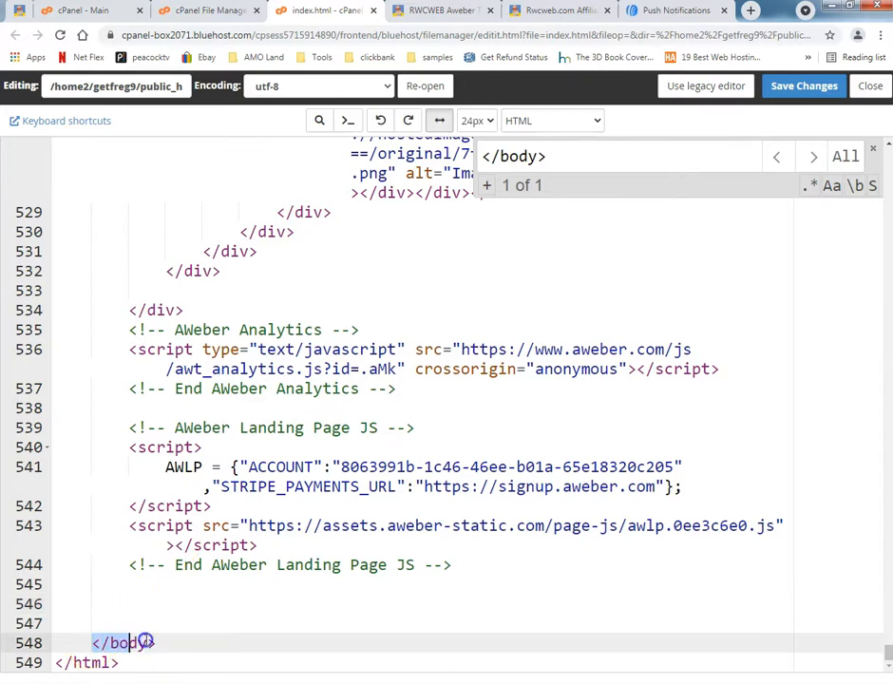
pyautogui.click(140, 605)
pyautogui.rightClick(141, 602)
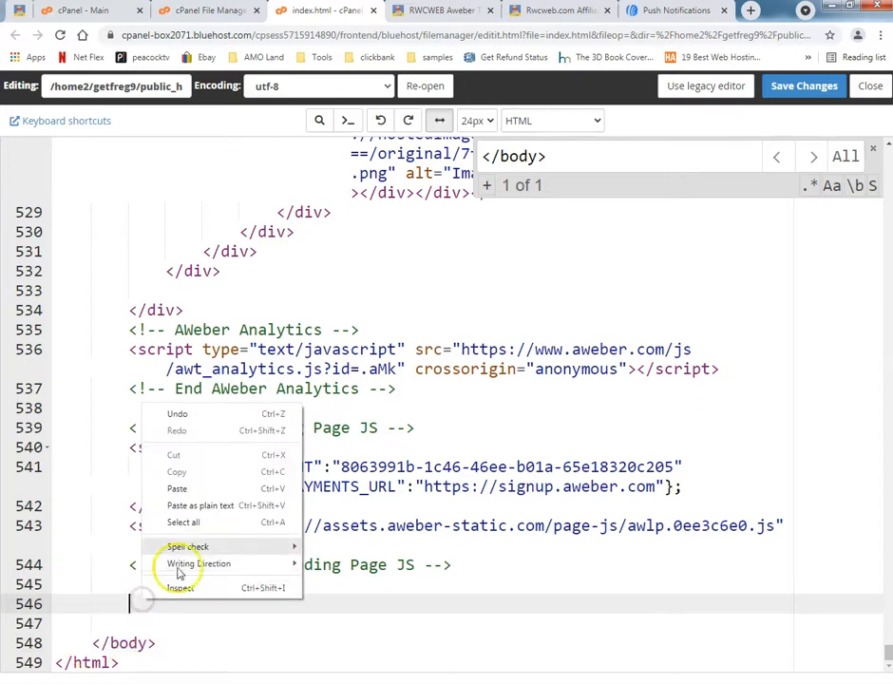
pyautogui.click(177, 488)
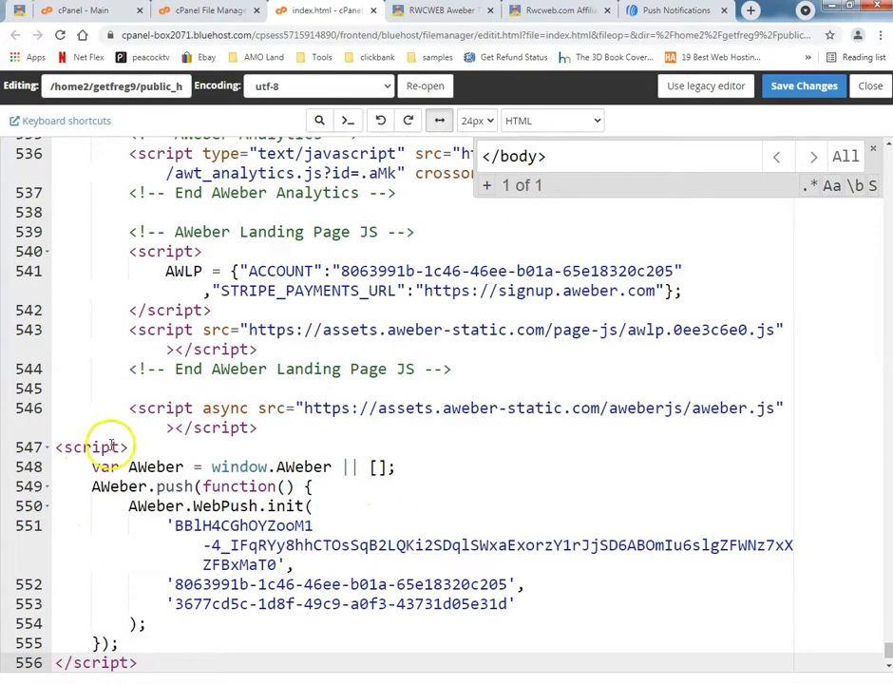
pyautogui.click(798, 87)
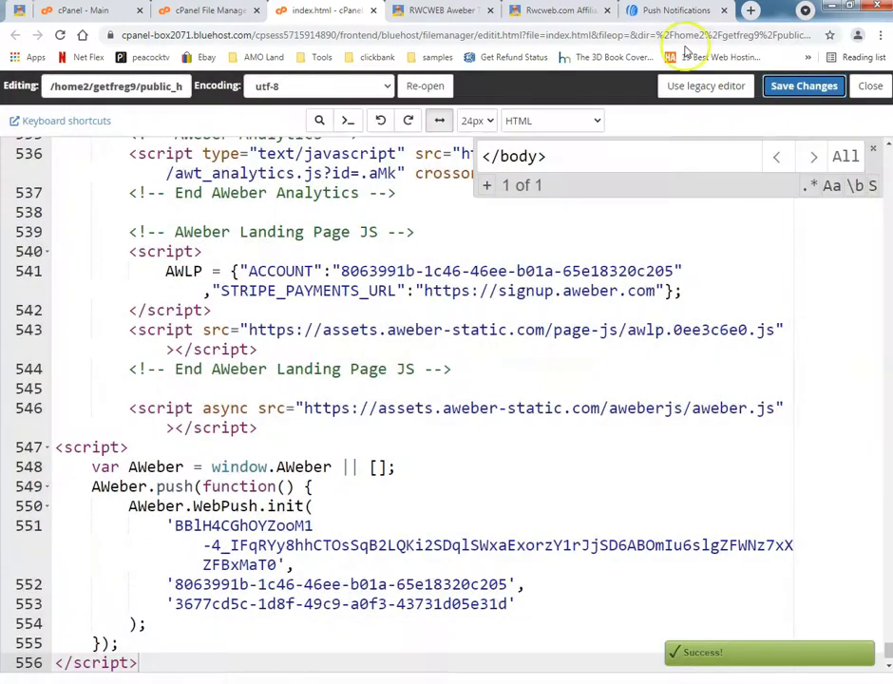
# Verify the snippet installation on AWeber's web push website settings page.
pyautogui.click(677, 11)
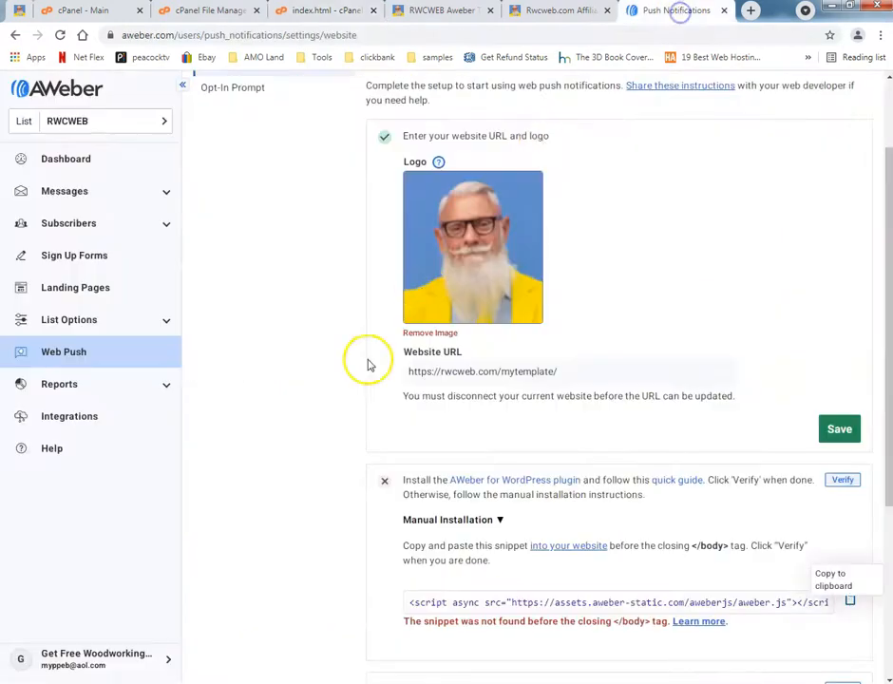
pyautogui.scroll(-3, 563, 565)
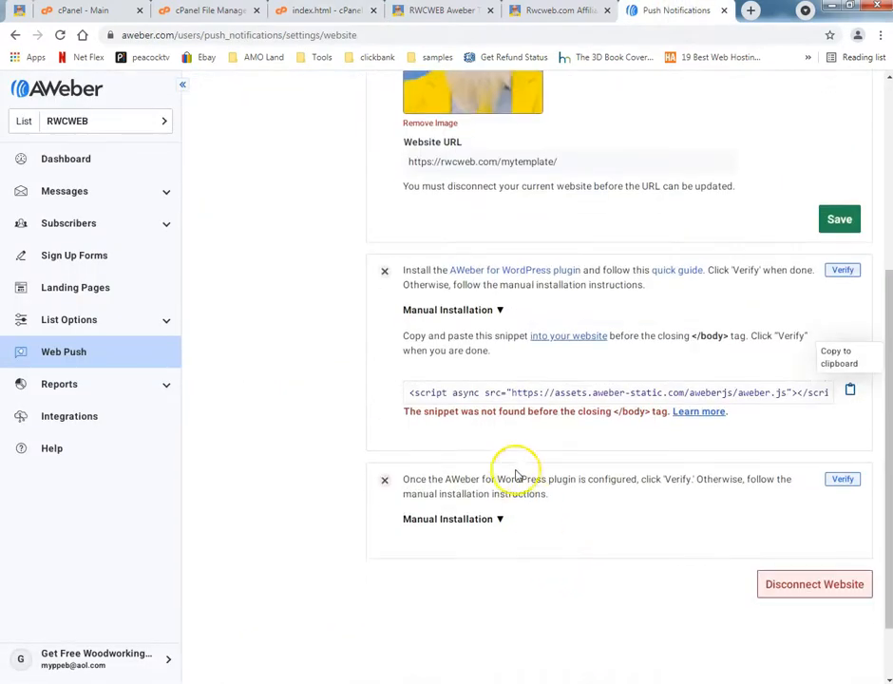
pyautogui.click(845, 272)
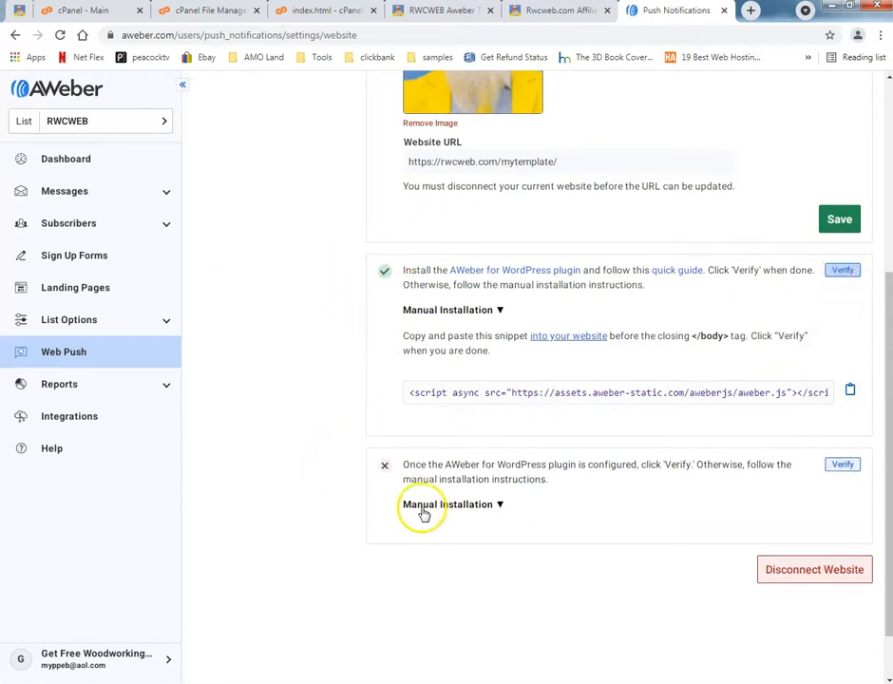
# Expand the manual installation instructions for the setup file and download aweber-web-push.zip into the push folder.
pyautogui.click(424, 506)
pyautogui.scroll(-2, 342, 522)
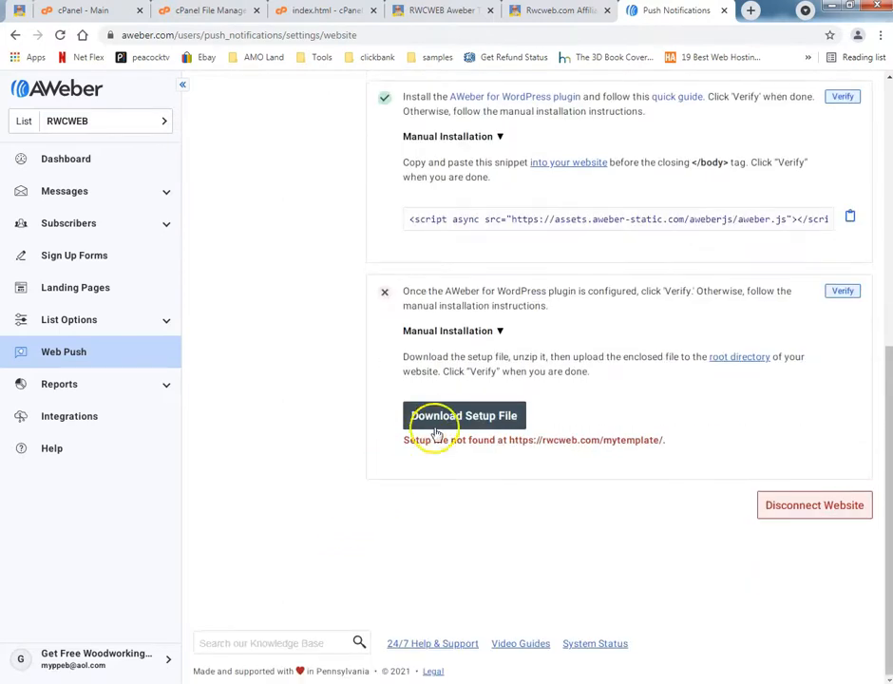
pyautogui.click(441, 419)
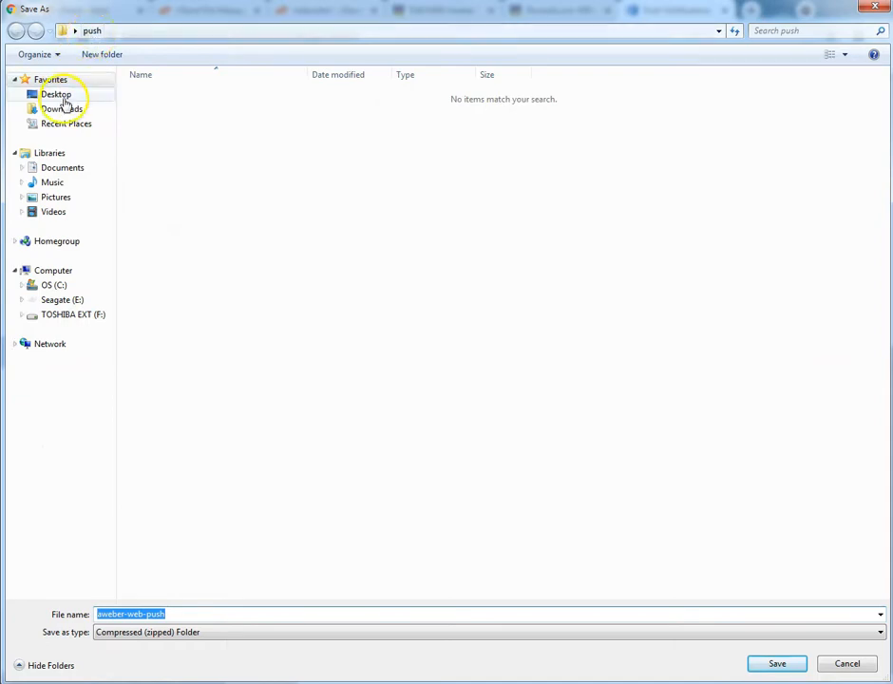
pyautogui.click(775, 664)
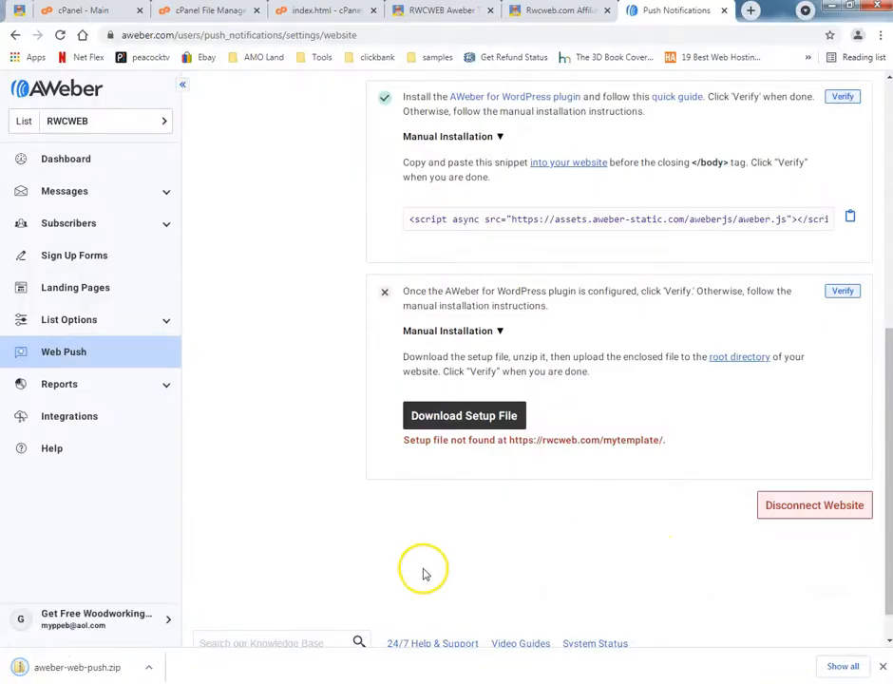
# Extract the aweber-web-push zip inside the push folder in Windows Explorer and open the extracted folder.
pyautogui.moveTo(475, 676)
pyautogui.click(399, 599)
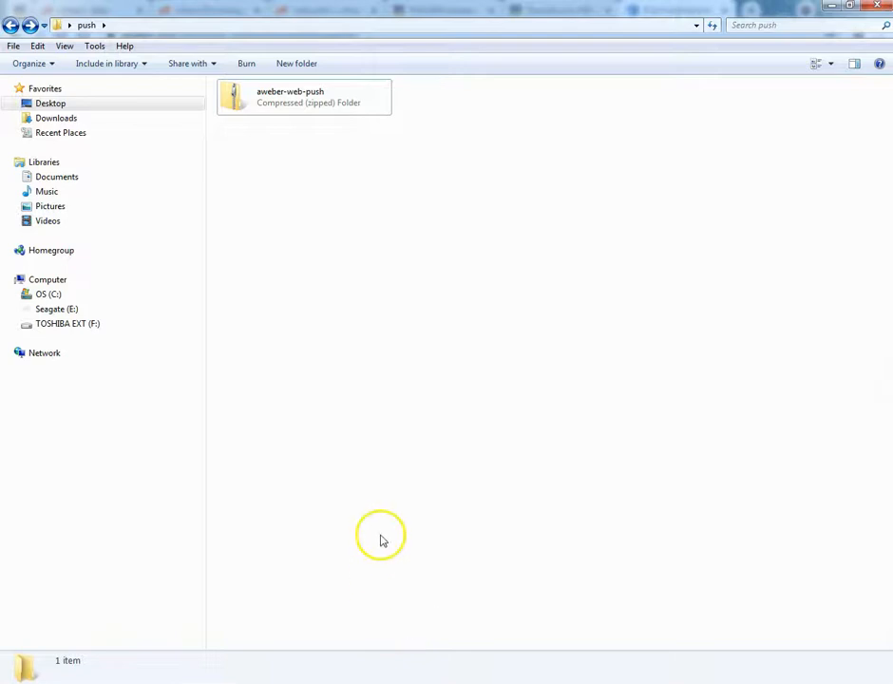
pyautogui.click(267, 106)
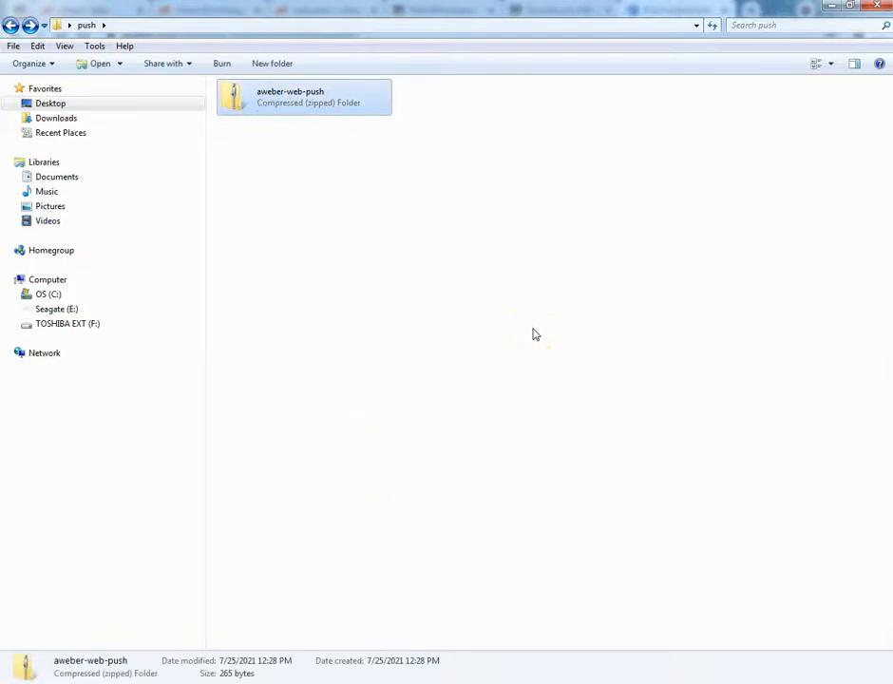
pyautogui.rightClick(293, 108)
pyautogui.click(264, 115)
pyautogui.rightClick(264, 103)
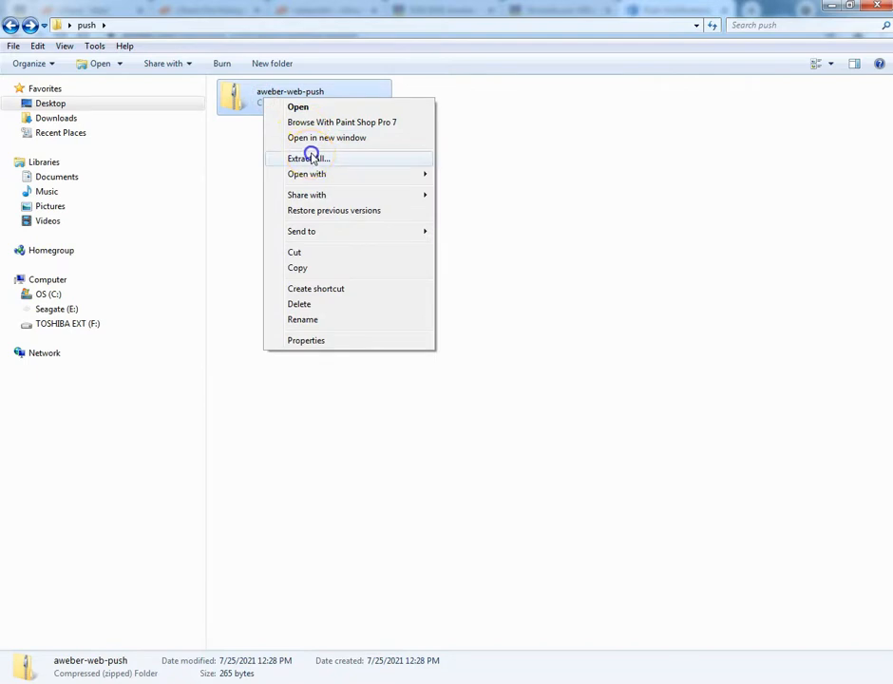
pyautogui.click(313, 154)
pyautogui.click(576, 483)
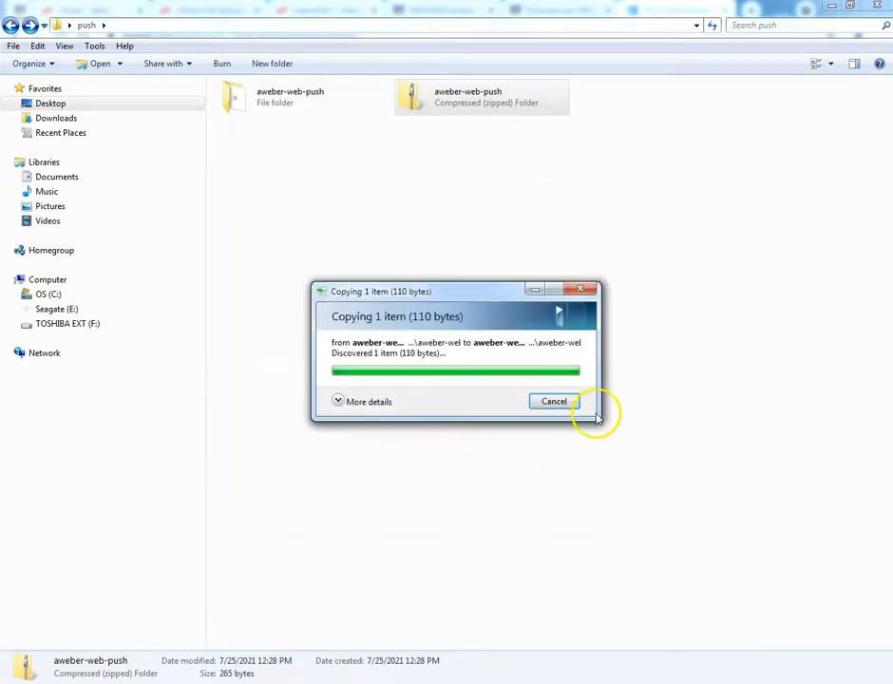
pyautogui.doubleClick(279, 100)
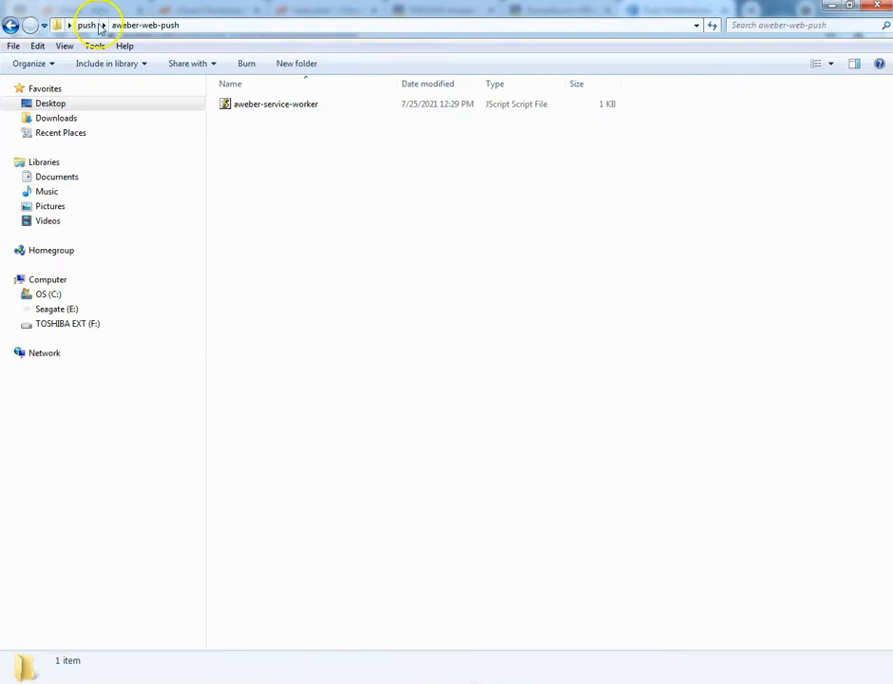
# Return to the mytemplate folder in the cPanel File Manager.
pyautogui.click(451, 681)
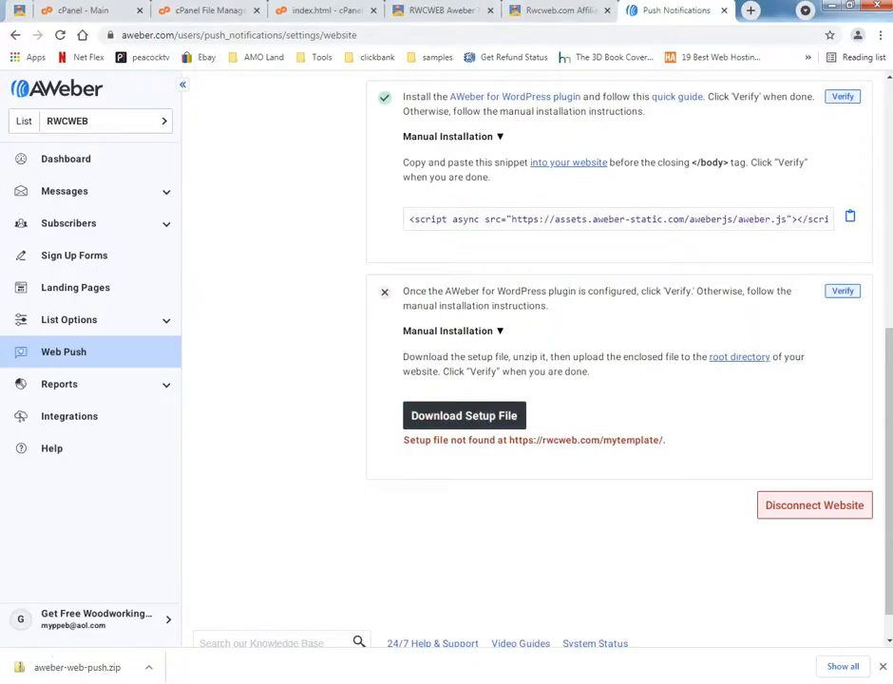
pyautogui.click(323, 11)
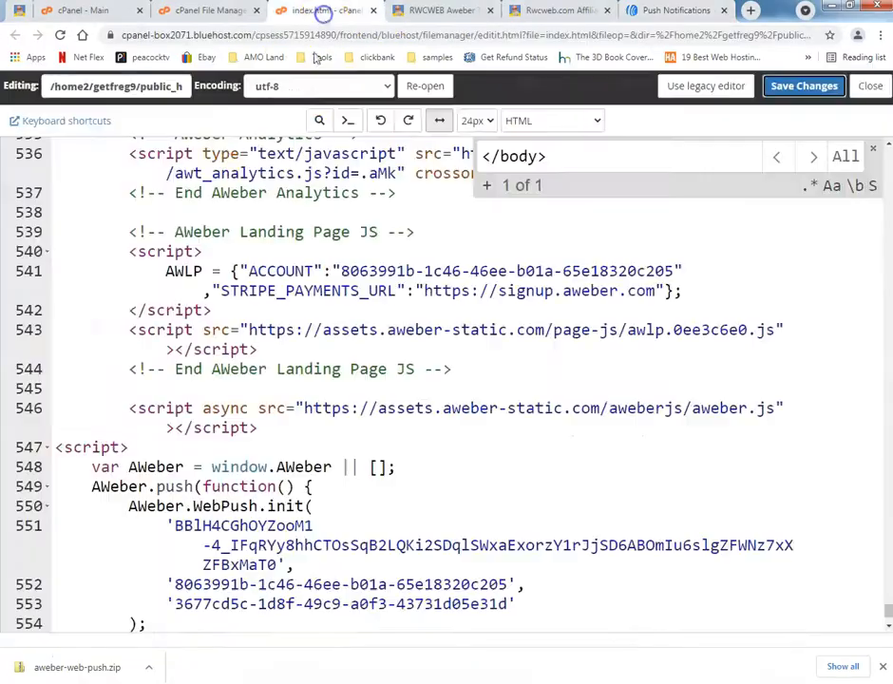
pyautogui.click(228, 11)
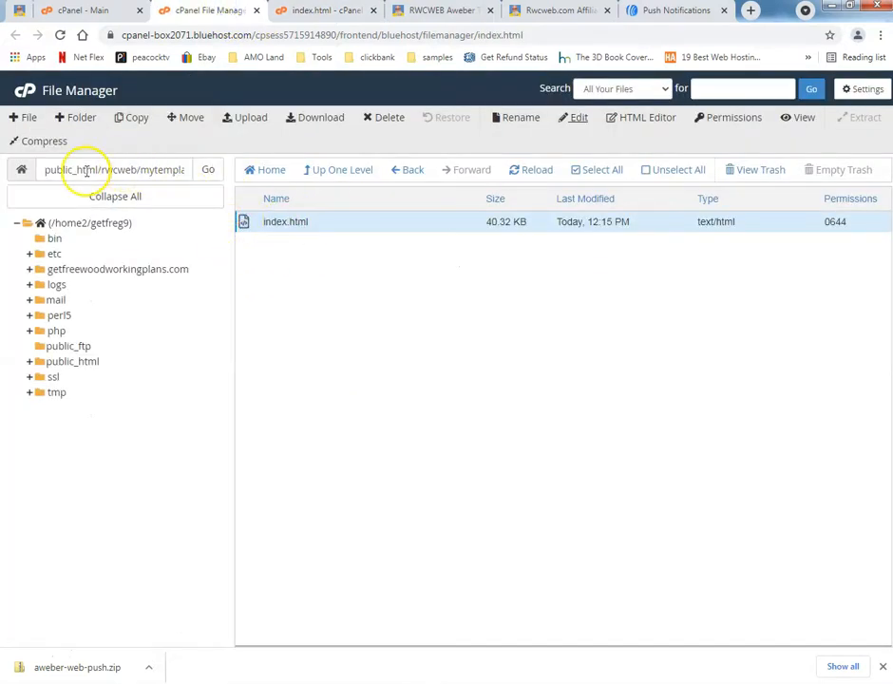
# Go up to the public_html/rwcweb folder and move the aweber-web-push.zip file there to the trash.
pyautogui.moveTo(87, 171); pyautogui.dragTo(166, 185)
pyautogui.click(305, 291)
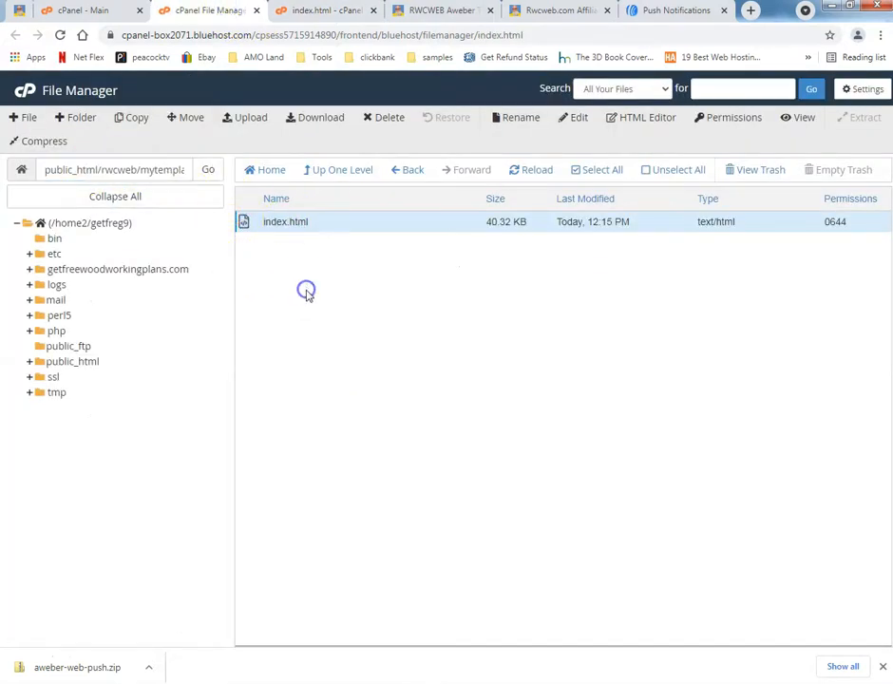
pyautogui.click(333, 169)
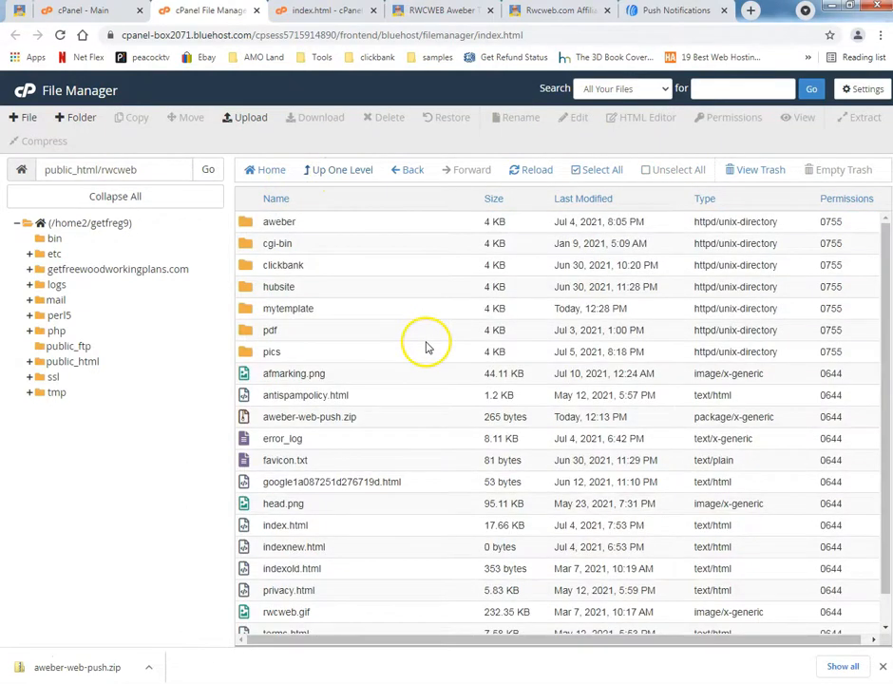
pyautogui.click(331, 417)
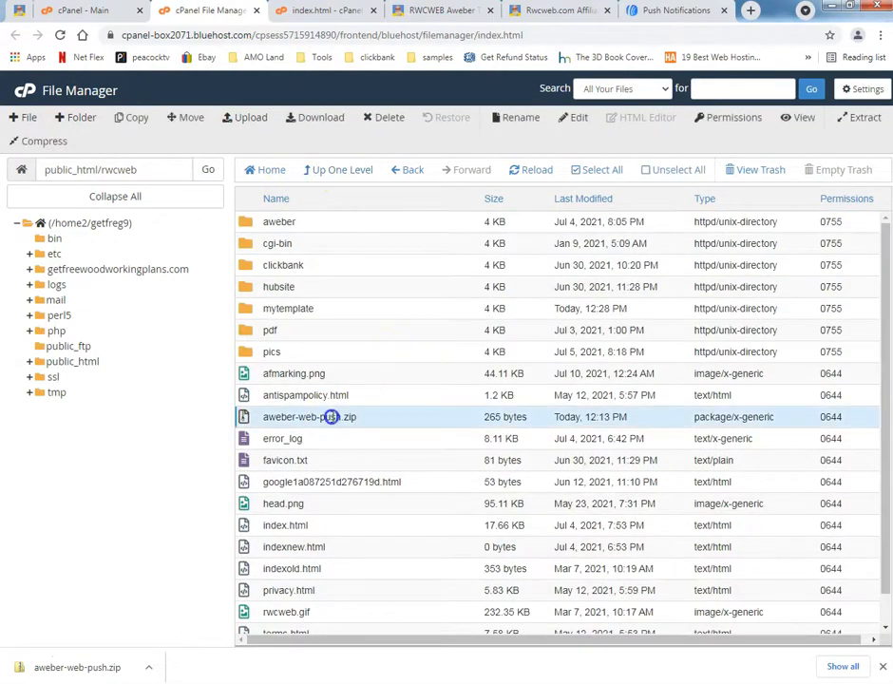
pyautogui.click(385, 117)
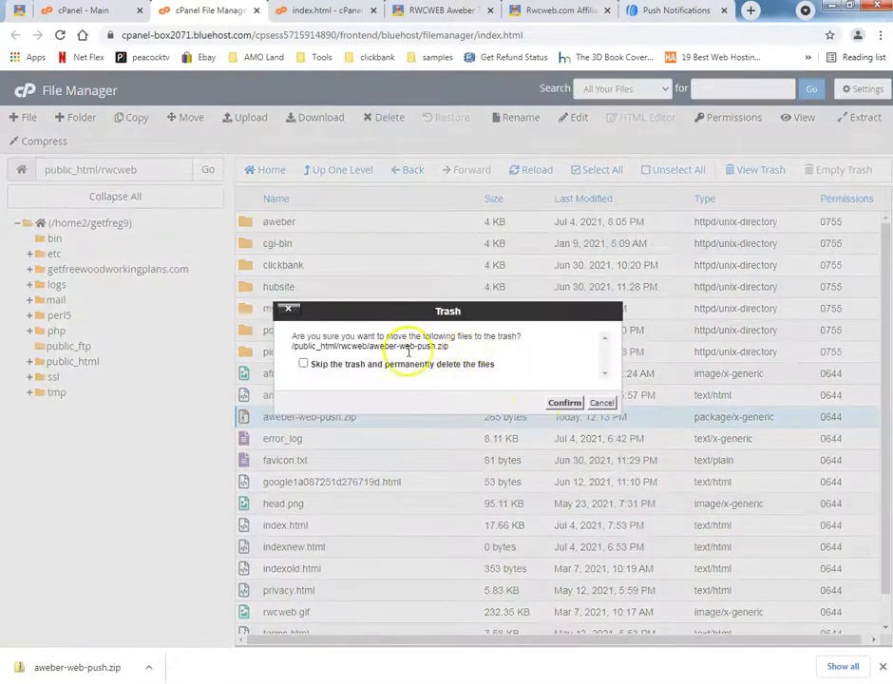
pyautogui.click(564, 403)
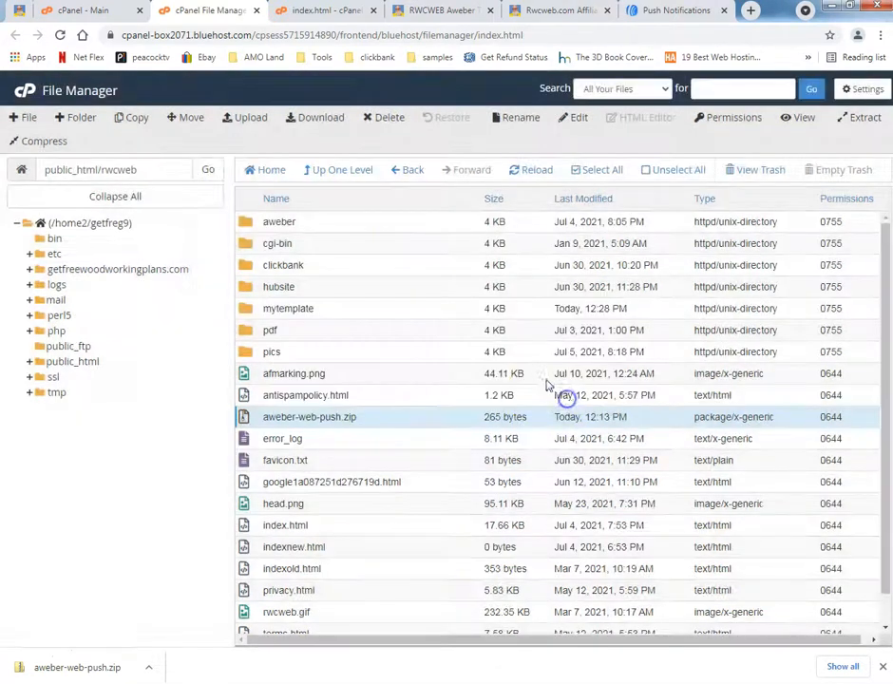
# Upload aweber-service-worker.js from the desktop's push/aweber-web-push folder to public_html/rwcweb and return to that folder's file list.
pyautogui.click(256, 123)
pyautogui.click(432, 319)
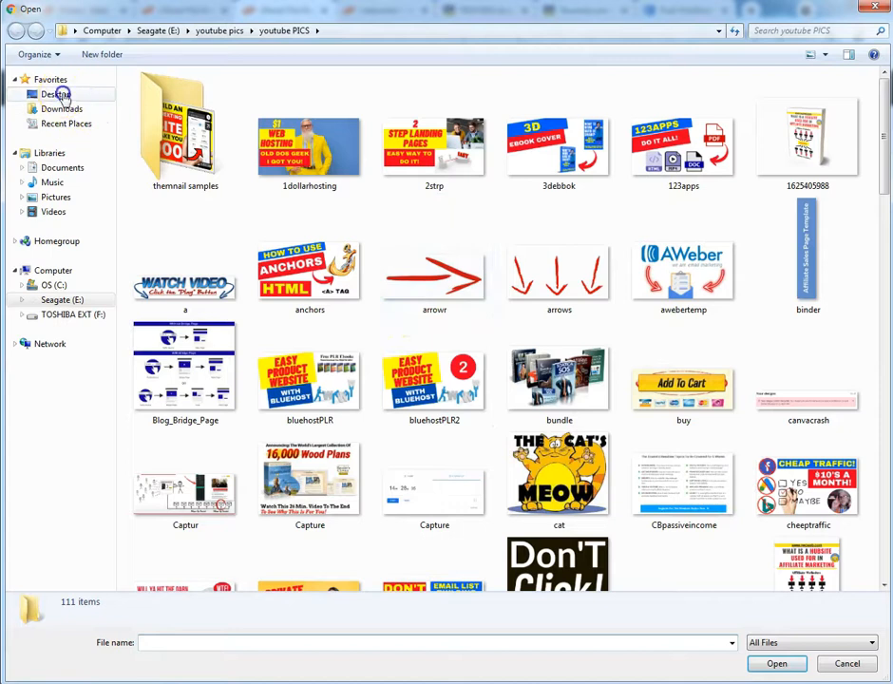
pyautogui.click(59, 94)
pyautogui.doubleClick(226, 197)
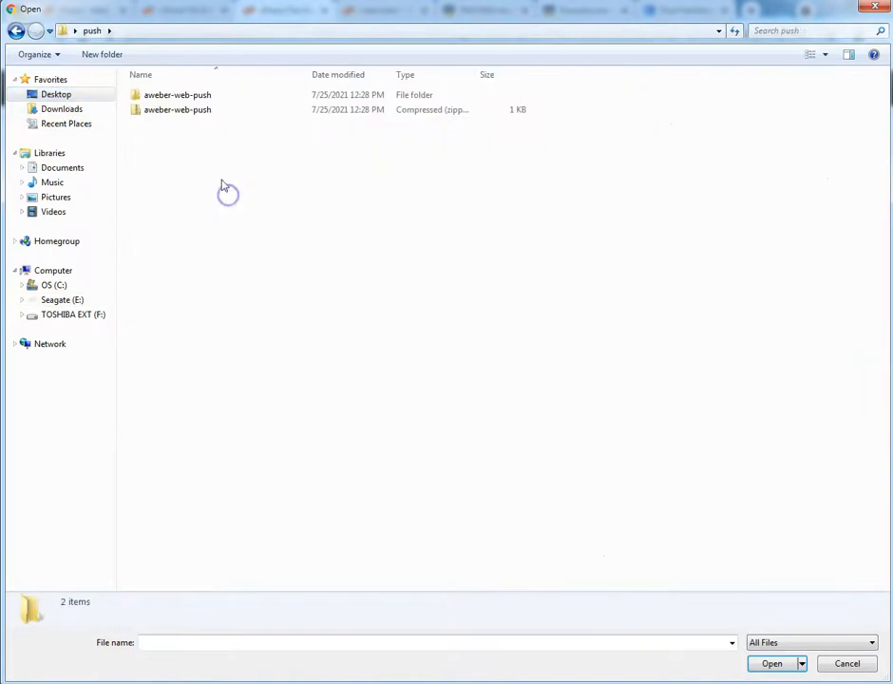
pyautogui.doubleClick(193, 96)
pyautogui.click(193, 98)
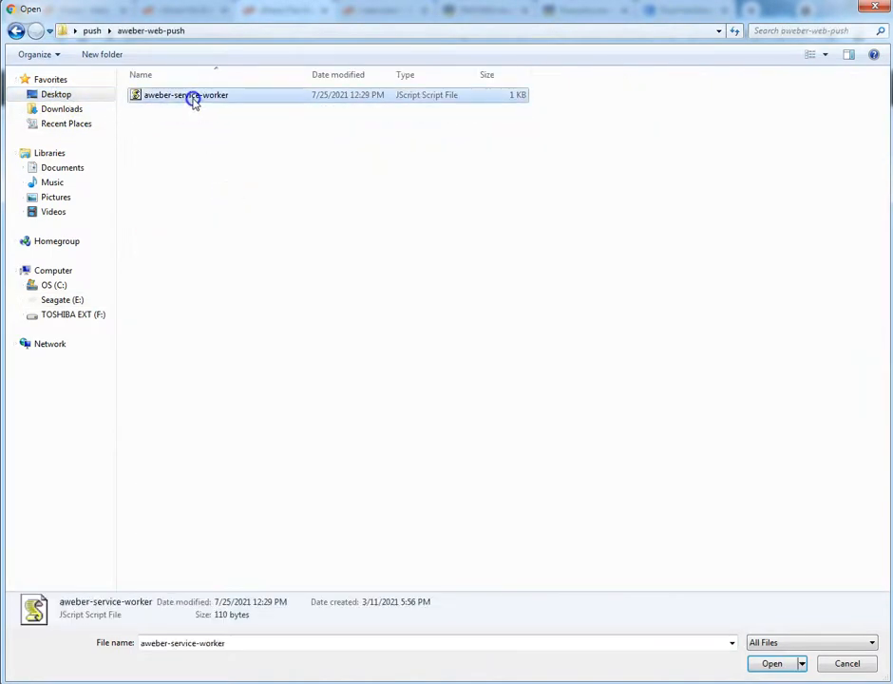
pyautogui.click(771, 664)
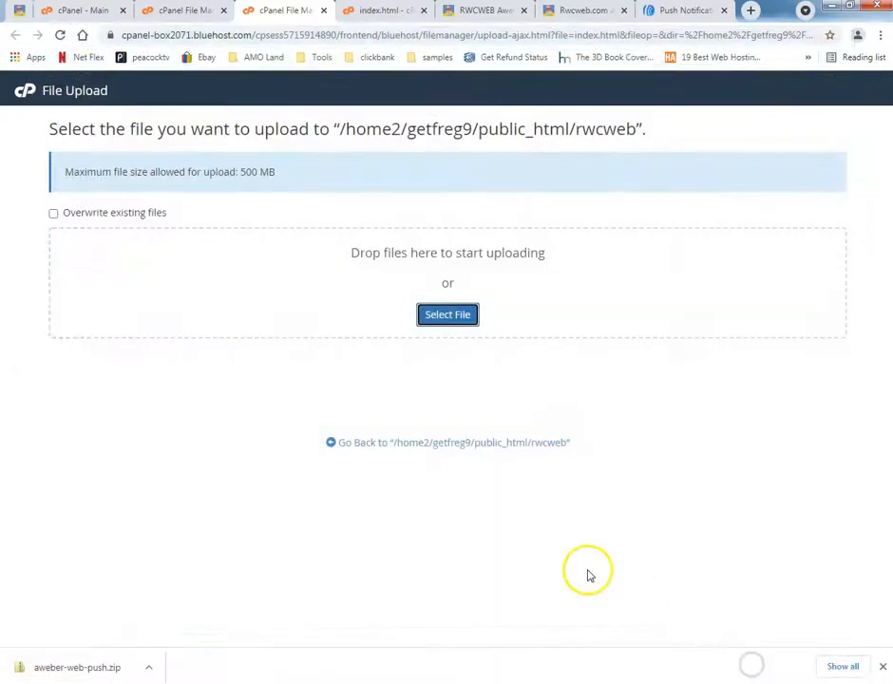
pyautogui.click(430, 444)
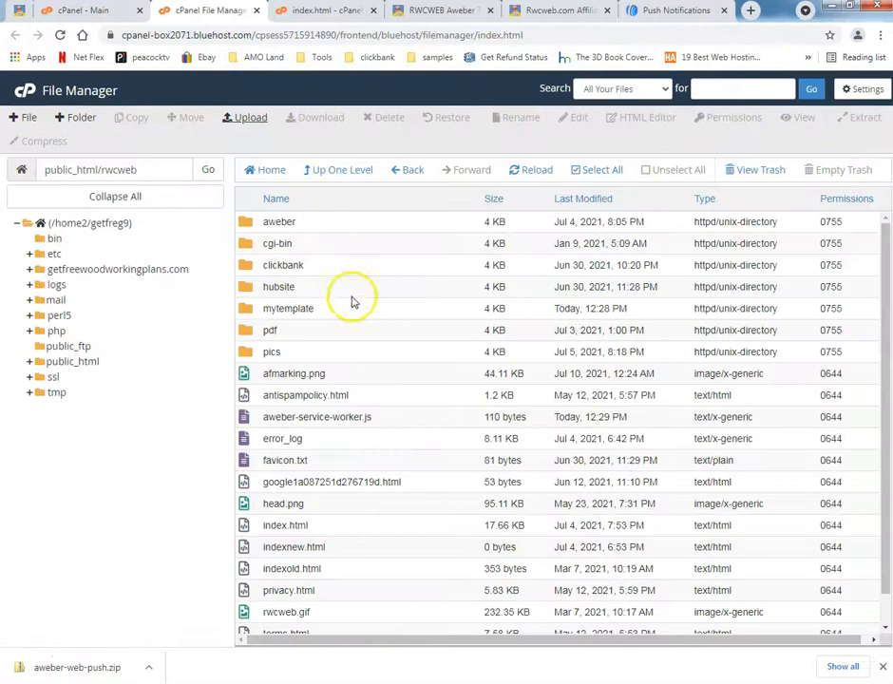
pyautogui.moveTo(383, 418); pyautogui.dragTo(337, 419)
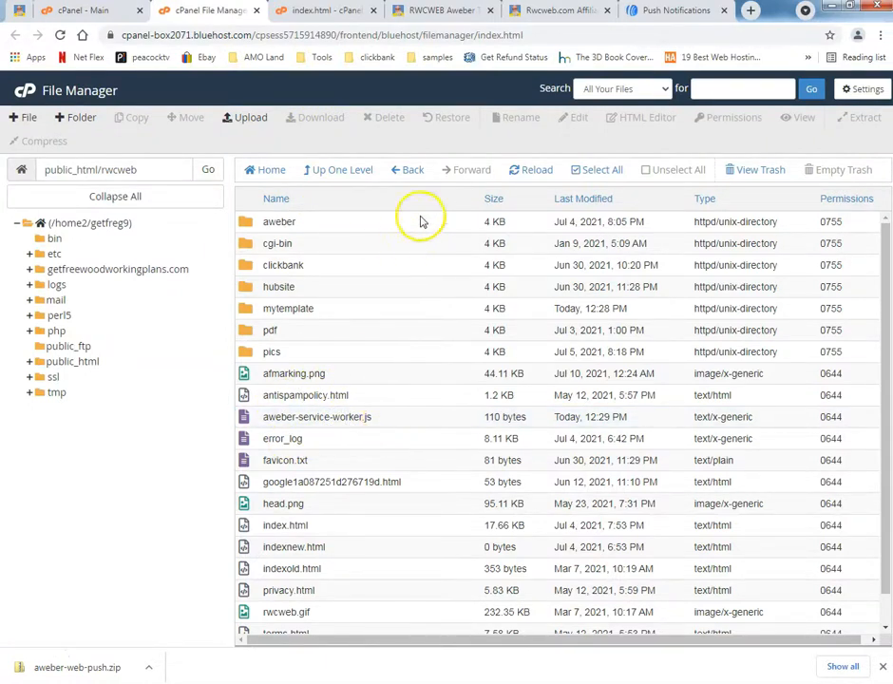
# Verify the setup file on AWeber's website settings page, then open the opt-in prompt settings and review the timing and prompt.
pyautogui.click(645, 12)
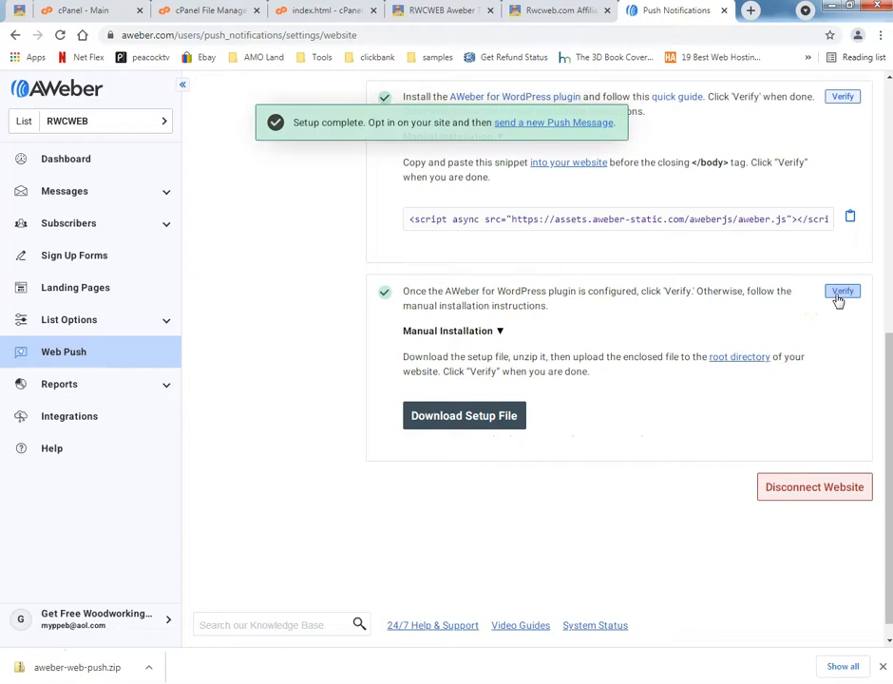
pyautogui.scroll(4, 314, 294)
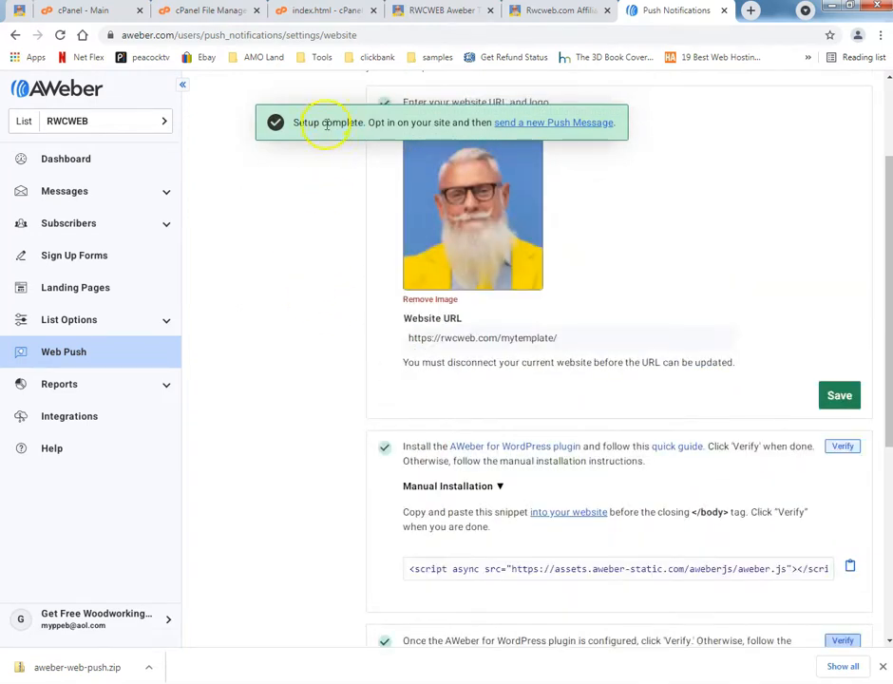
pyautogui.scroll(-1, 650, 467)
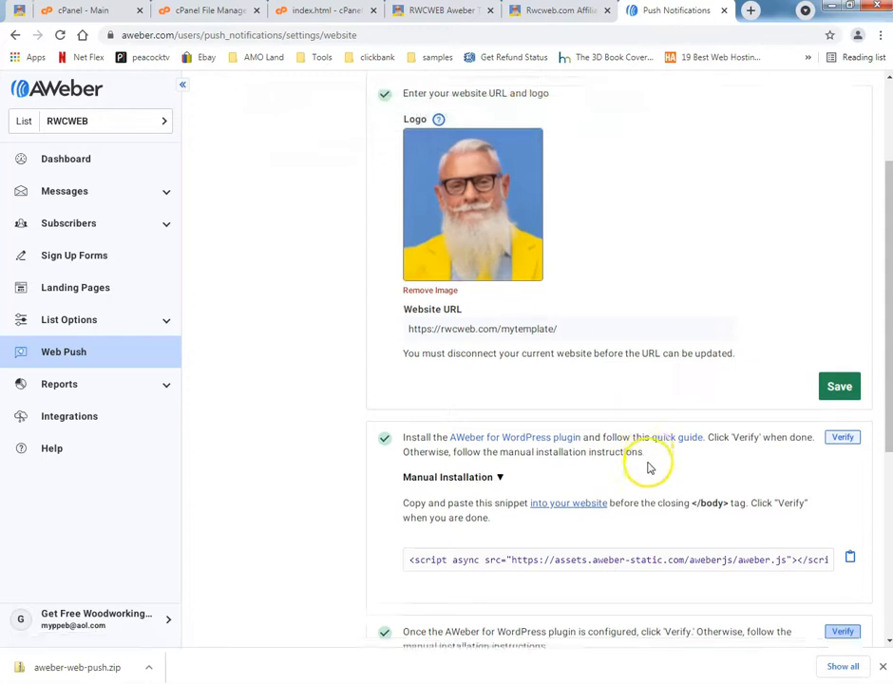
pyautogui.scroll(-3, 650, 468)
pyautogui.scroll(5, 627, 472)
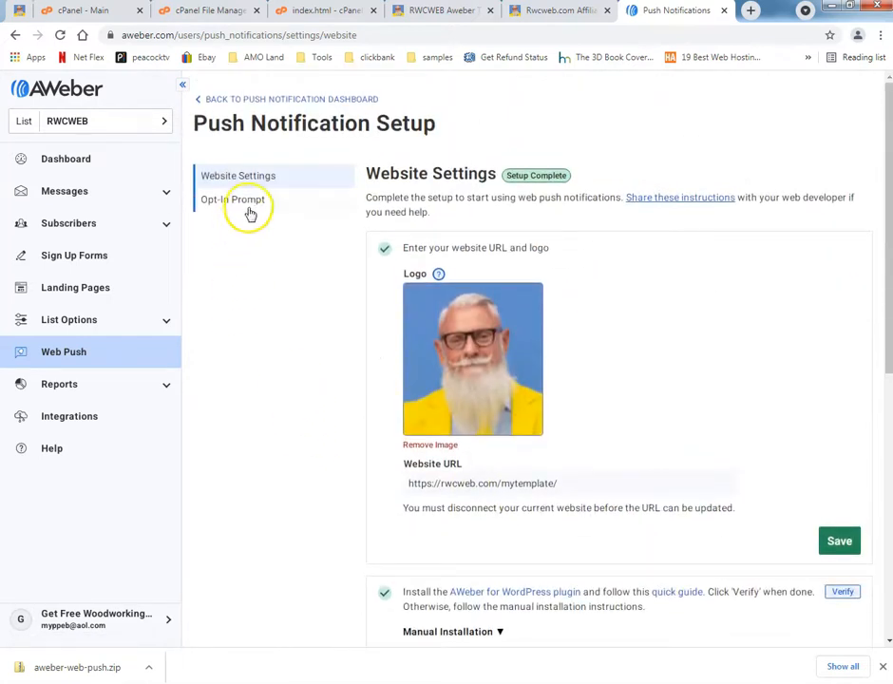
pyautogui.click(251, 205)
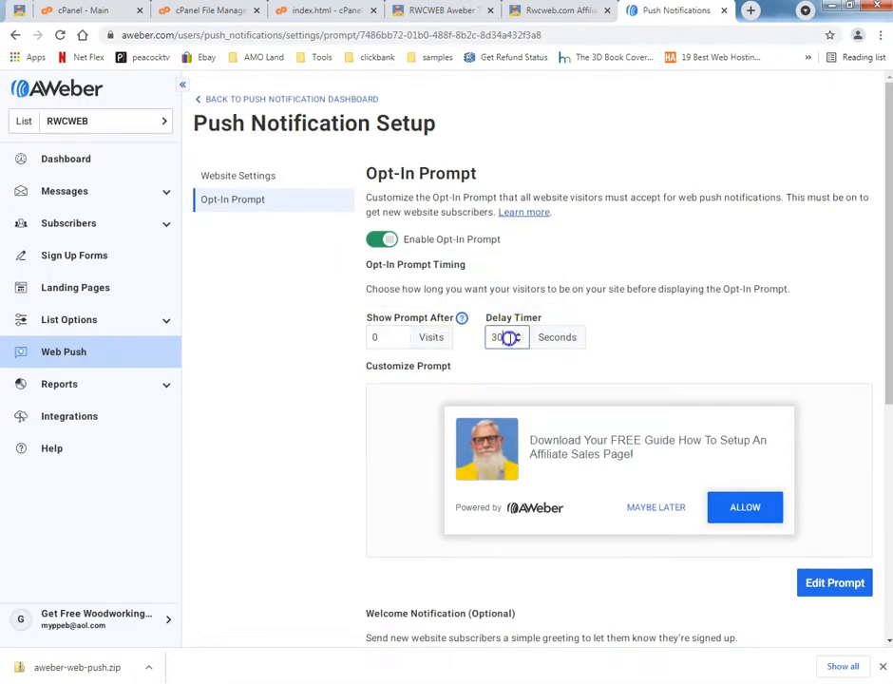
pyautogui.scroll(-3, 295, 328)
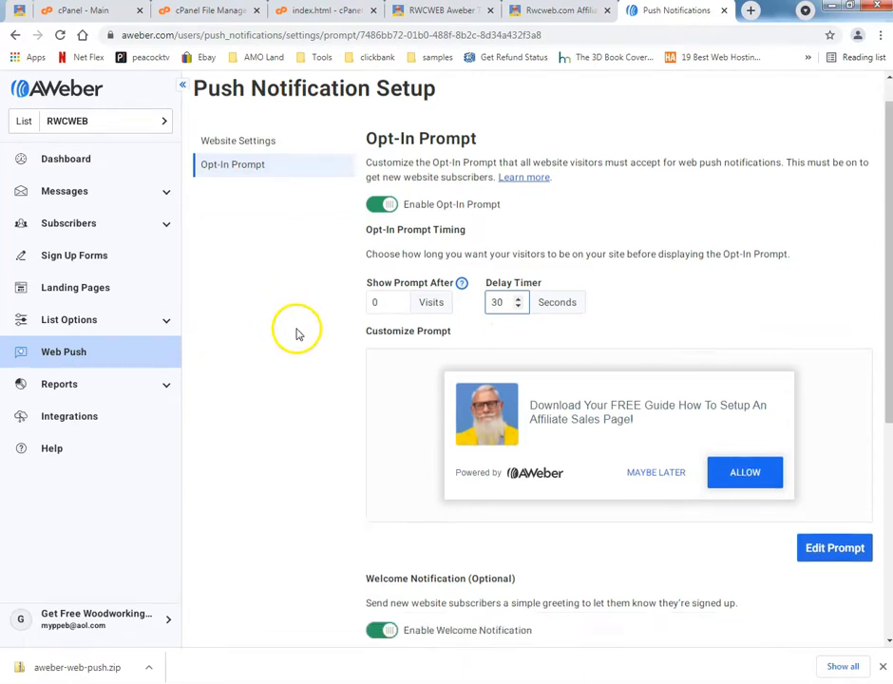
# Reload the rwcweb.com/mytemplate/ page to test web push and open the page linked from the Download Your FREE Guide notification.
pyautogui.click(447, 12)
pyautogui.click(60, 35)
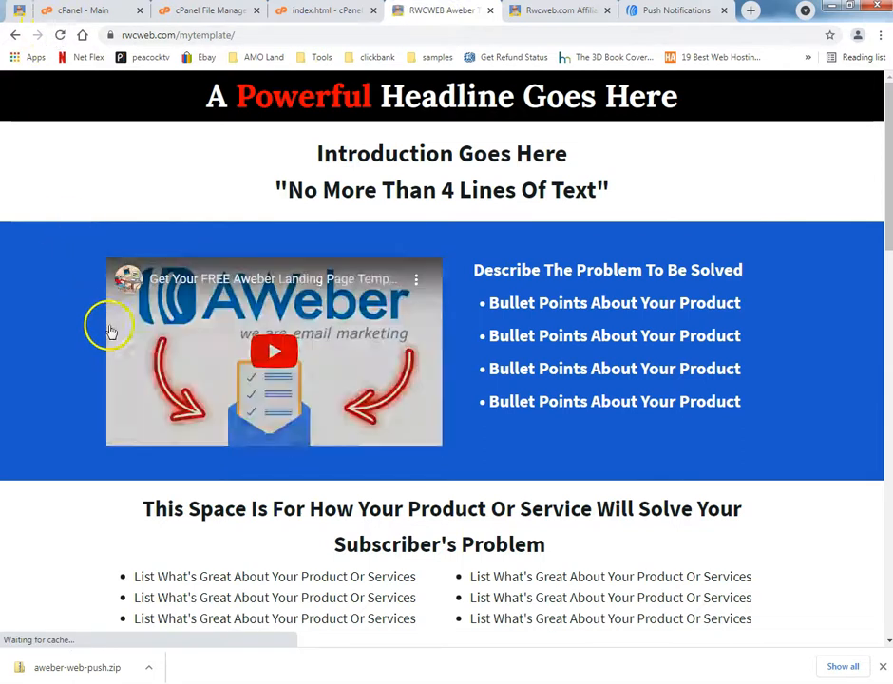
pyautogui.scroll(-1, 99, 337)
pyautogui.scroll(-1, 96, 343)
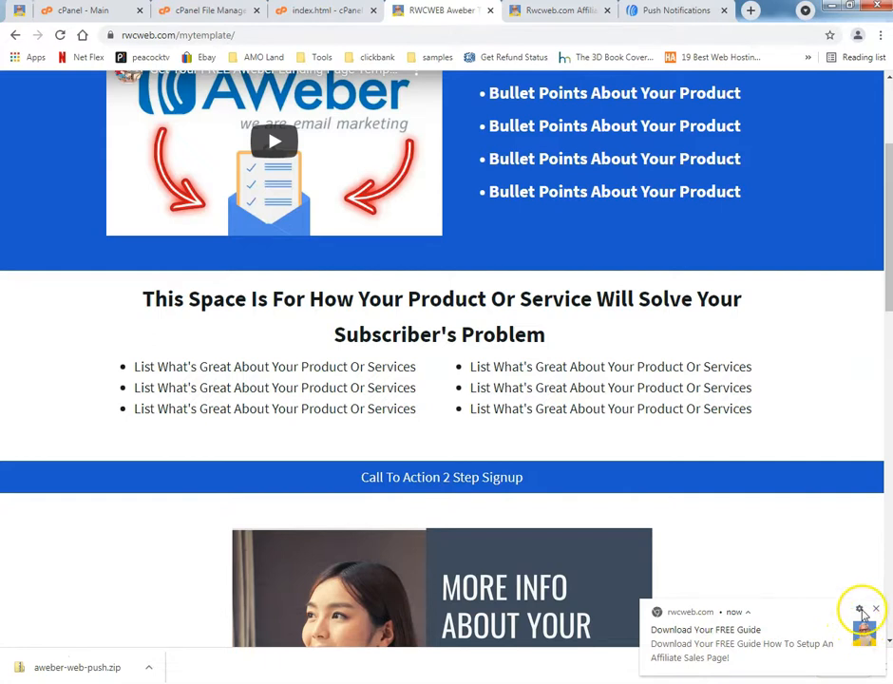
pyautogui.click(743, 638)
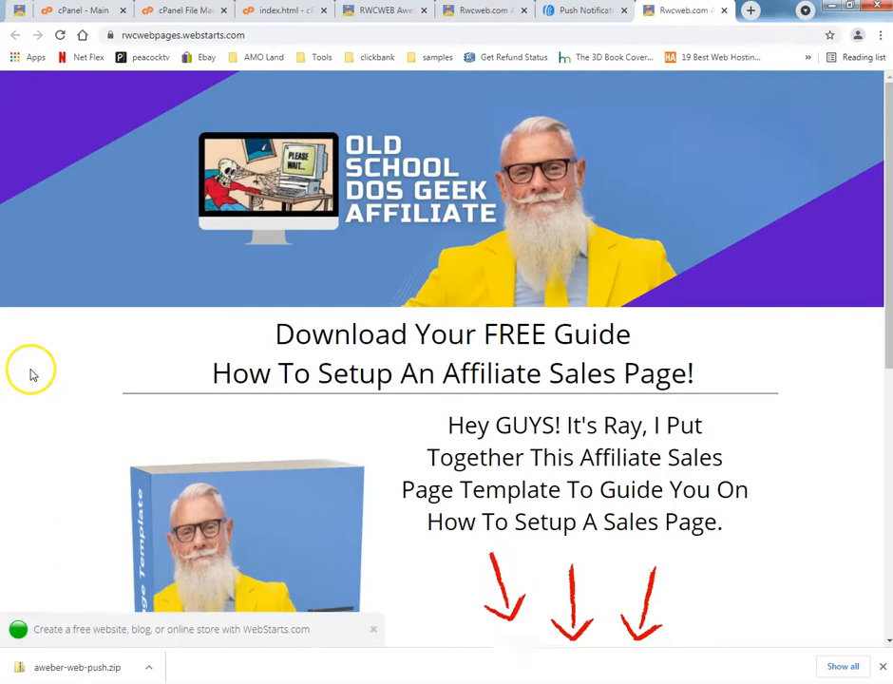
pyautogui.scroll(-5, 31, 372)
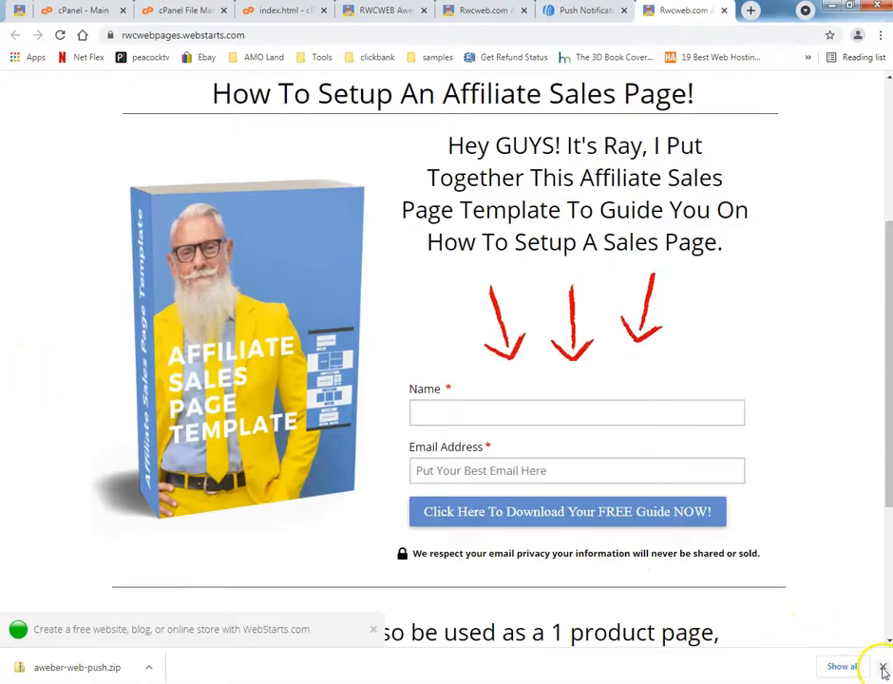